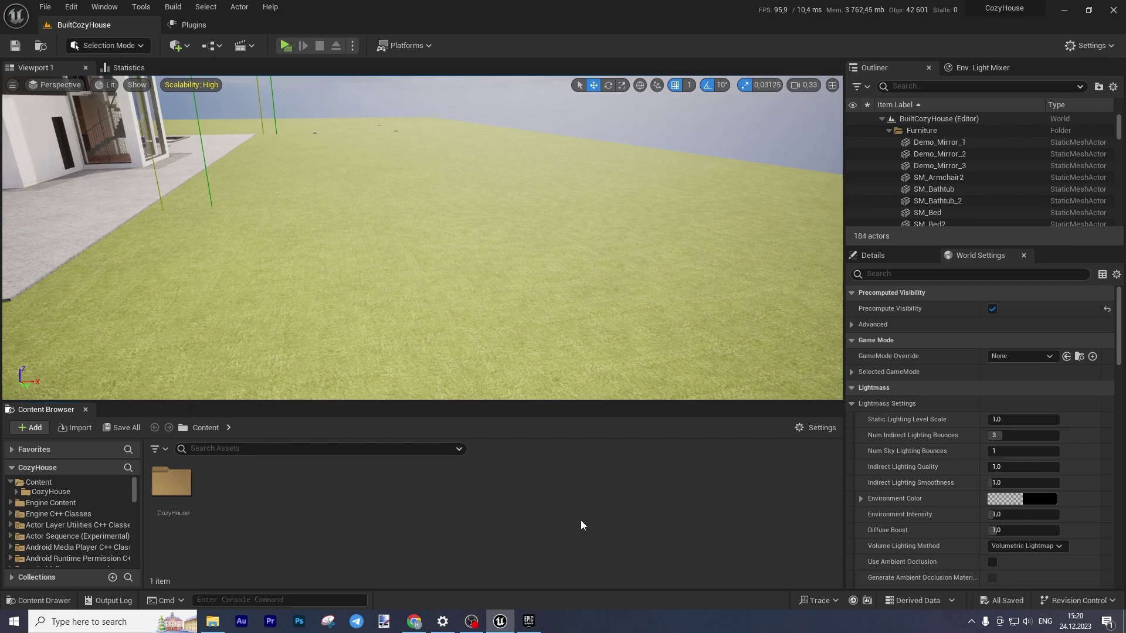
Step: Rotate the viewport camera back until the whole Cozy House building is in frame
{"action": "right_click_drag", "start_coordinate": [498, 330], "coordinate": [394, 287]}
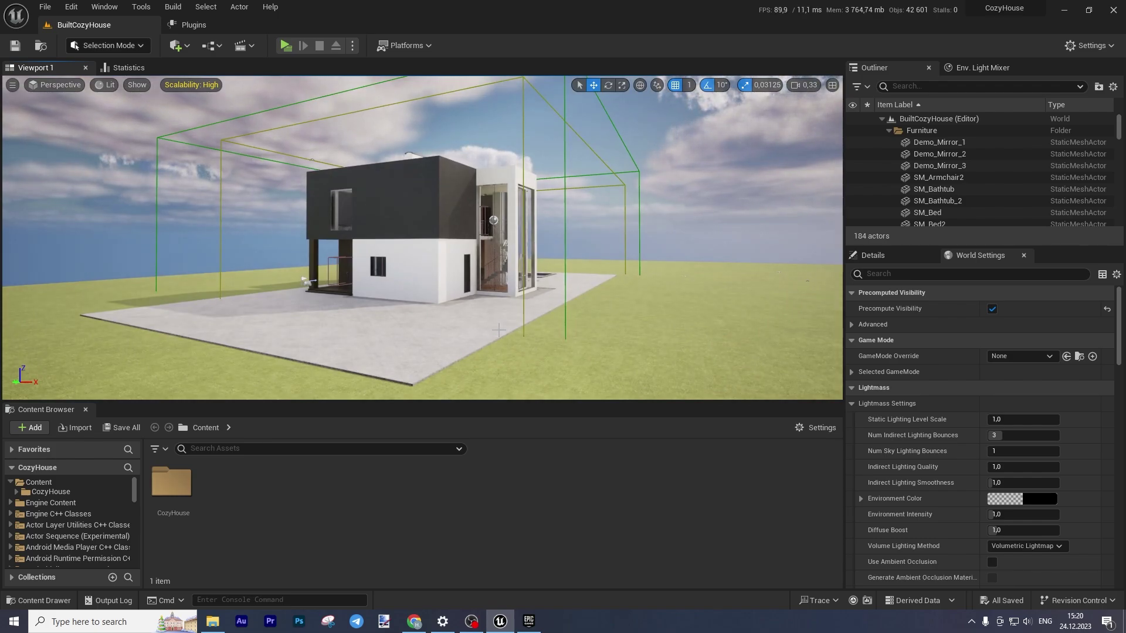
{"action": "left_click", "coordinate": [529, 621]}
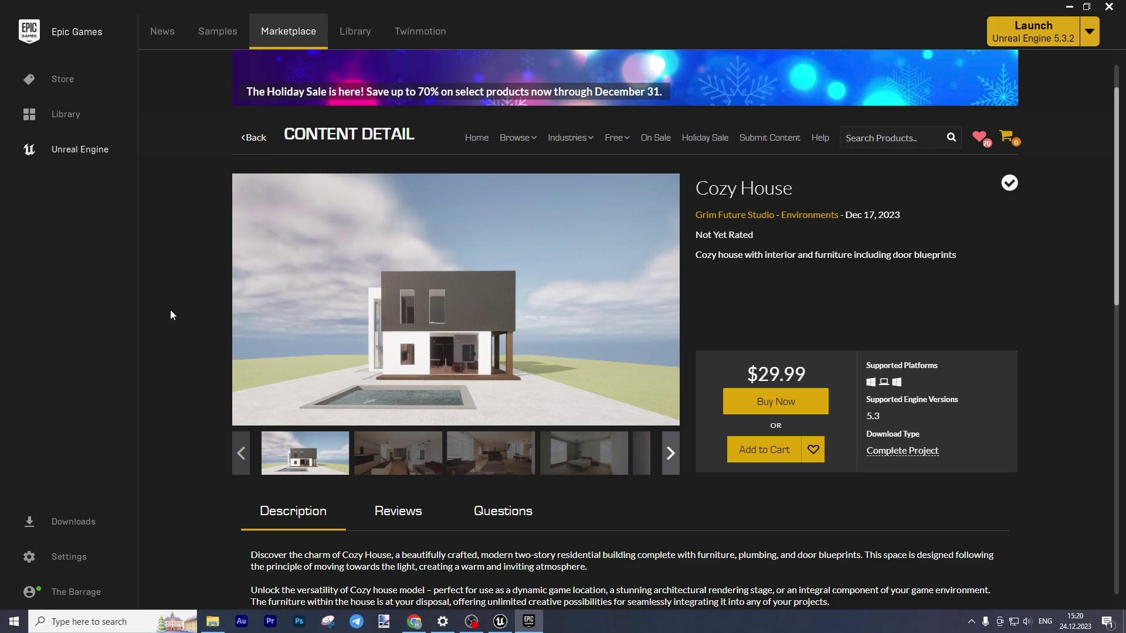
{"action": "left_click", "coordinate": [500, 622]}
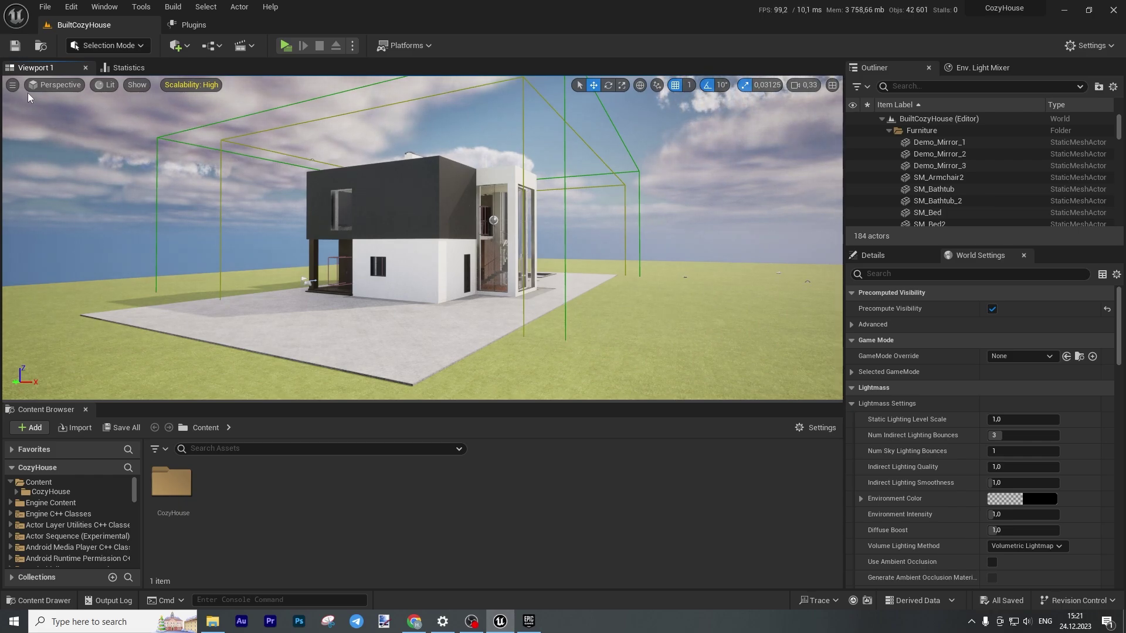
Step: Search the Plugins list for 'model' to confirm Modeling Tools Editor Mode is enabled
{"action": "left_click", "coordinate": [189, 25]}
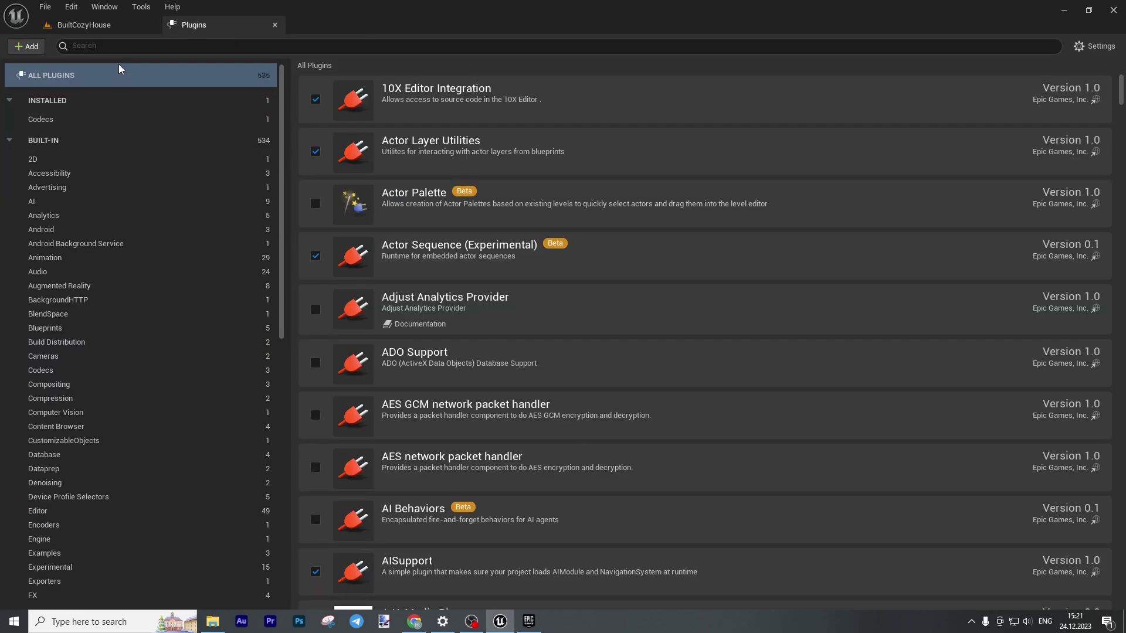
{"action": "left_click", "coordinate": [120, 45]}
{"action": "type", "text": "model"}
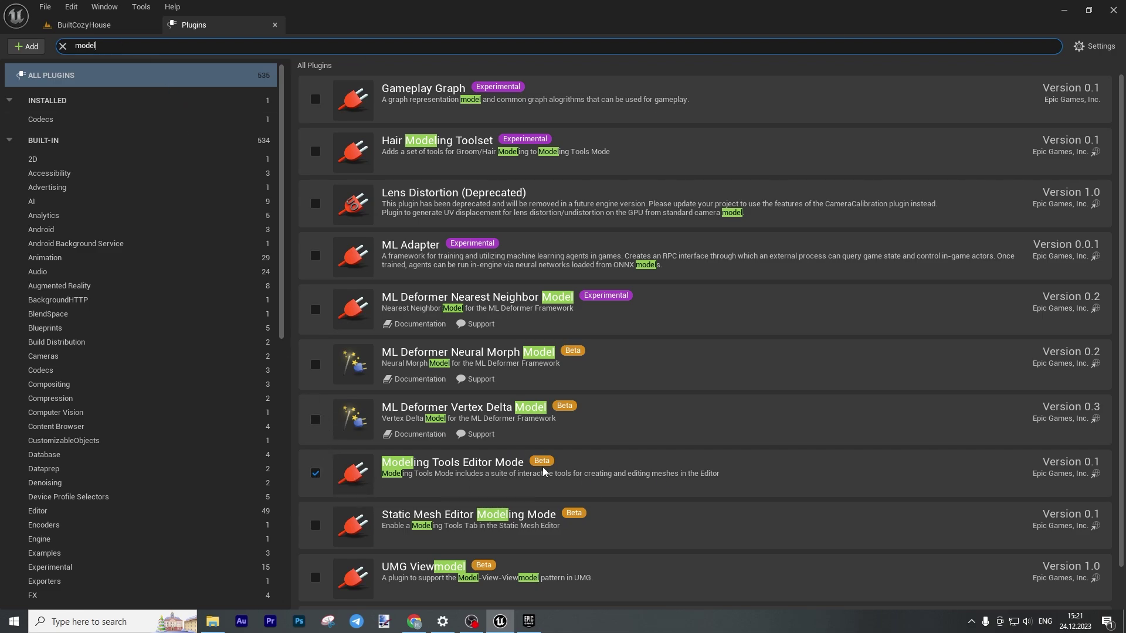
Step: Return to the BuiltCozyHouse level and turn the view down toward the lawn
{"action": "left_click", "coordinate": [88, 25]}
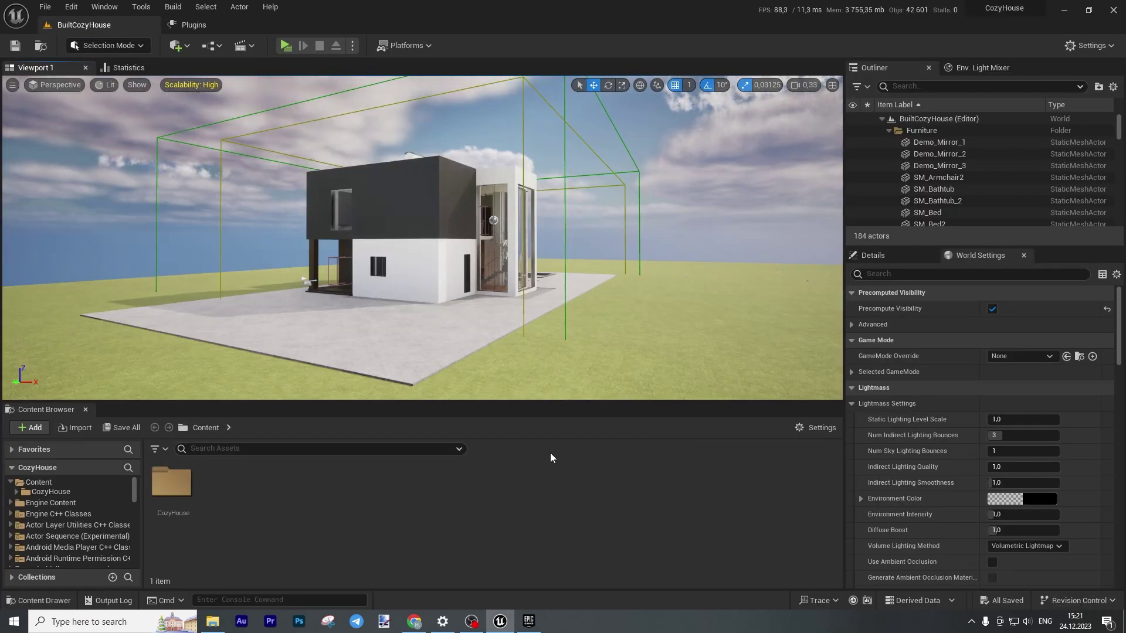
{"action": "right_click_drag", "start_coordinate": [575, 323], "coordinate": [642, 349]}
{"action": "right_click_drag", "start_coordinate": [340, 293], "coordinate": [349, 326]}
{"action": "right_click_drag", "start_coordinate": [572, 317], "coordinate": [574, 319]}
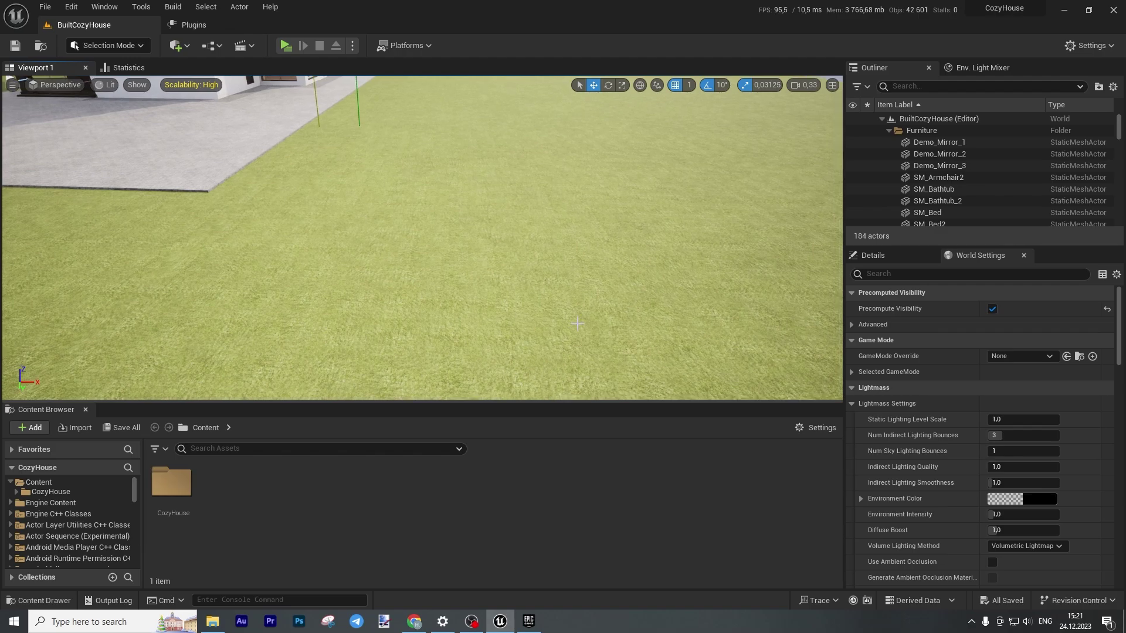
Step: Switch the editor to Modeling mode and turn the view back to the whole house
{"action": "left_click", "coordinate": [101, 46]}
{"action": "left_click", "coordinate": [119, 114]}
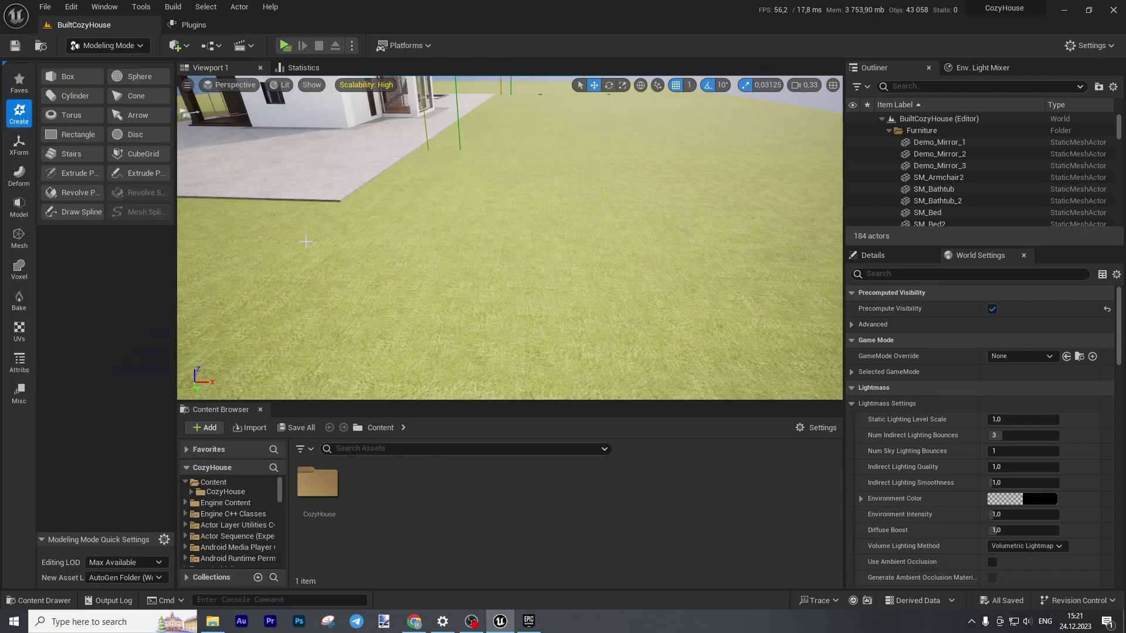
{"action": "right_click_drag", "start_coordinate": [452, 260], "coordinate": [394, 219]}
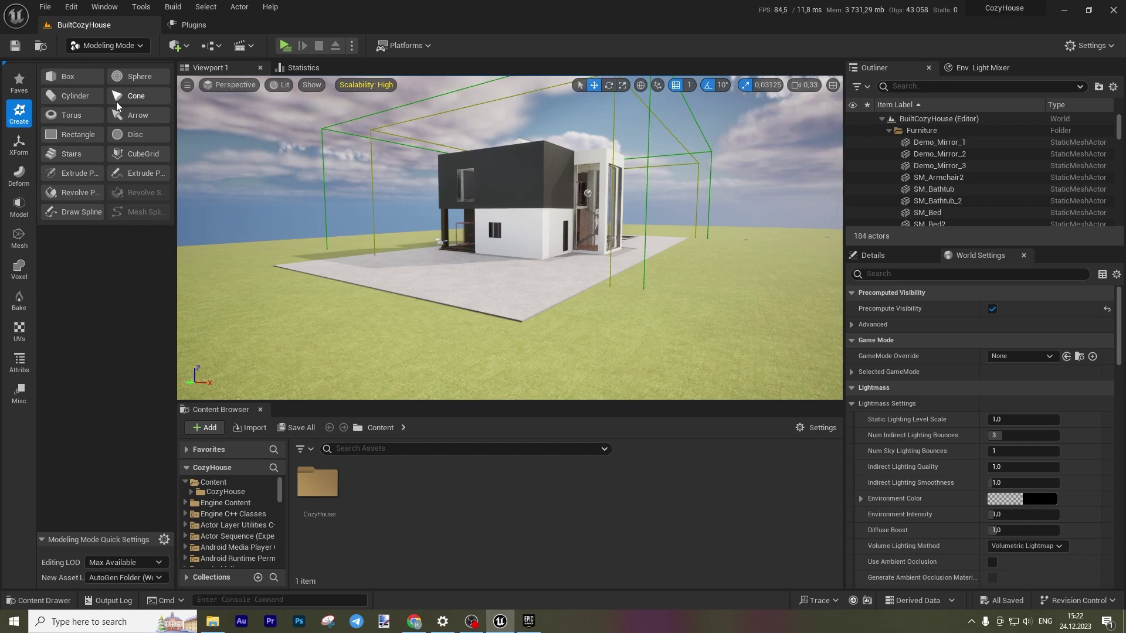
Step: Try and cancel the Cylinder tool, then show the XForm transform tools
{"action": "left_click", "coordinate": [86, 98]}
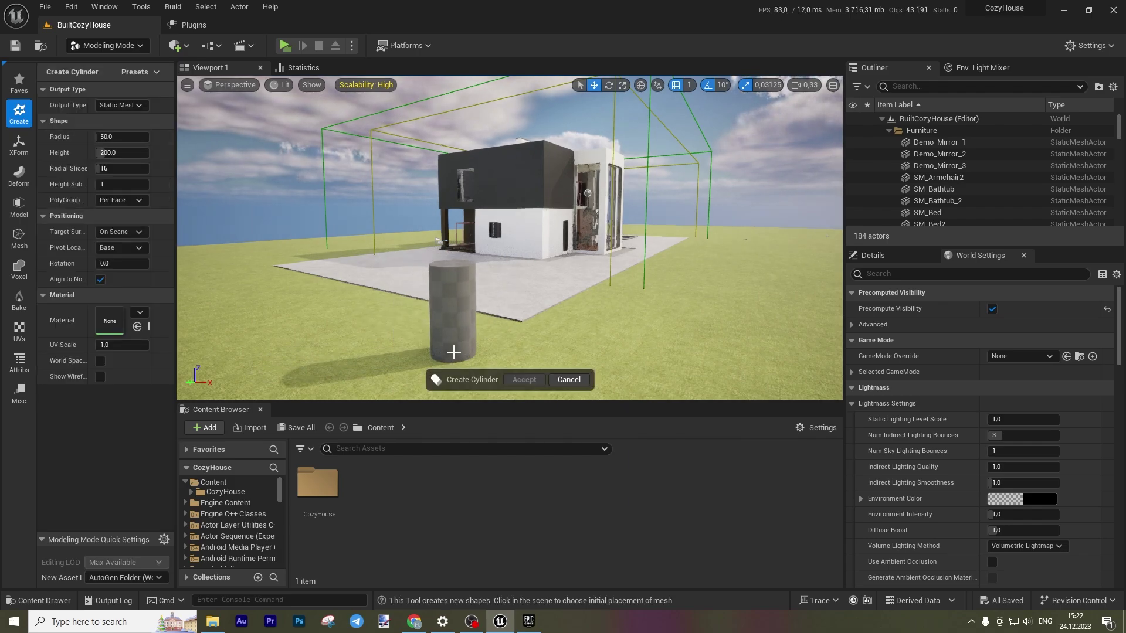
{"action": "key", "text": "Escape"}
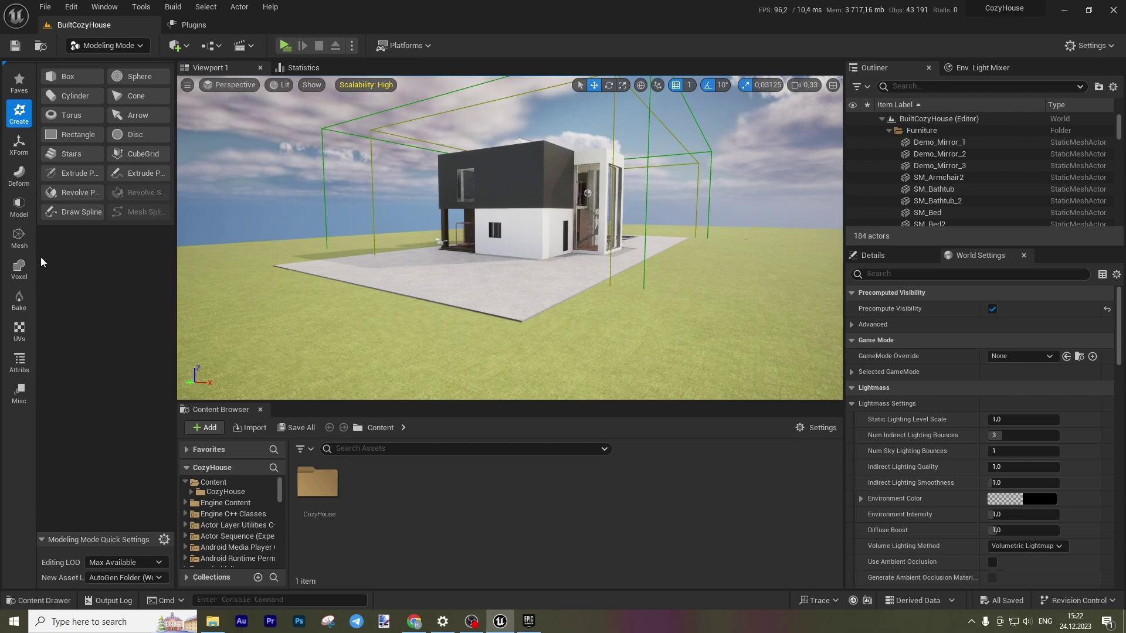
{"action": "left_click", "coordinate": [19, 143]}
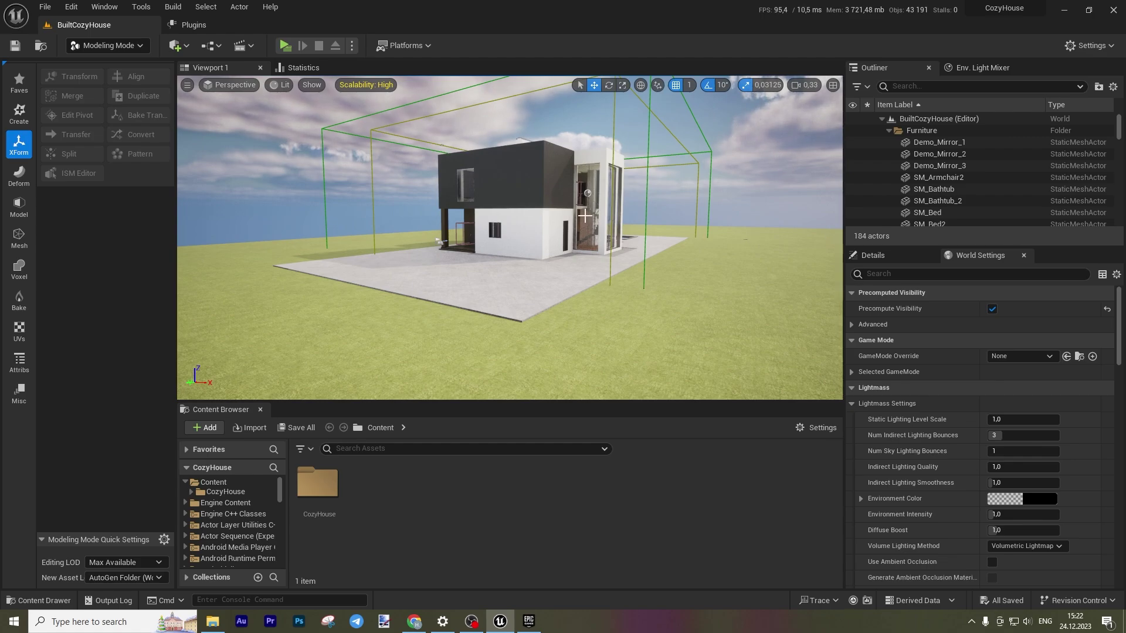
Step: Select the Boiler room outer wall, fly in close, and show its Details properties
{"action": "left_click", "coordinate": [491, 244]}
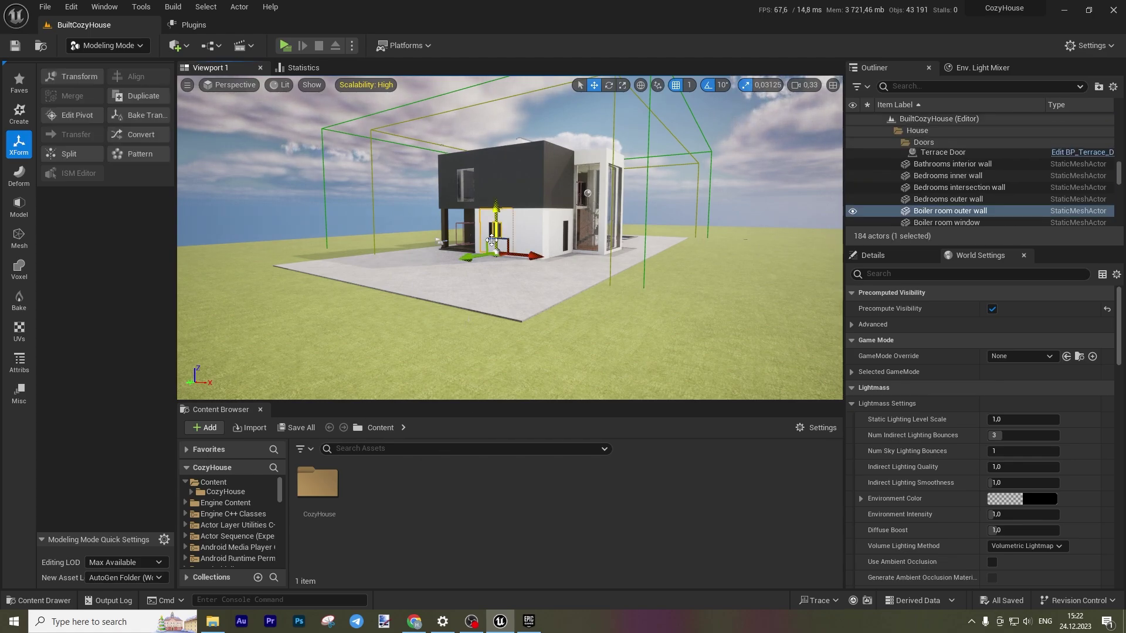
{"action": "right_click_drag", "start_coordinate": [604, 269], "coordinate": [626, 259]}
{"action": "key", "text": "w"}
{"action": "key", "text": "w"}
{"action": "right_click_drag", "start_coordinate": [500, 219], "coordinate": [502, 222]}
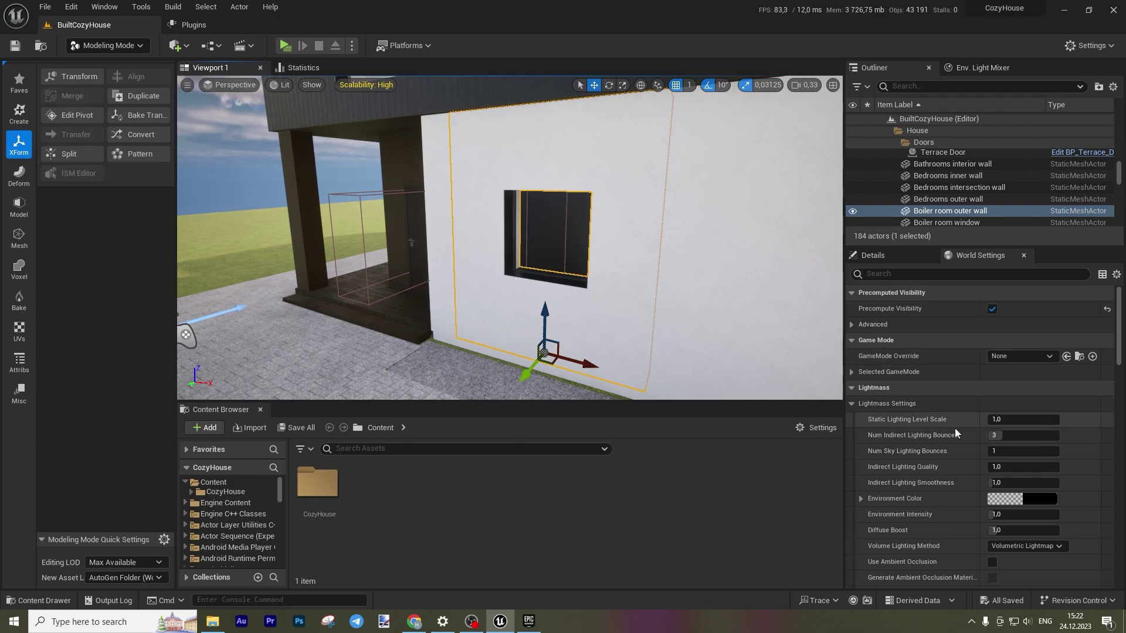
{"action": "left_click", "coordinate": [873, 256]}
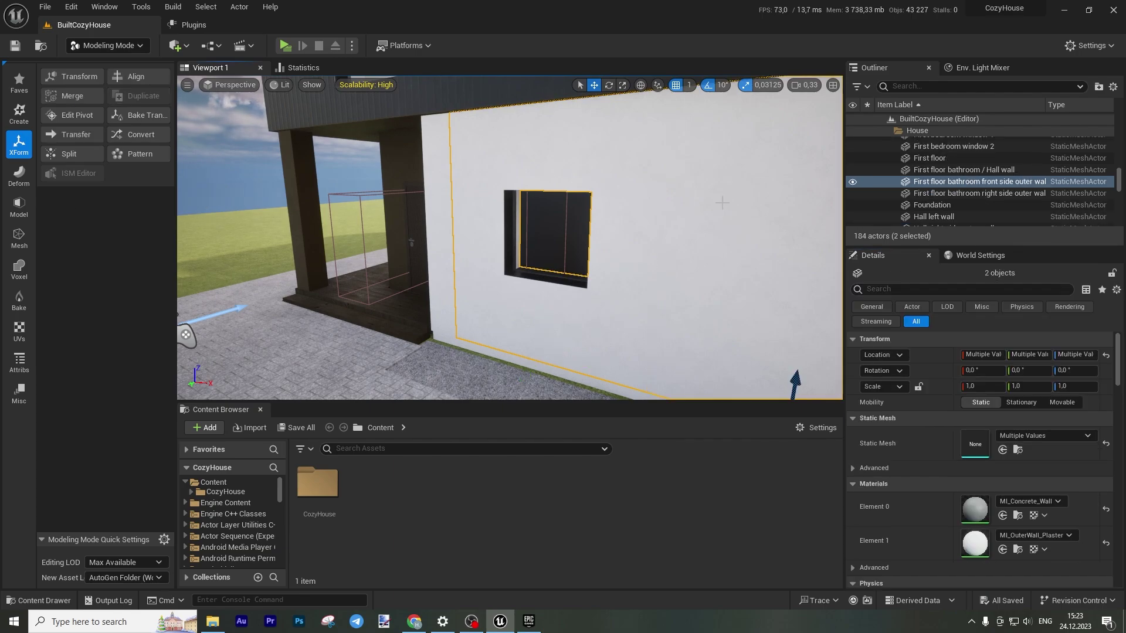
Step: Multi-select the walls beside the window, frame them, then keep only the Boiler room outer wall selected
{"action": "left_click", "coordinate": [624, 198], "text": "ctrl"}
{"action": "key", "text": "f"}
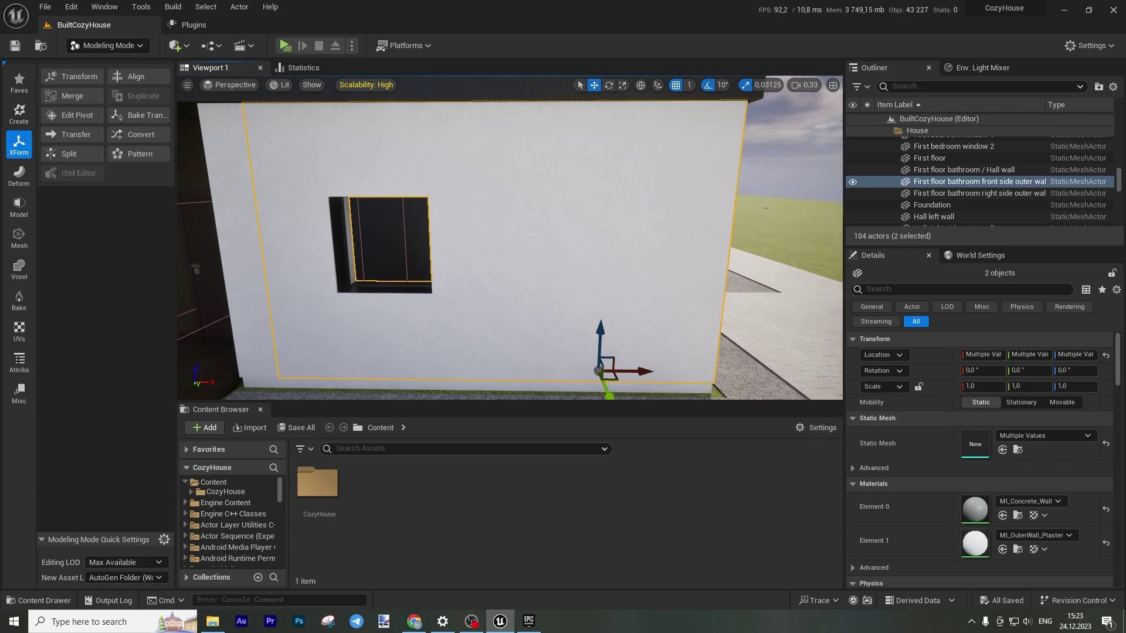
{"action": "left_click", "coordinate": [452, 330]}
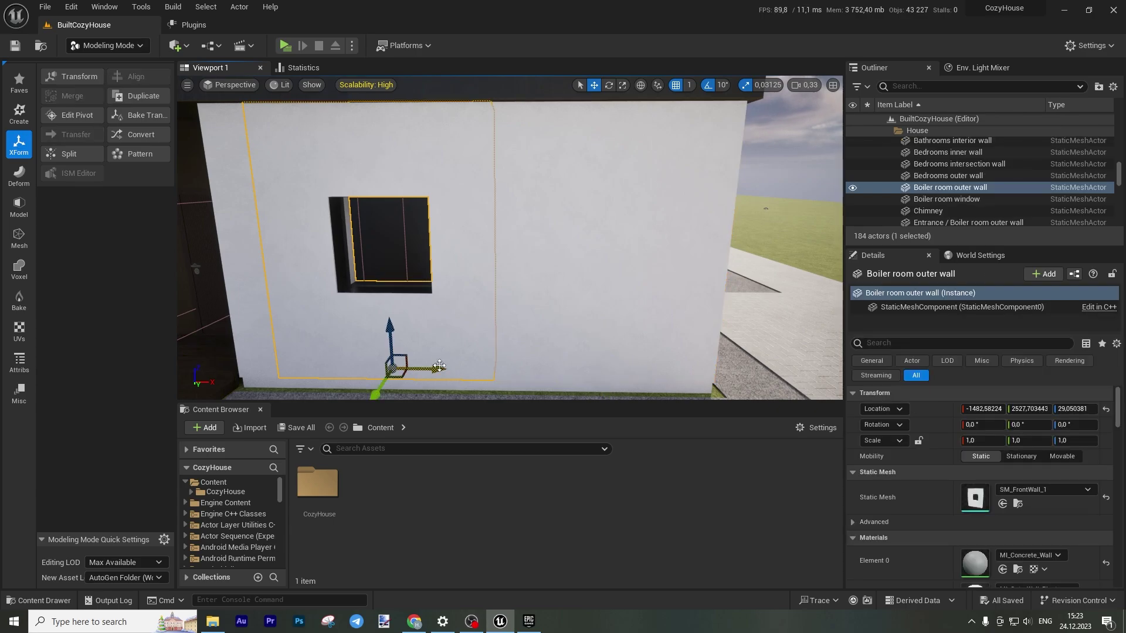
Step: Pull back to view the whole front facade and select the First floor bathroom front side outer wall
{"action": "key", "text": "s"}
{"action": "right_click_drag", "start_coordinate": [449, 351], "coordinate": [435, 319]}
{"action": "key", "text": "e"}
{"action": "right_click_drag", "start_coordinate": [557, 299], "coordinate": [573, 320]}
{"action": "key", "text": "s"}
{"action": "left_click", "coordinate": [558, 257], "text": "ctrl"}
{"action": "left_click", "coordinate": [520, 194], "text": "ctrl"}
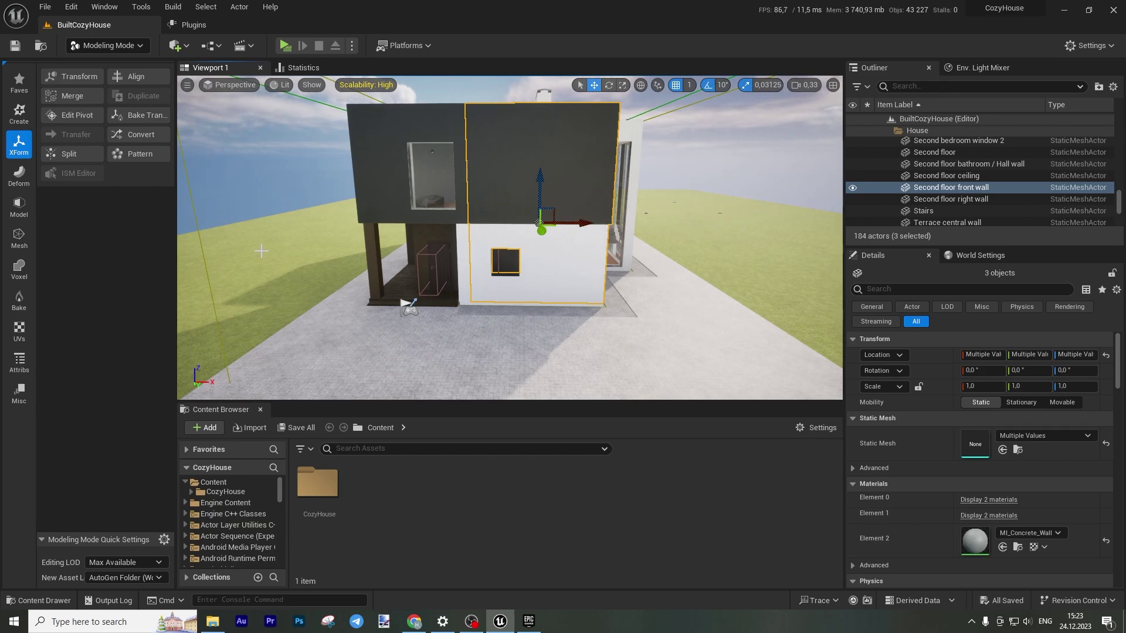
{"action": "left_click", "coordinate": [548, 259]}
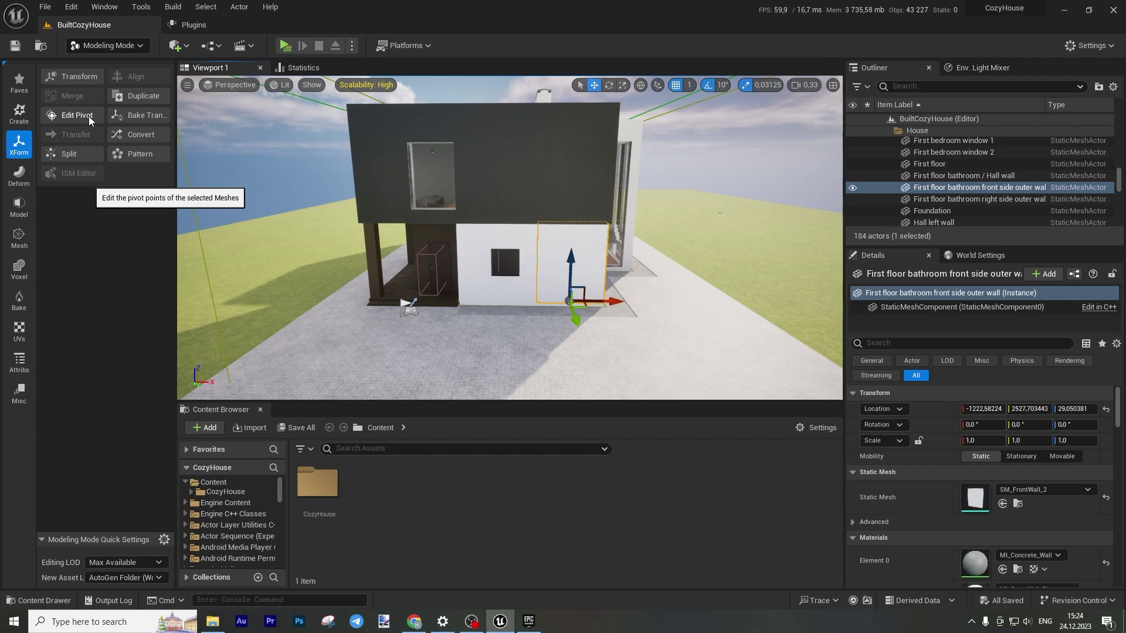
{"action": "right_click_drag", "start_coordinate": [549, 347], "coordinate": [577, 365]}
{"action": "key", "text": "w"}
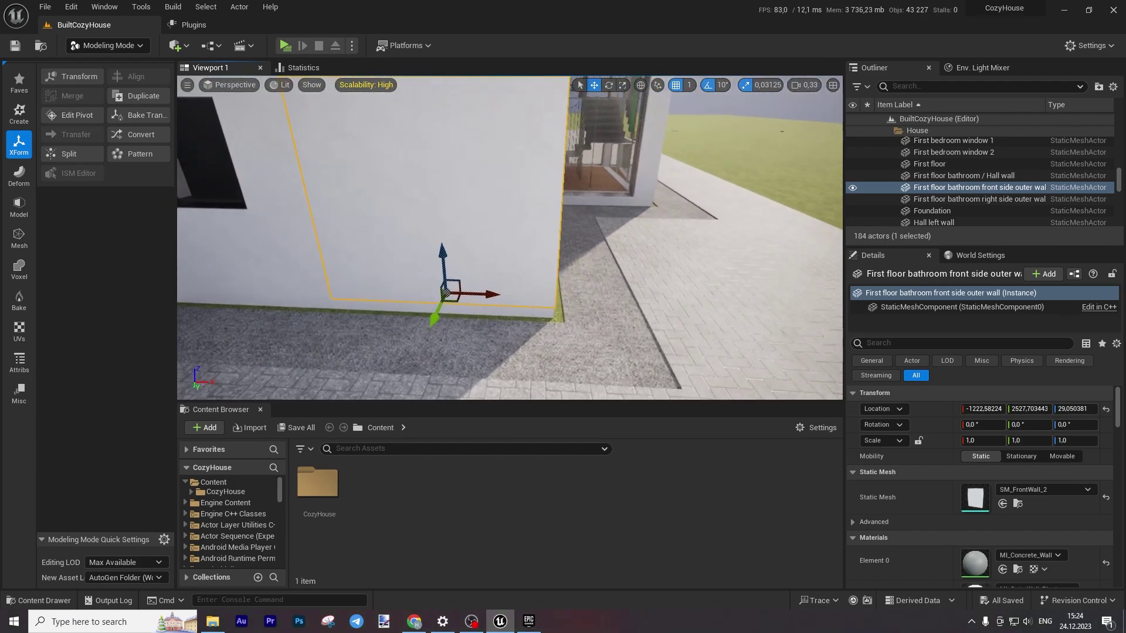
{"action": "left_click_drag", "start_coordinate": [558, 257], "coordinate": [557, 249]}
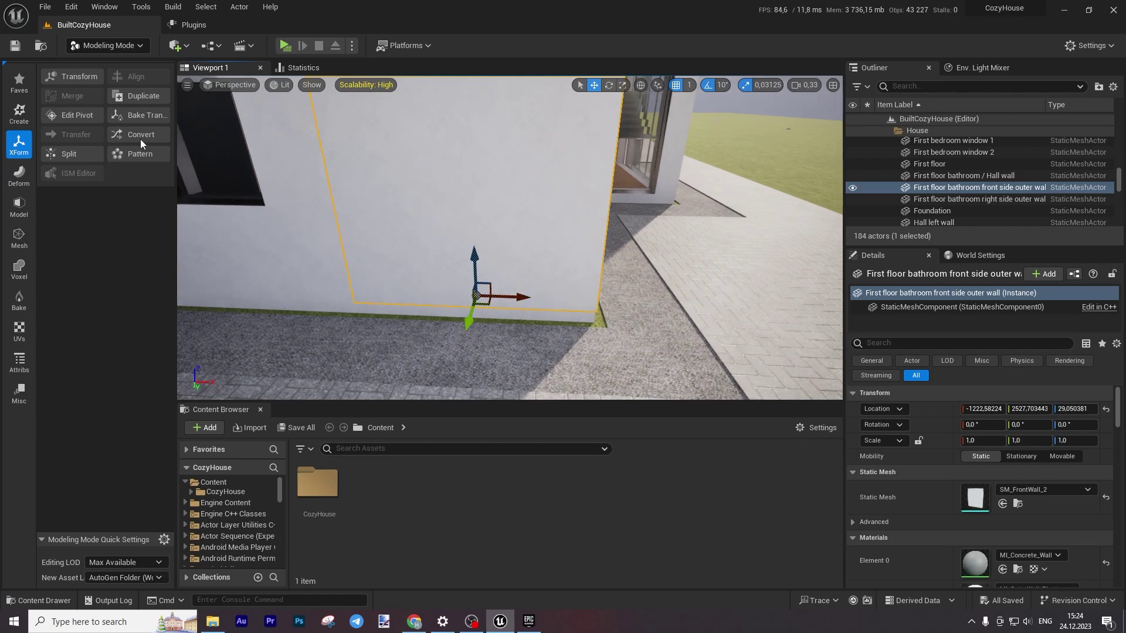
{"action": "left_click", "coordinate": [75, 115]}
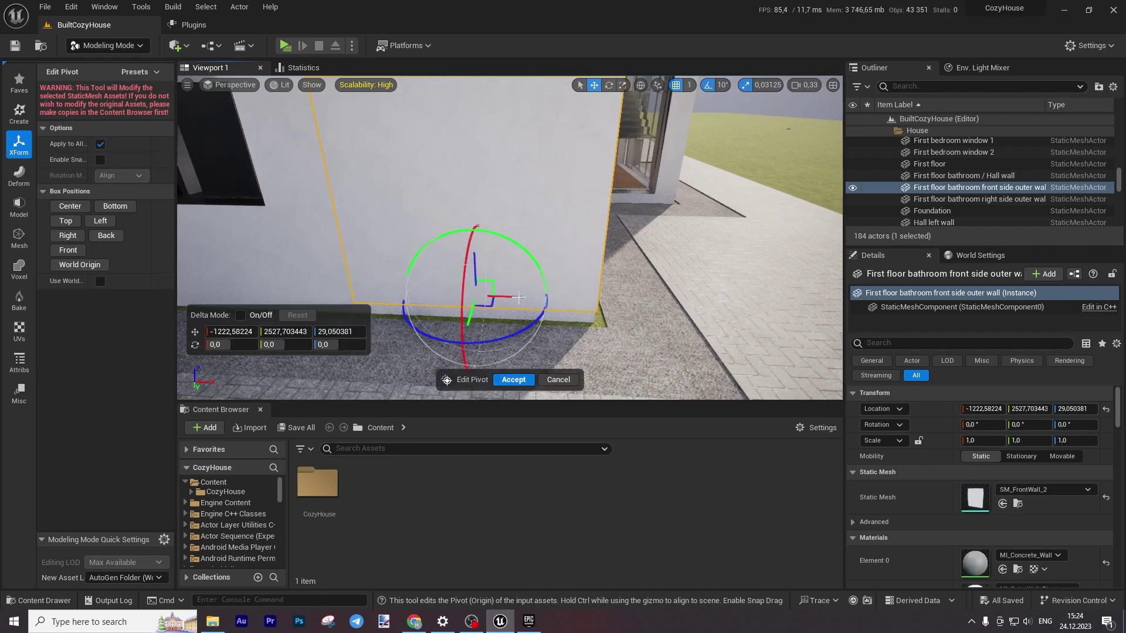
{"action": "left_click_drag", "start_coordinate": [519, 297], "coordinate": [625, 302]}
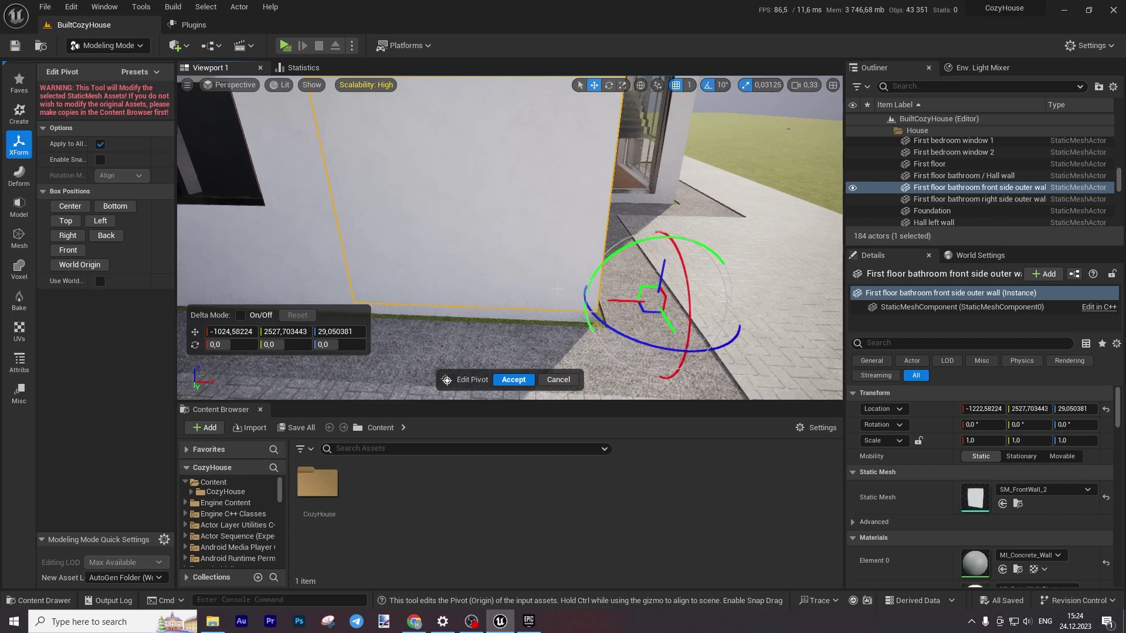
{"action": "left_click_drag", "start_coordinate": [616, 328], "coordinate": [568, 339]}
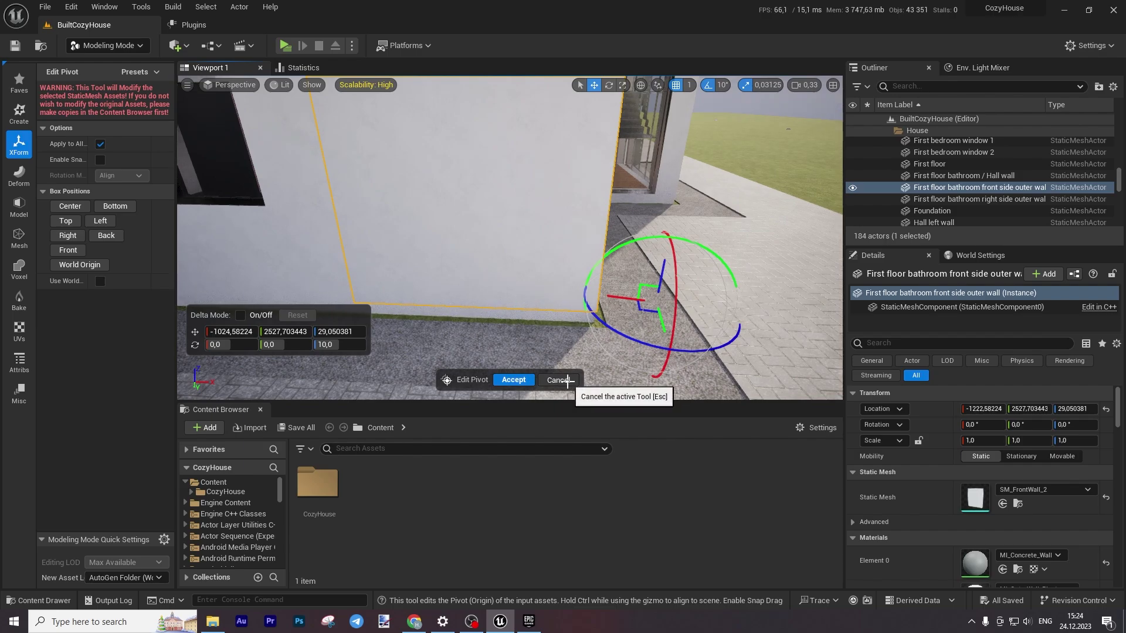
{"action": "left_click", "coordinate": [557, 380]}
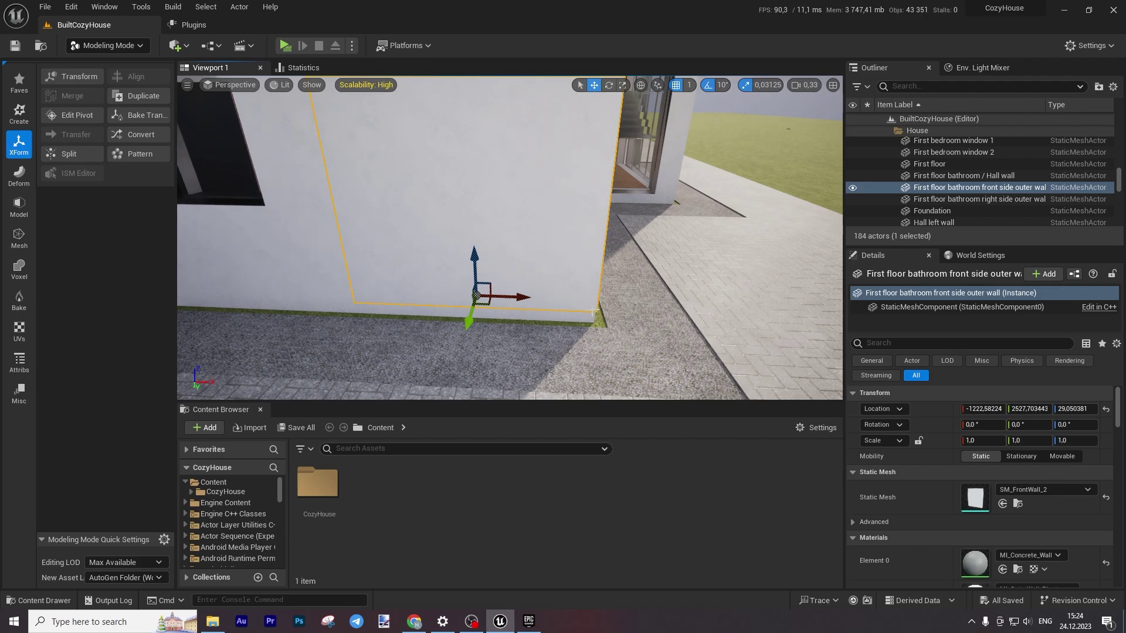
{"action": "right_click_drag", "start_coordinate": [534, 268], "coordinate": [609, 358]}
{"action": "key", "text": "a"}
{"action": "key", "text": "w"}
{"action": "left_click", "coordinate": [535, 268]}
{"action": "right_click_drag", "start_coordinate": [475, 374], "coordinate": [474, 374]}
{"action": "key", "text": "s"}
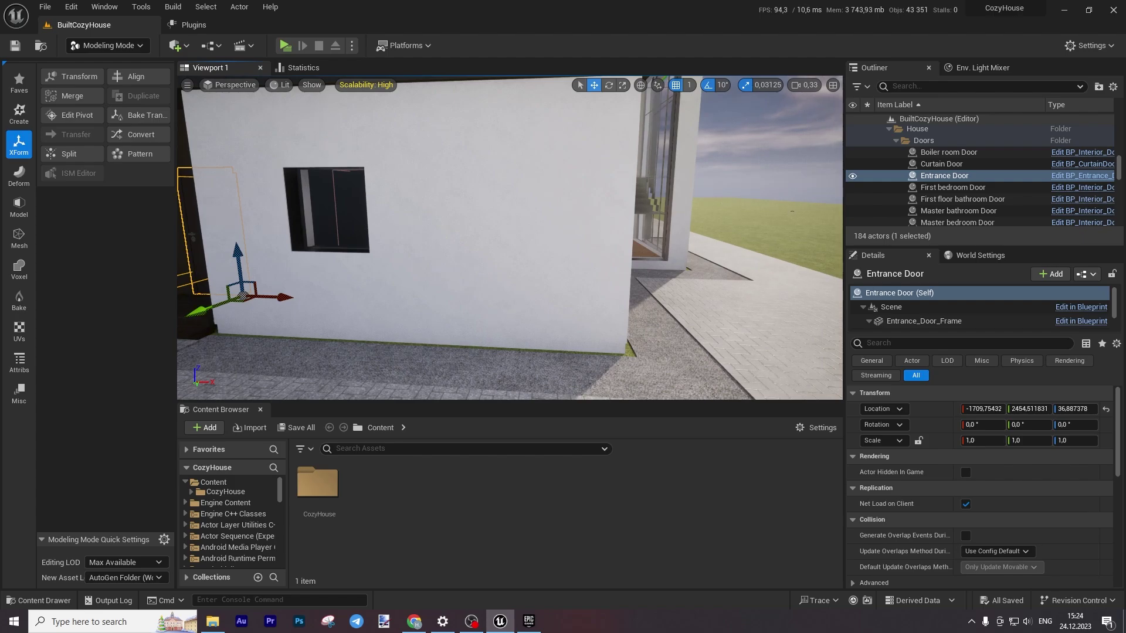
{"action": "left_click", "coordinate": [536, 336]}
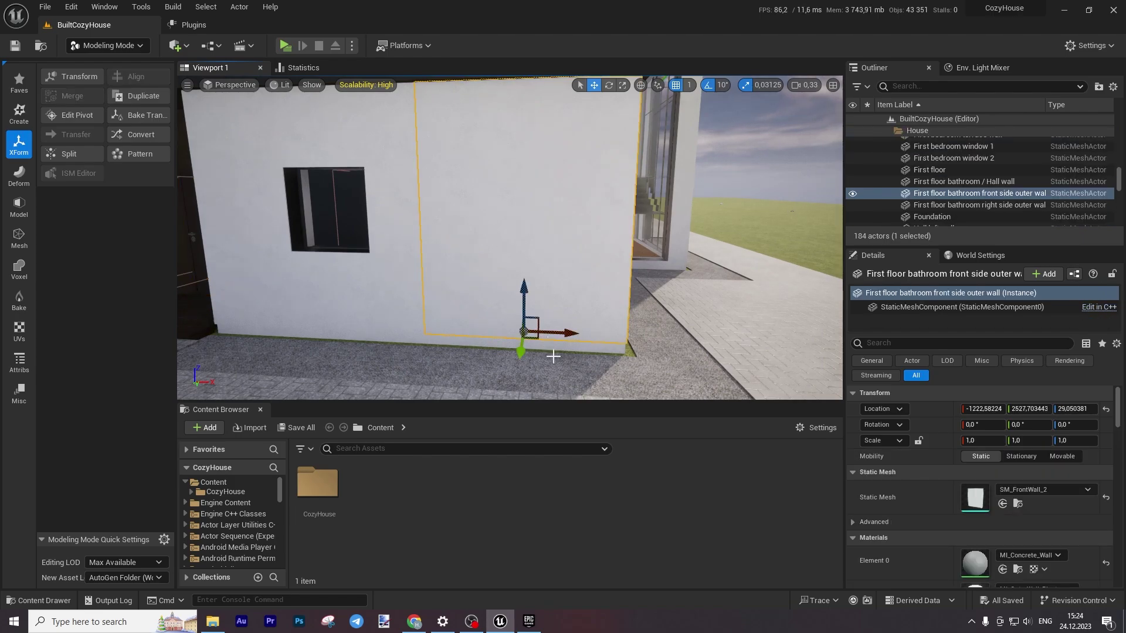
{"action": "right_click_drag", "start_coordinate": [477, 278], "coordinate": [492, 299]}
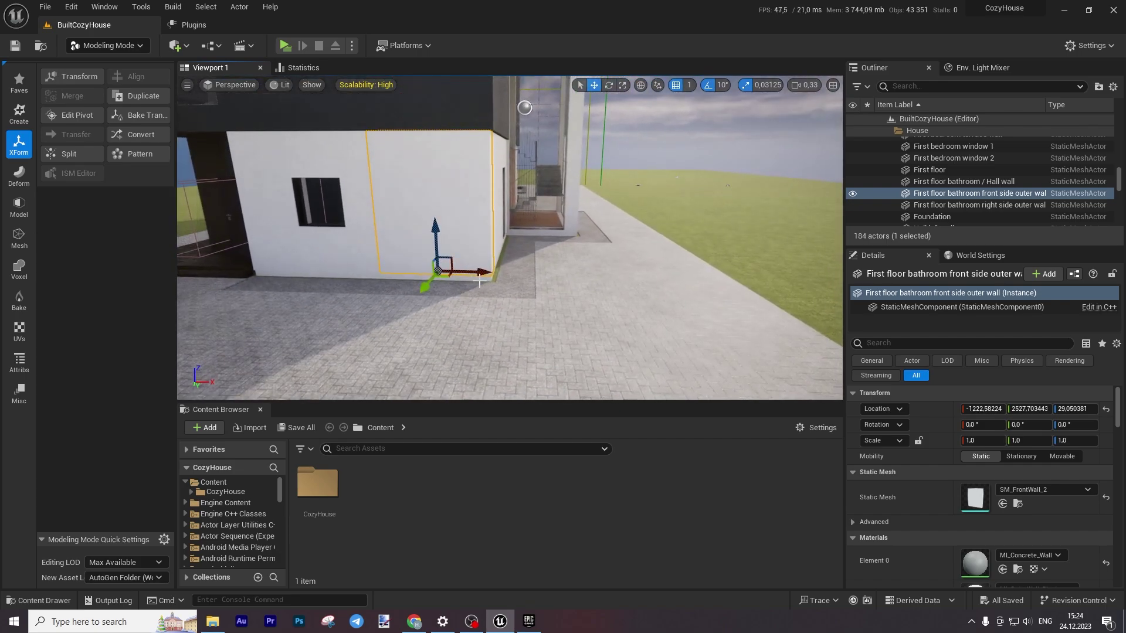
{"action": "left_click_drag", "start_coordinate": [490, 272], "coordinate": [744, 282], "text": "alt"}
{"action": "scroll", "coordinate": [584, 341], "scroll_direction": "up", "scroll_amount": 5}
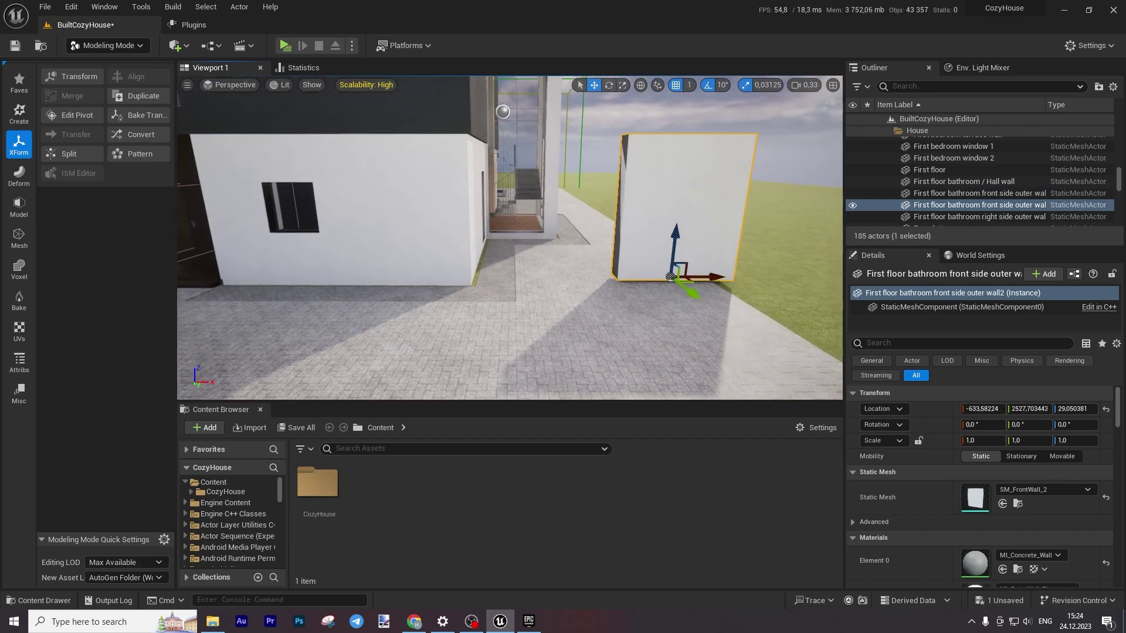
{"action": "key", "text": "e"}
{"action": "left_click_drag", "start_coordinate": [585, 342], "coordinate": [638, 353]}
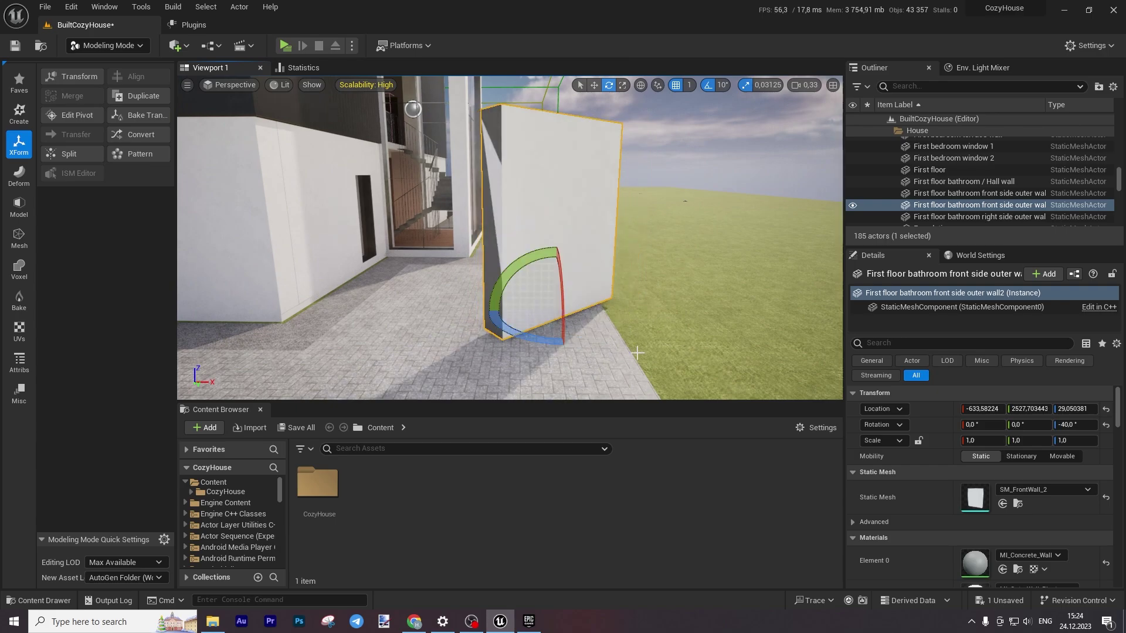
{"action": "left_click", "coordinate": [974, 440]}
{"action": "type", "text": "1."}
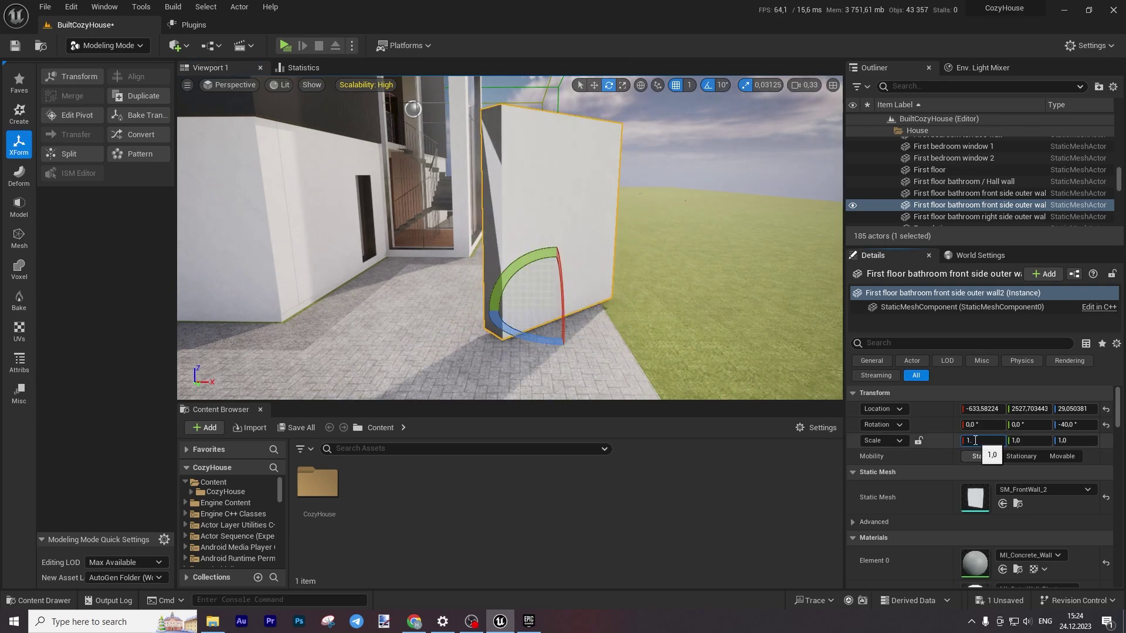
{"action": "type", "text": "5"}
{"action": "key", "text": "Return"}
{"action": "right_click_drag", "start_coordinate": [526, 328], "coordinate": [469, 328]}
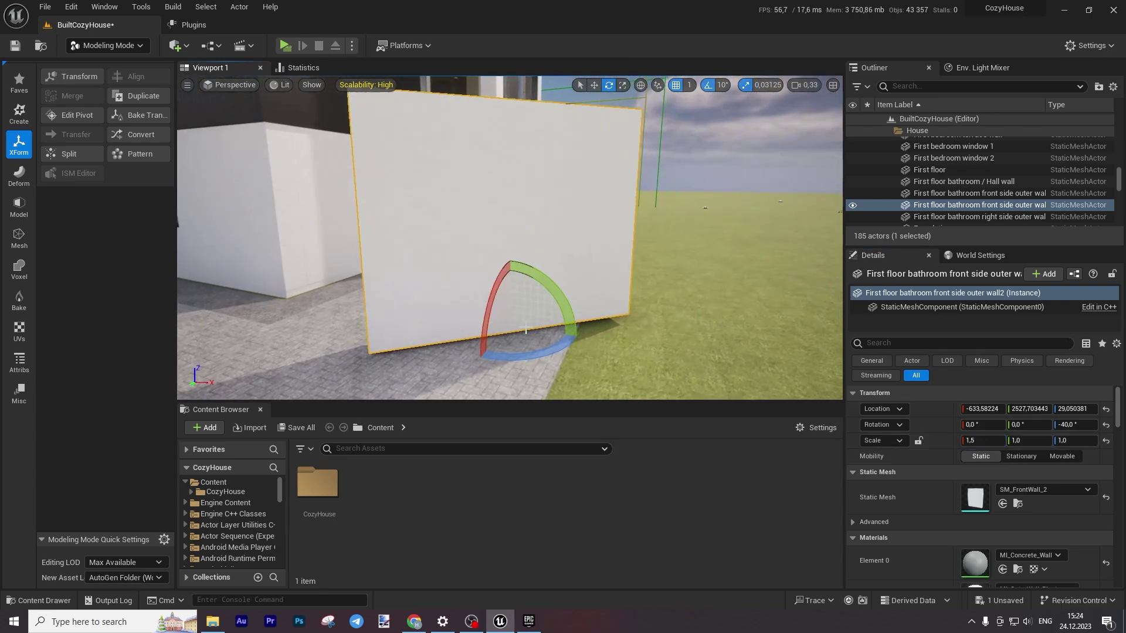
{"action": "left_click_drag", "start_coordinate": [526, 330], "coordinate": [519, 327], "text": "alt"}
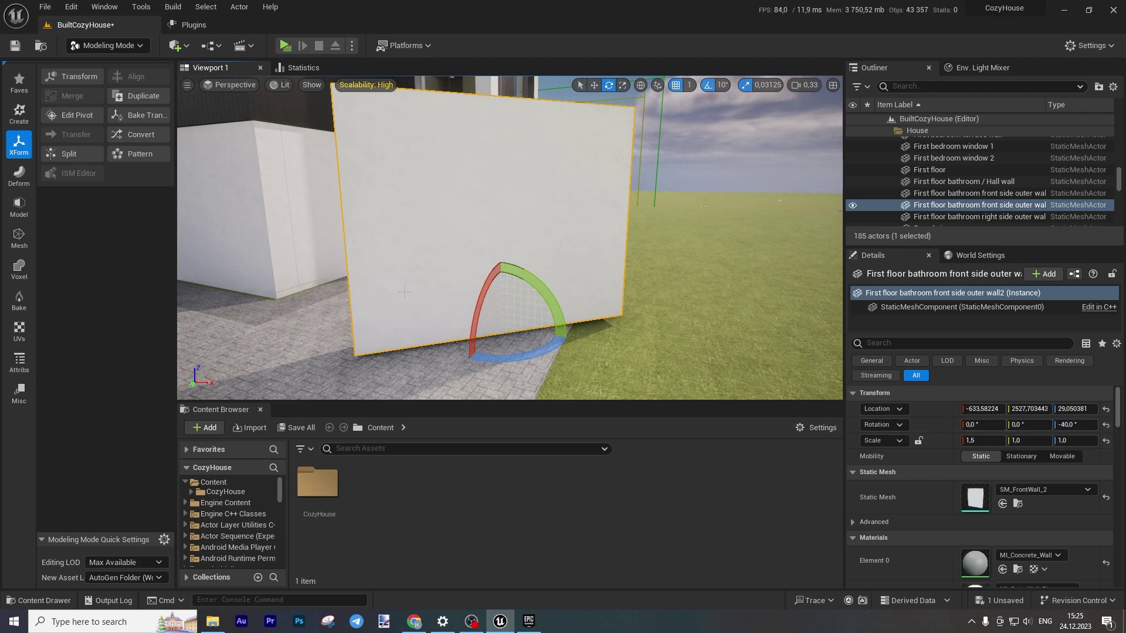
{"action": "right_click_drag", "start_coordinate": [405, 291], "coordinate": [454, 267]}
{"action": "key", "text": "a"}
{"action": "key", "text": "w"}
{"action": "right_click_drag", "start_coordinate": [352, 290], "coordinate": [319, 302]}
{"action": "key", "text": "Delete"}
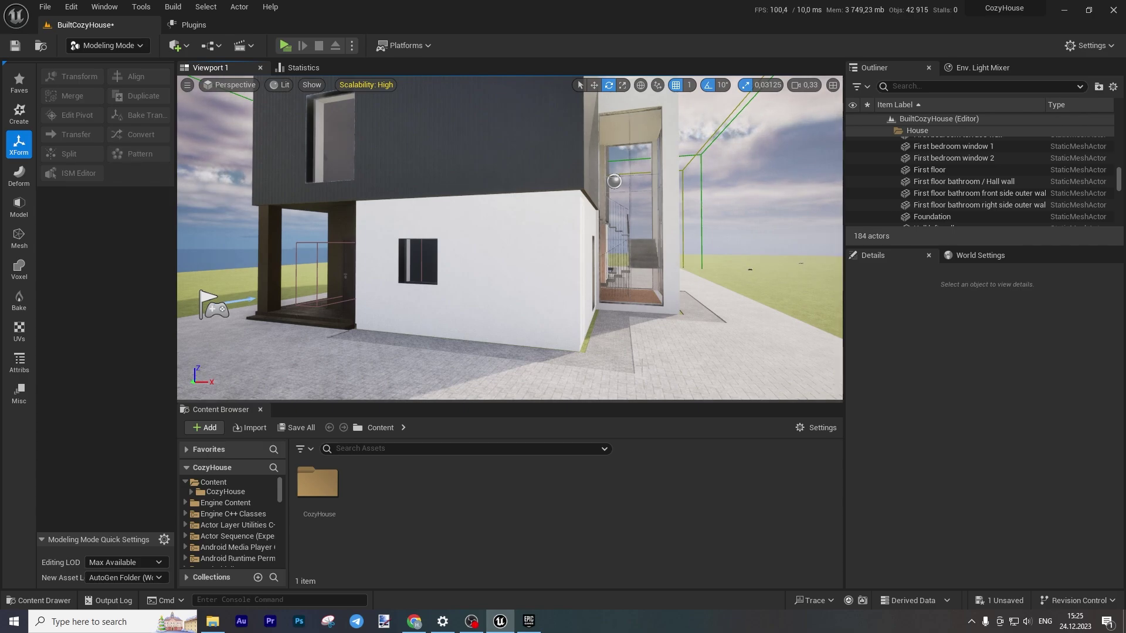
Step: Select the bathroom front wall plus two more pieces, then fly close to the bathroom wall
{"action": "key", "text": "w"}
{"action": "right_click_drag", "start_coordinate": [511, 238], "coordinate": [469, 255]}
{"action": "key", "text": "d"}
{"action": "key", "text": "s"}
{"action": "left_click", "coordinate": [340, 249]}
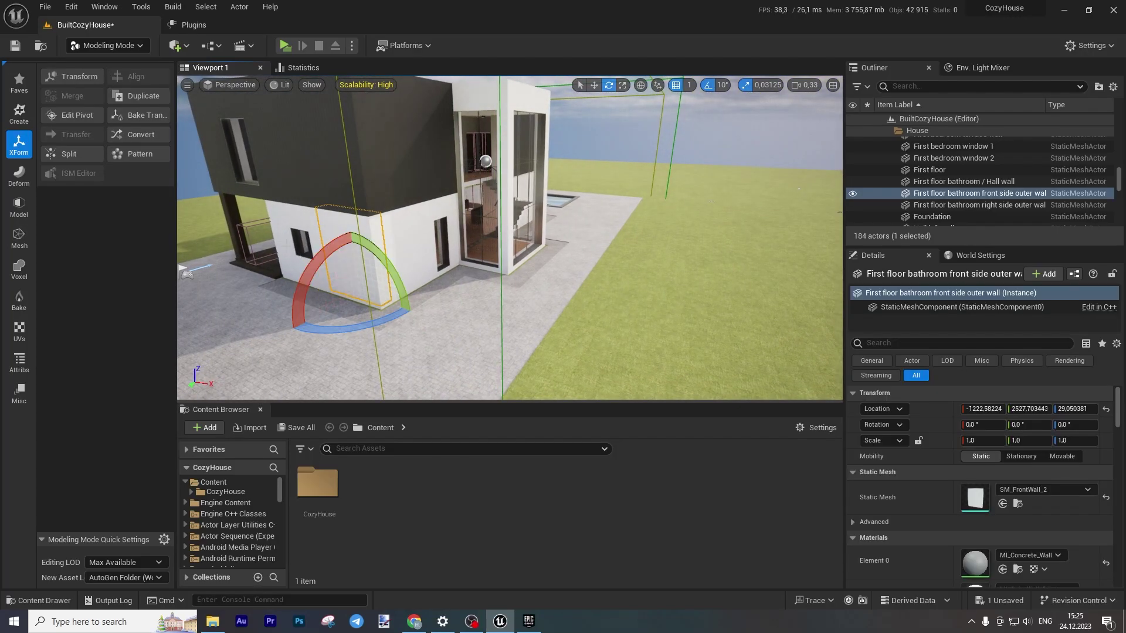
{"action": "left_click_drag", "start_coordinate": [317, 252], "coordinate": [289, 227]}
{"action": "left_click", "coordinate": [288, 228], "text": "ctrl"}
{"action": "left_click", "coordinate": [412, 232], "text": "ctrl"}
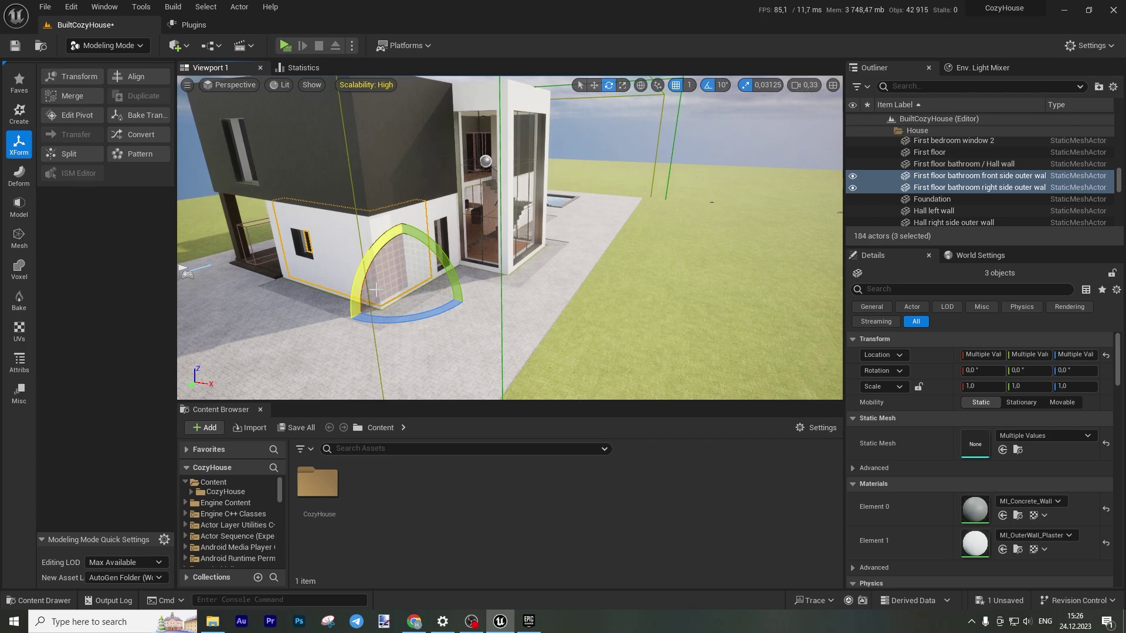
{"action": "mouse_move", "coordinate": [378, 271]}
{"action": "right_mouse_down"}
{"action": "mouse_move", "coordinate": [343, 267]}
{"action": "mouse_move", "coordinate": [352, 255]}
{"action": "mouse_move", "coordinate": [400, 277]}
{"action": "right_mouse_up"}
{"action": "key", "text": "w"}
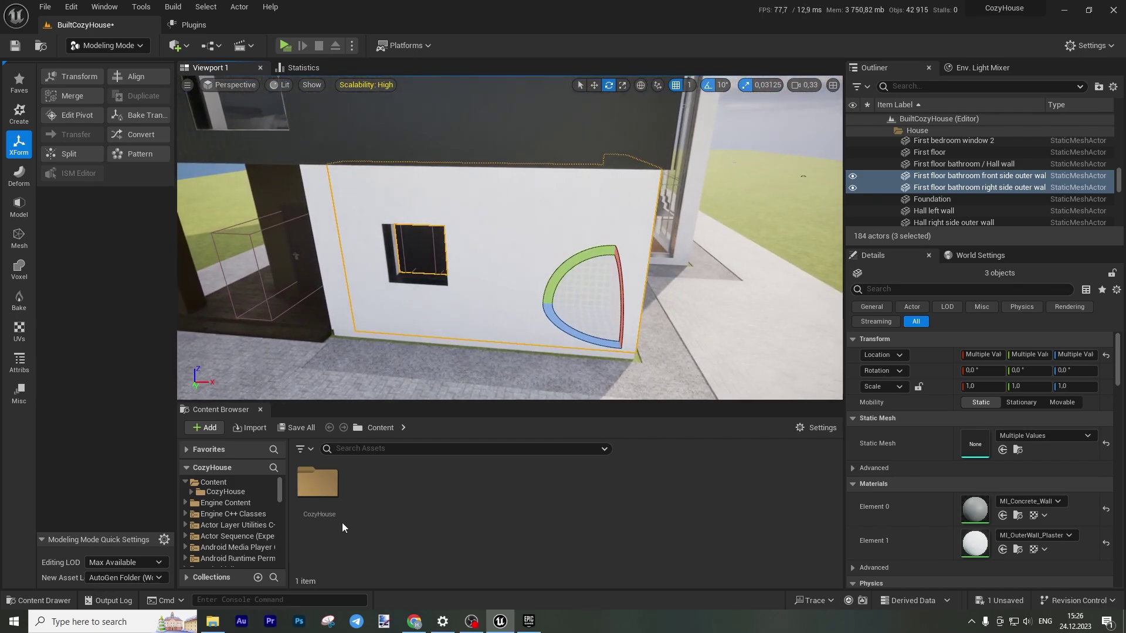
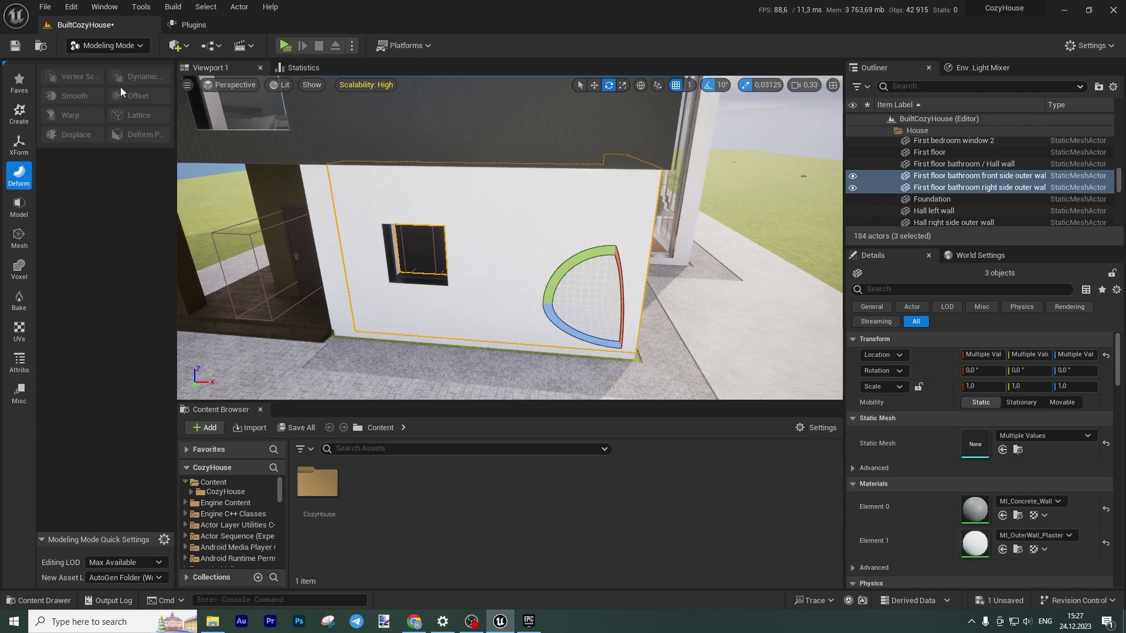
Step: Switch Modeling Mode to the Model tool set for cutting and combining meshes
{"action": "left_click", "coordinate": [19, 206]}
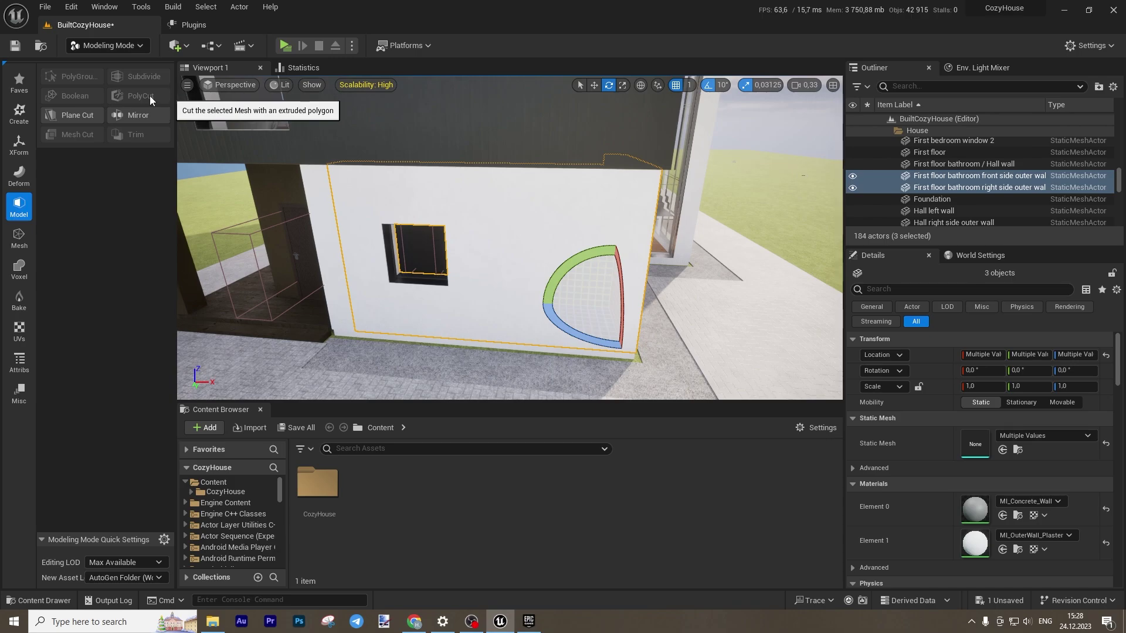
Step: Plane-cut the bathroom outer walls at height 175 keeping both halves, then select the Boiler room outer wall
{"action": "left_click", "coordinate": [60, 118]}
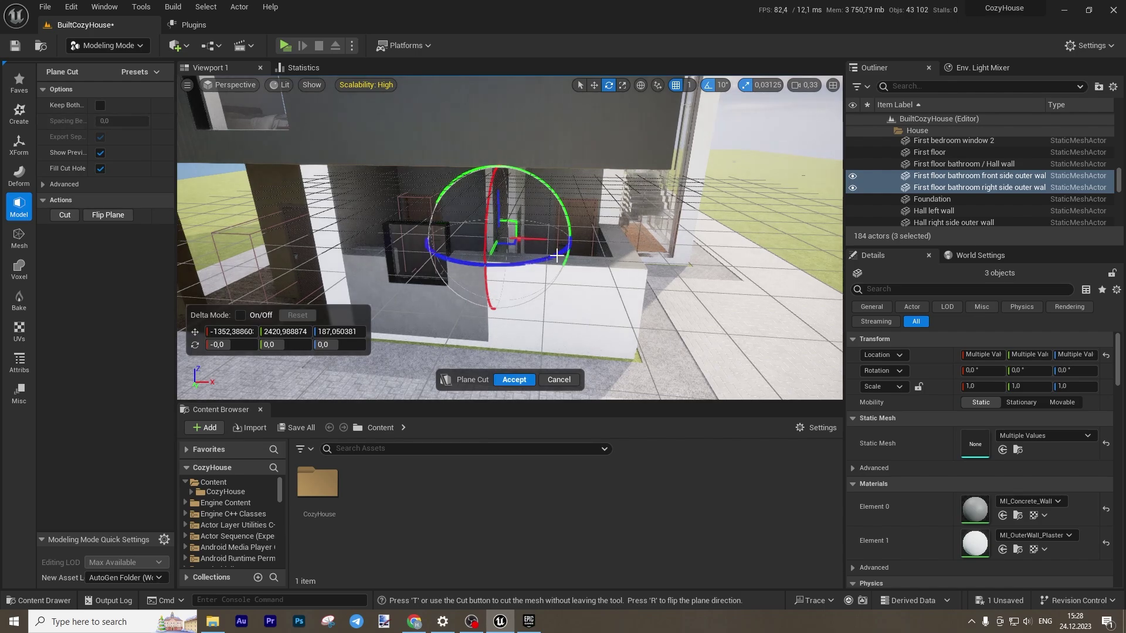
{"action": "mouse_move", "coordinate": [530, 240]}
{"action": "left_mouse_down"}
{"action": "mouse_move", "coordinate": [604, 240]}
{"action": "mouse_move", "coordinate": [507, 241]}
{"action": "mouse_move", "coordinate": [545, 241]}
{"action": "left_mouse_up"}
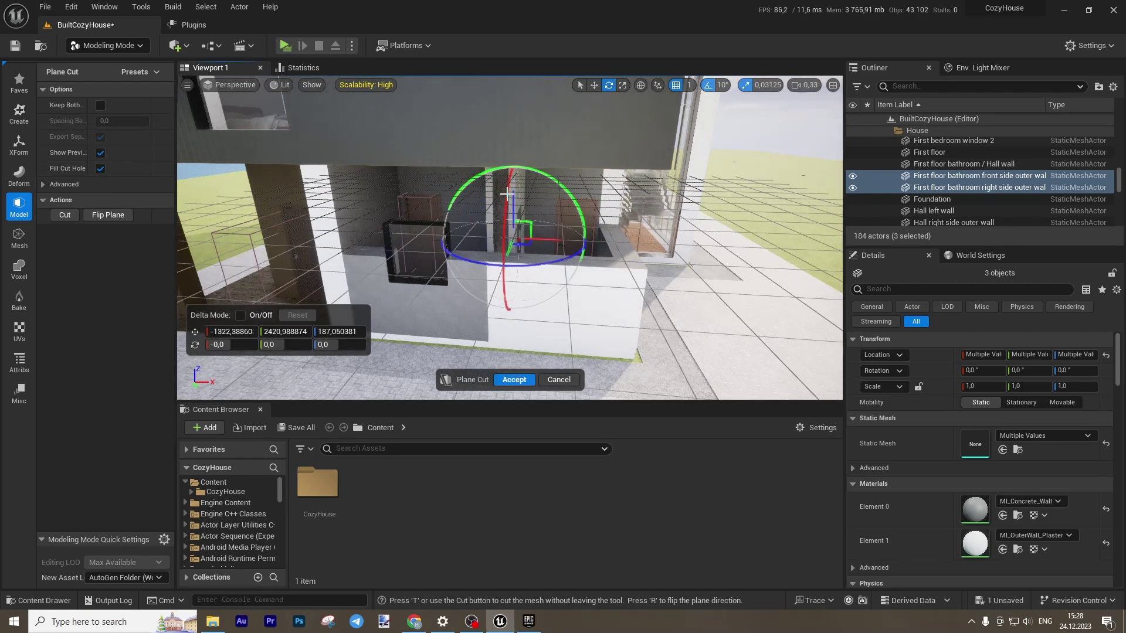
{"action": "left_click_drag", "start_coordinate": [513, 195], "coordinate": [508, 225]}
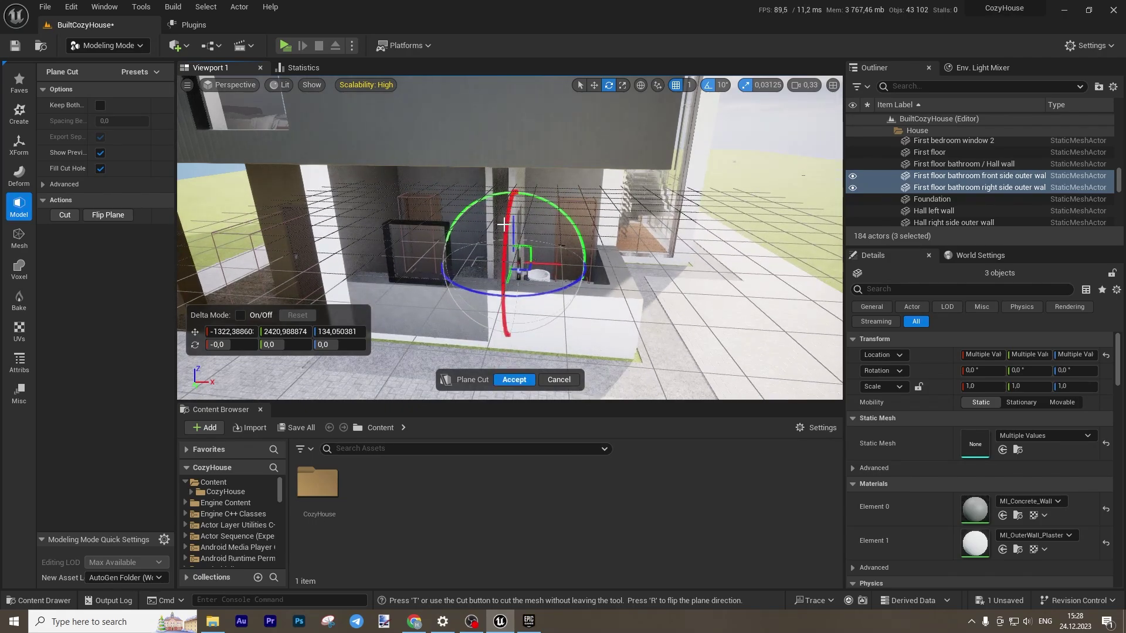
{"action": "left_click_drag", "start_coordinate": [513, 225], "coordinate": [513, 204]}
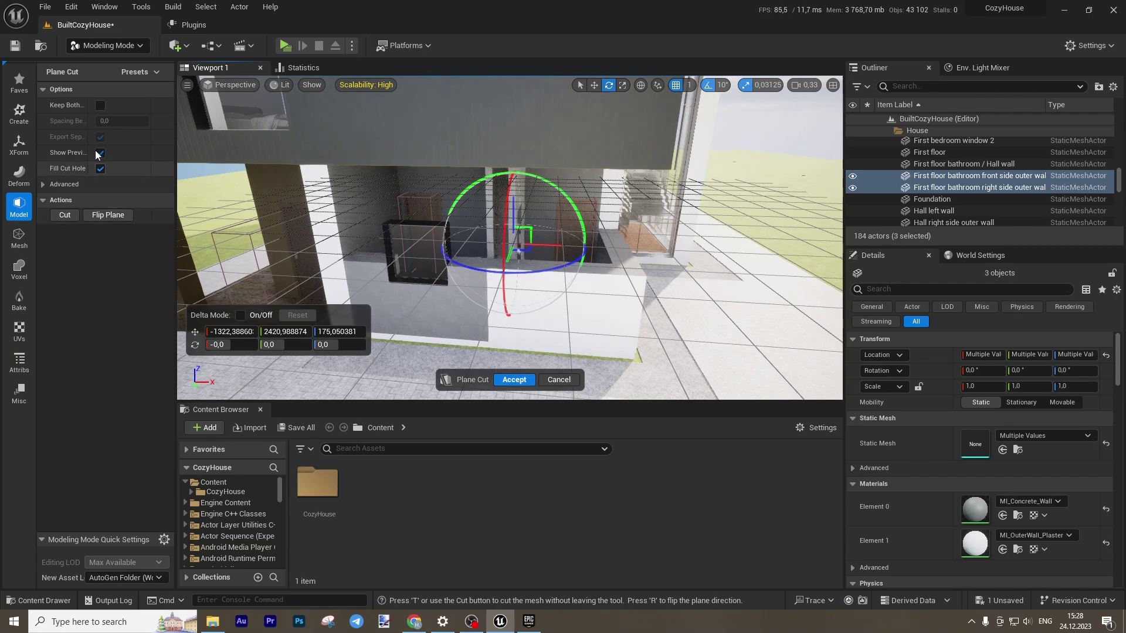
{"action": "left_click", "coordinate": [100, 109]}
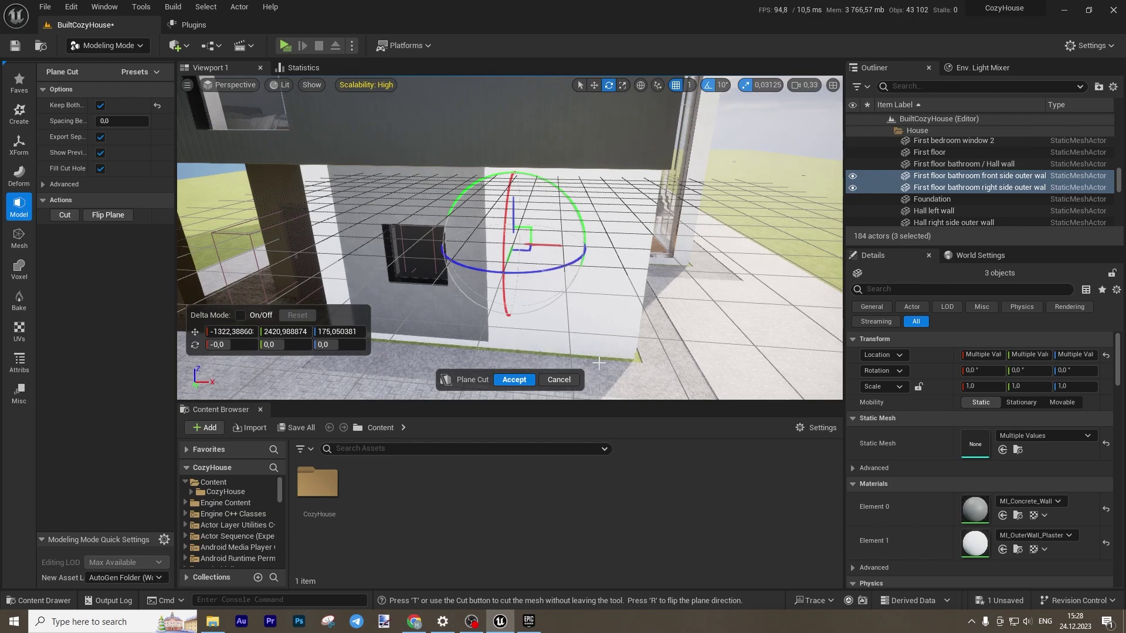
{"action": "left_click", "coordinate": [515, 379]}
{"action": "left_click", "coordinate": [457, 212]}
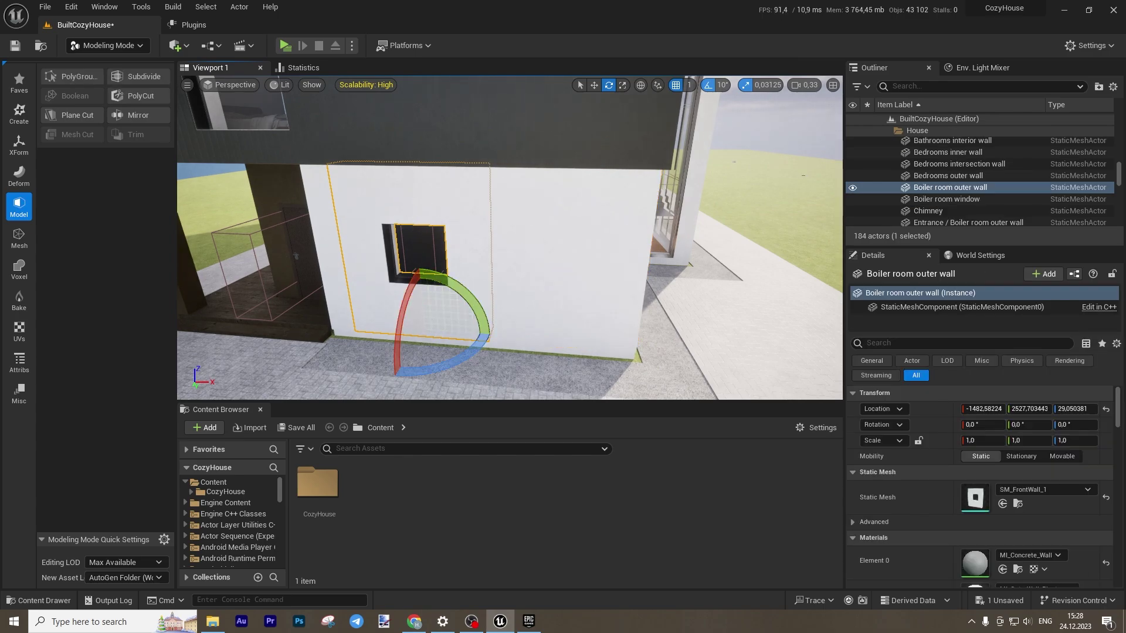
{"action": "left_click", "coordinate": [585, 218]}
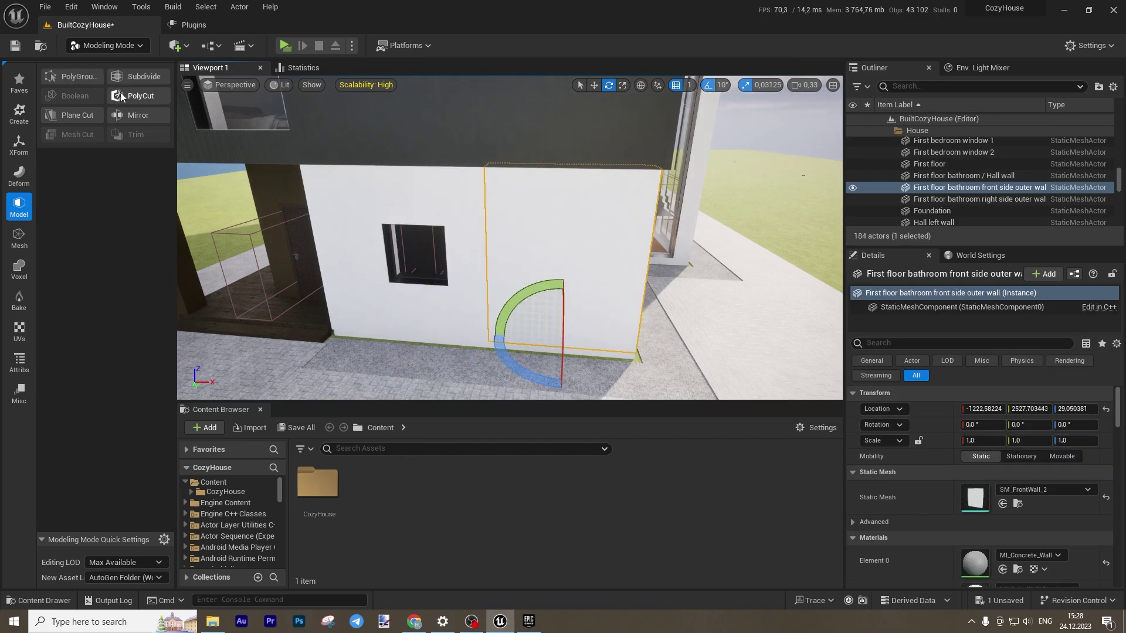
{"action": "left_click", "coordinate": [77, 115]}
{"action": "left_click_drag", "start_coordinate": [512, 213], "coordinate": [614, 194]}
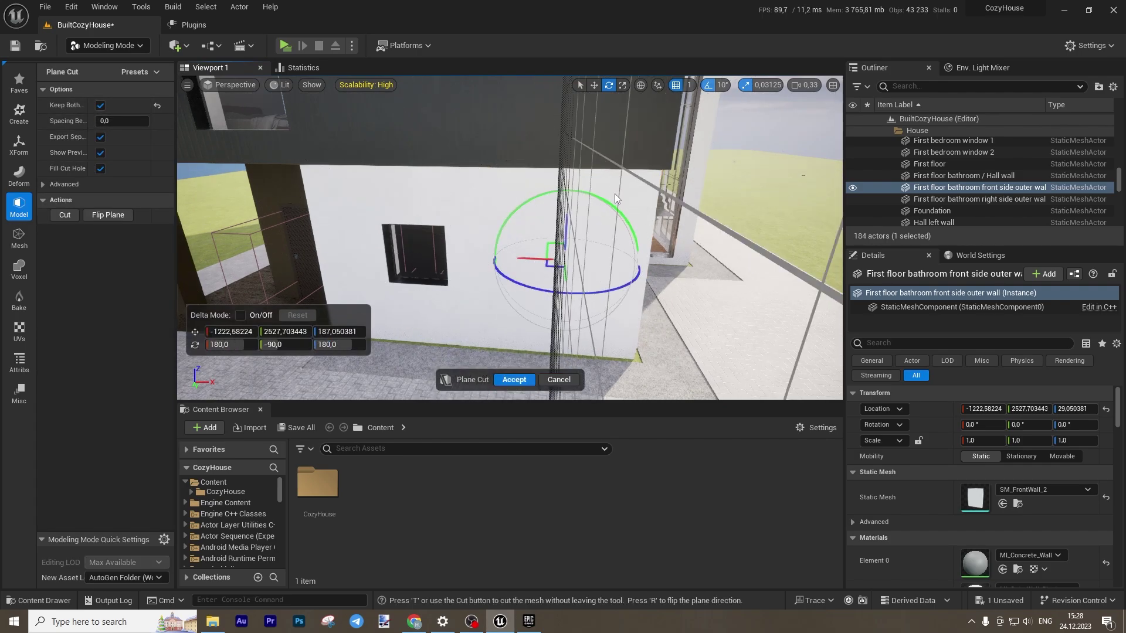
{"action": "left_click_drag", "start_coordinate": [527, 258], "coordinate": [545, 258]}
{"action": "left_click", "coordinate": [100, 106]}
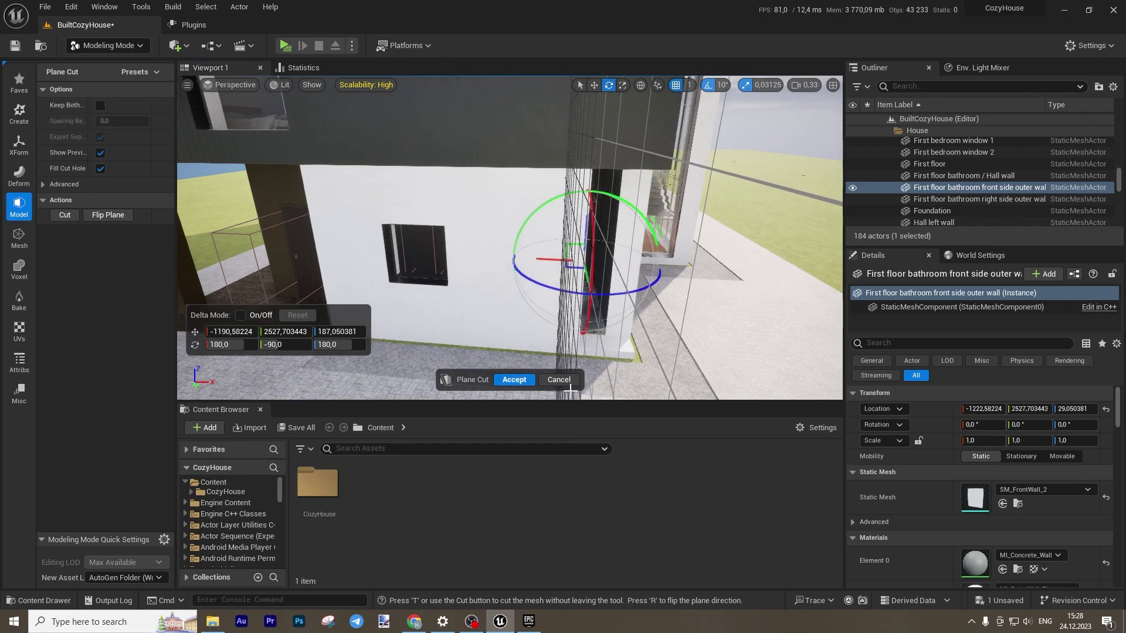
{"action": "left_click", "coordinate": [559, 379]}
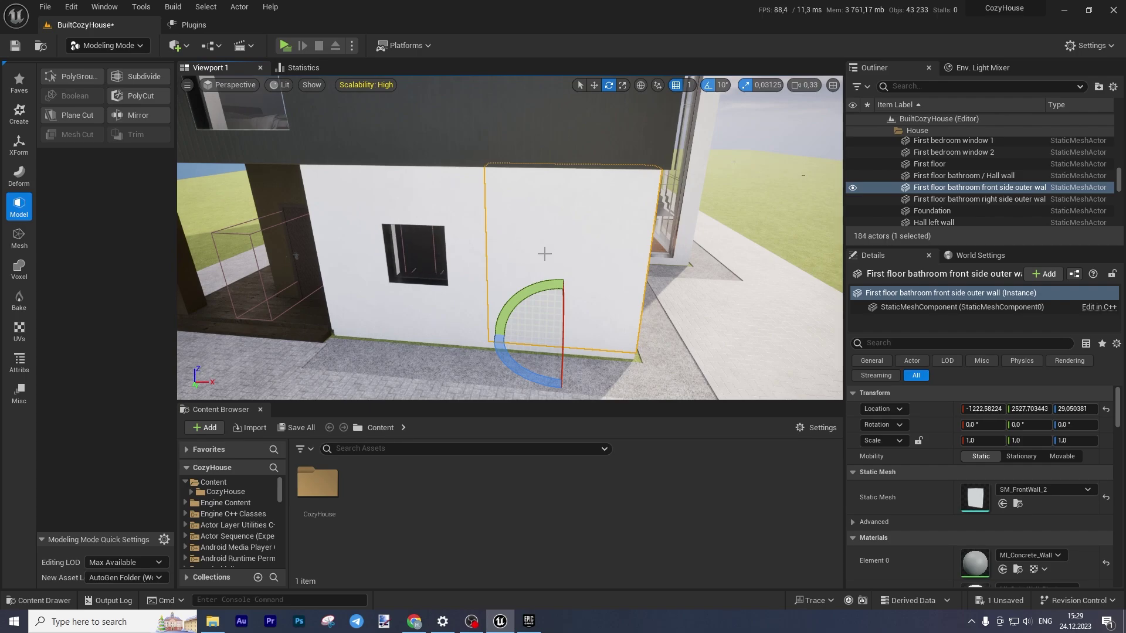
Step: Switch to the Mesh tool set and reframe the view on the whole bathroom front wall
{"action": "right_click_drag", "start_coordinate": [339, 255], "coordinate": [317, 214]}
{"action": "right_click_drag", "start_coordinate": [633, 253], "coordinate": [659, 267]}
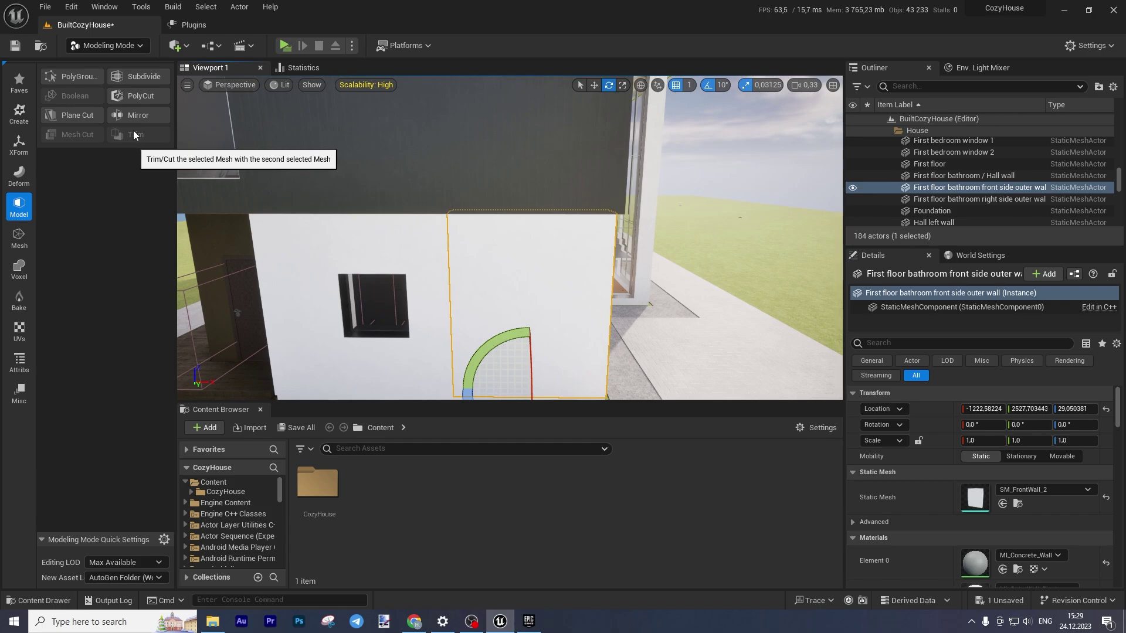
{"action": "left_click", "coordinate": [19, 237]}
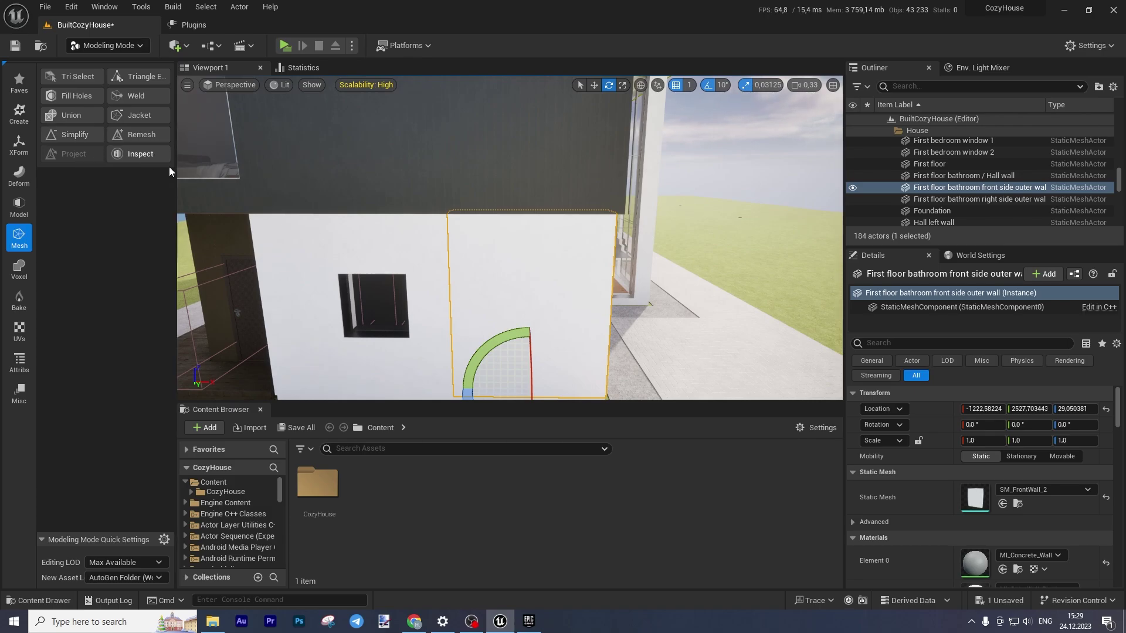
{"action": "right_click_drag", "start_coordinate": [465, 222], "coordinate": [461, 170]}
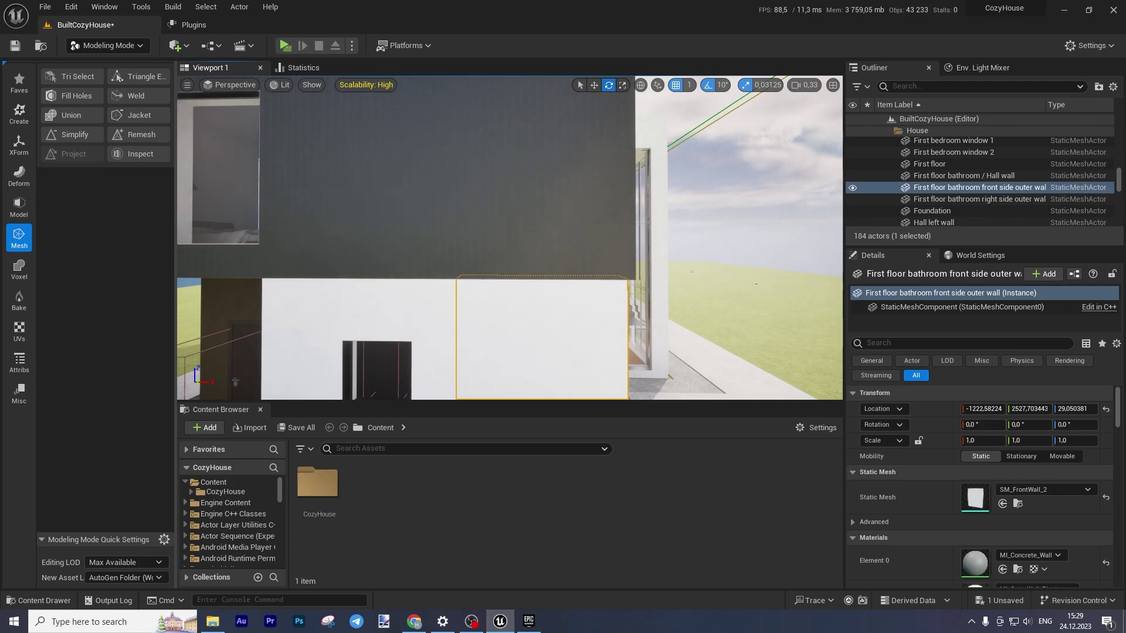
{"action": "right_click_drag", "start_coordinate": [510, 238], "coordinate": [515, 290]}
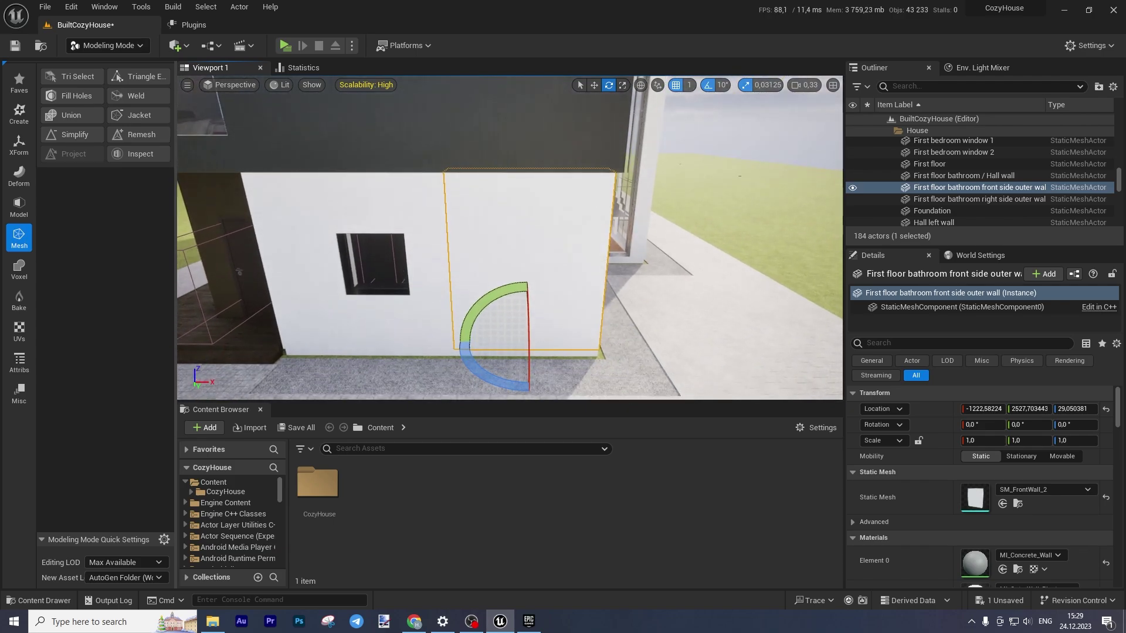
{"action": "right_click_drag", "start_coordinate": [496, 193], "coordinate": [513, 219]}
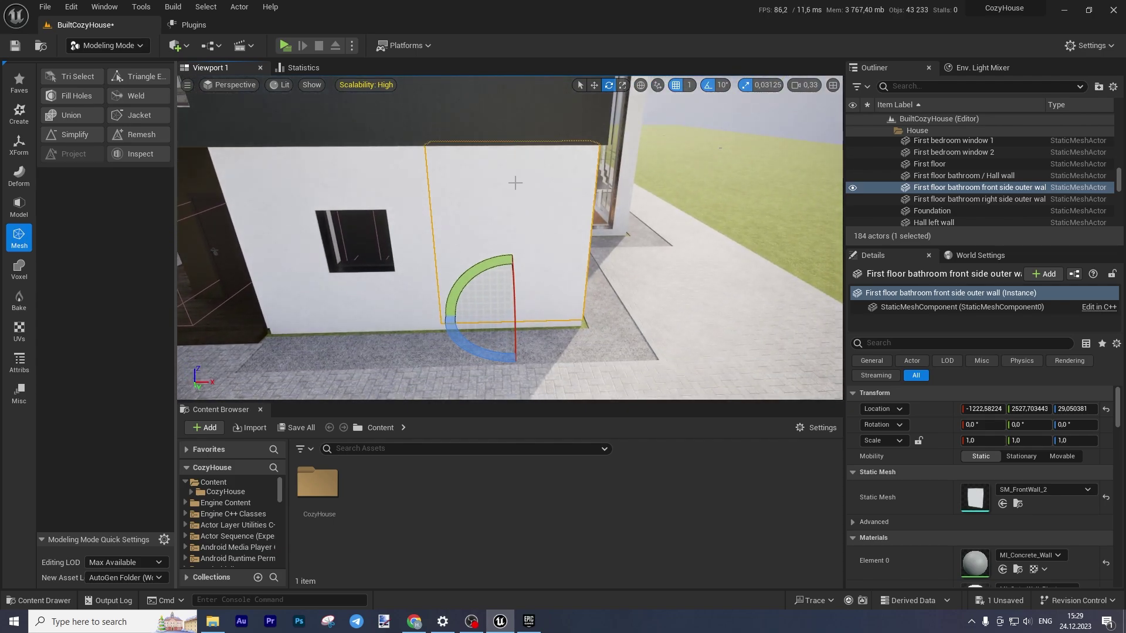
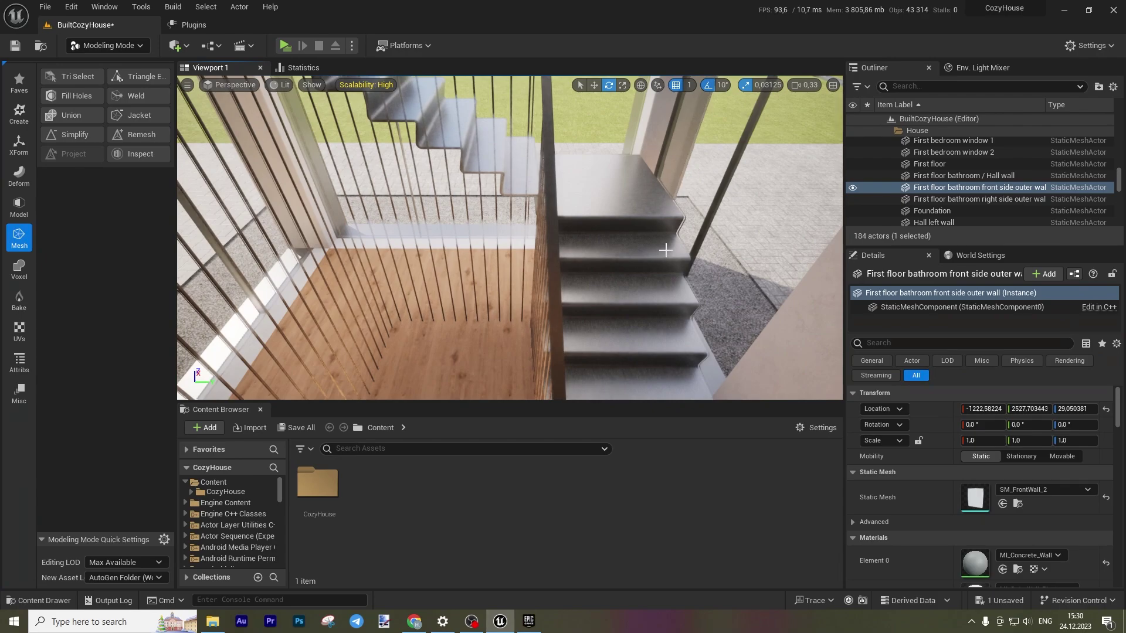
Step: Fly the viewport camera alongside the Cozy House's interior staircase
{"action": "right_click_drag", "start_coordinate": [664, 252], "coordinate": [604, 246]}
{"action": "key", "text": "d"}
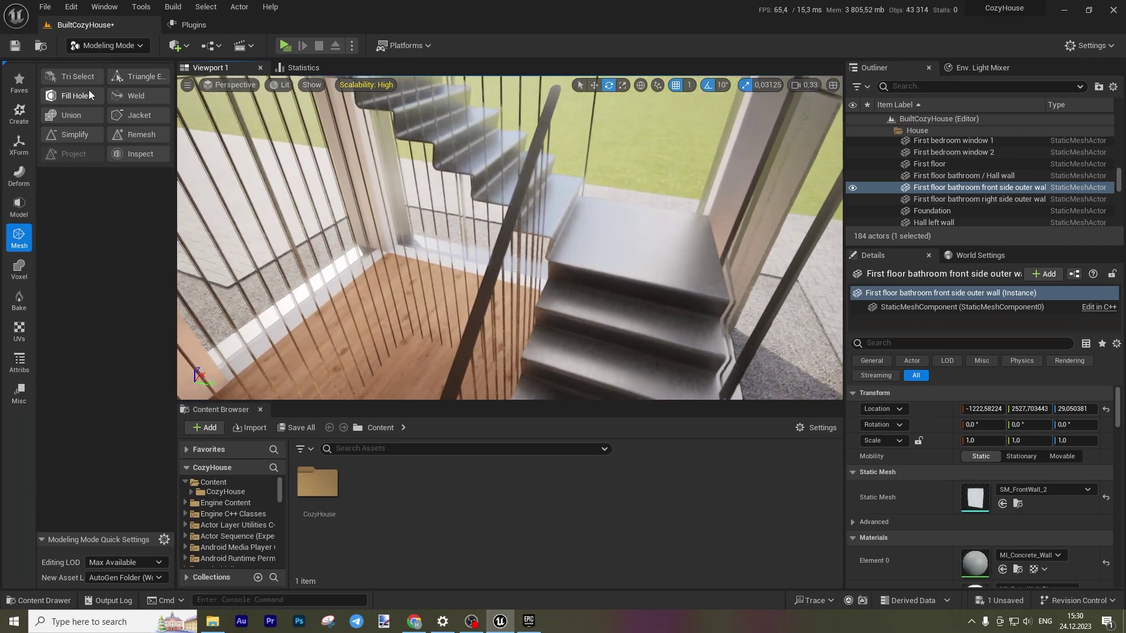
{"action": "left_click", "coordinate": [140, 134]}
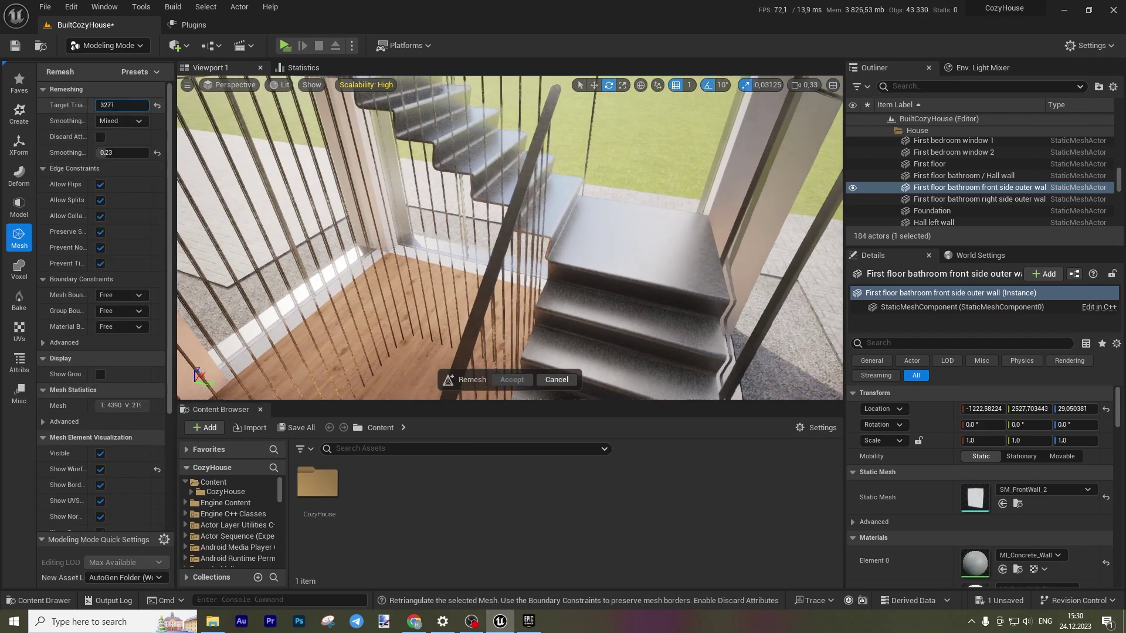
{"action": "left_click_drag", "start_coordinate": [118, 105], "coordinate": [108, 103]}
{"action": "left_click", "coordinate": [107, 103]}
{"action": "type", "text": "10"}
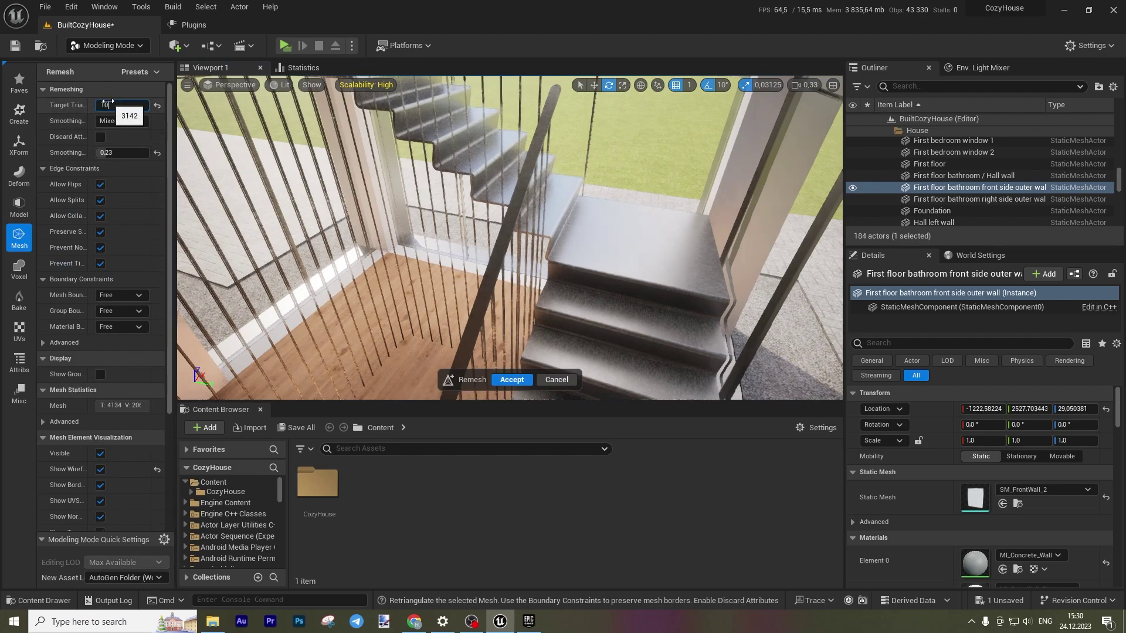
{"action": "type", "text": "0"}
{"action": "key", "text": "Return"}
{"action": "right_click_drag", "start_coordinate": [375, 194], "coordinate": [449, 230]}
{"action": "left_click", "coordinate": [642, 230]}
{"action": "left_click", "coordinate": [557, 380]}
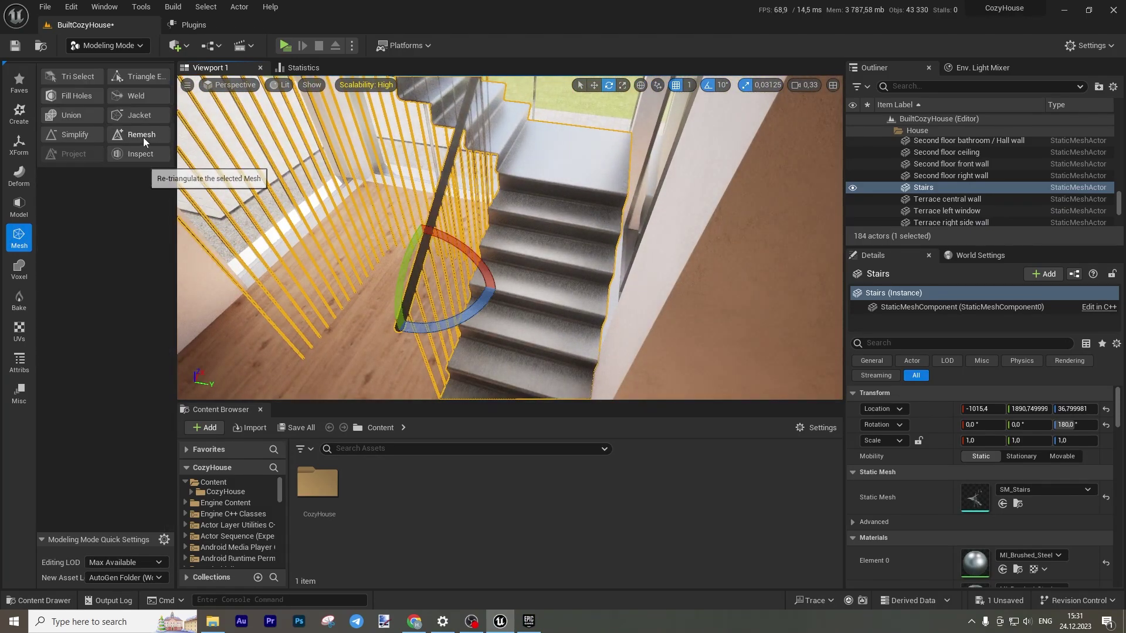
{"action": "left_click", "coordinate": [143, 138]}
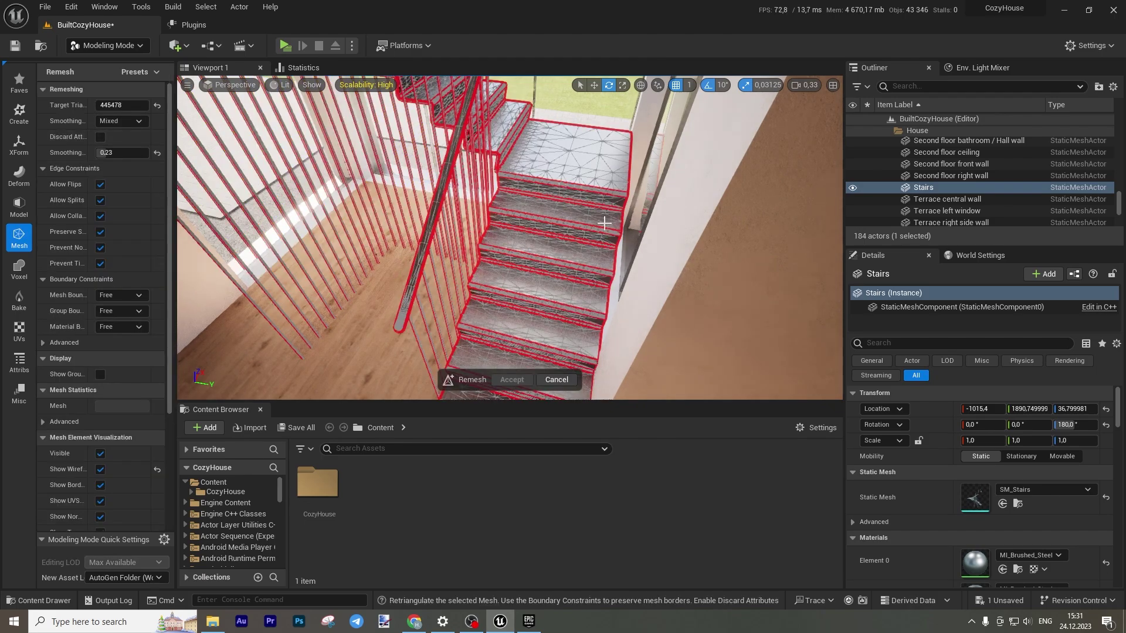
{"action": "right_click_drag", "start_coordinate": [604, 223], "coordinate": [610, 201]}
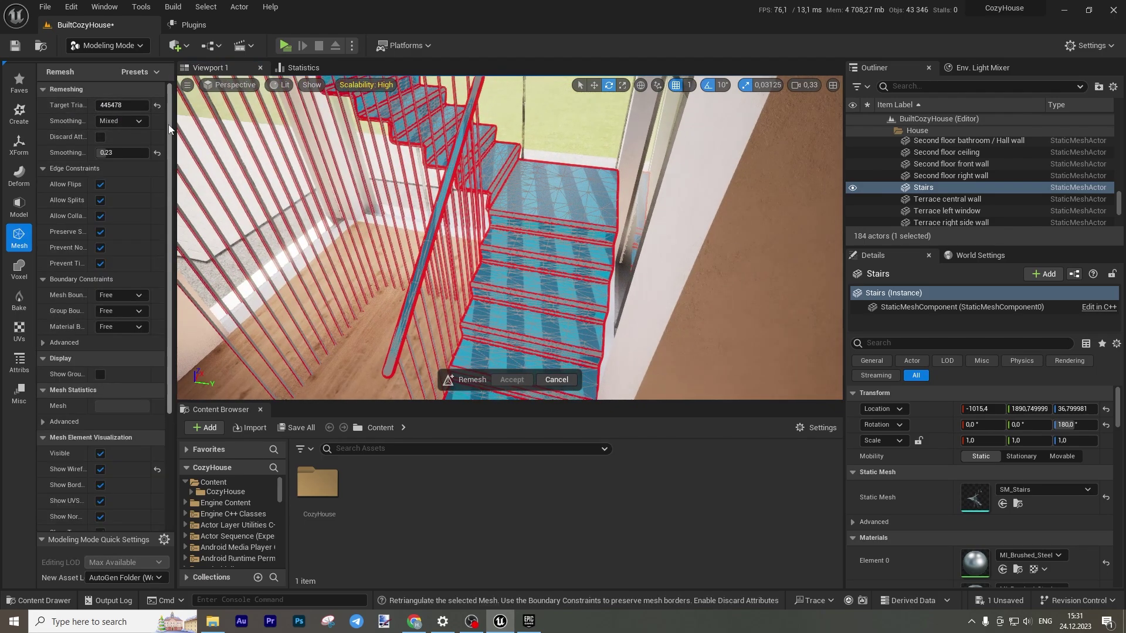
{"action": "left_click", "coordinate": [115, 103]}
{"action": "type", "text": "1"}
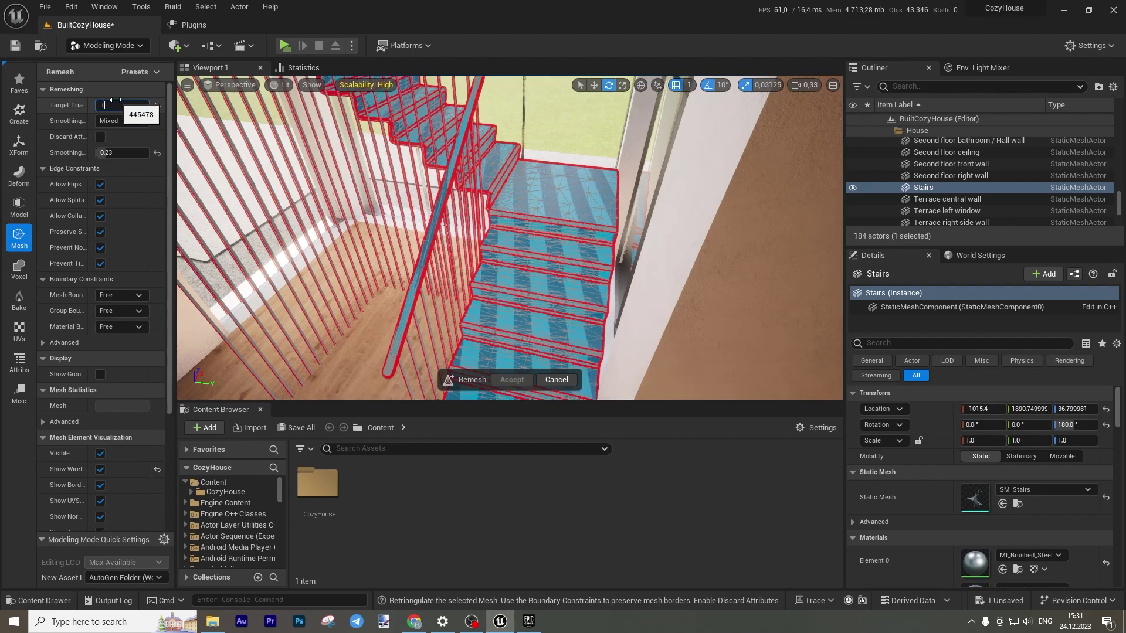
{"action": "type", "text": "00"}
{"action": "key", "text": "Return"}
{"action": "right_click_drag", "start_coordinate": [528, 223], "coordinate": [521, 200]}
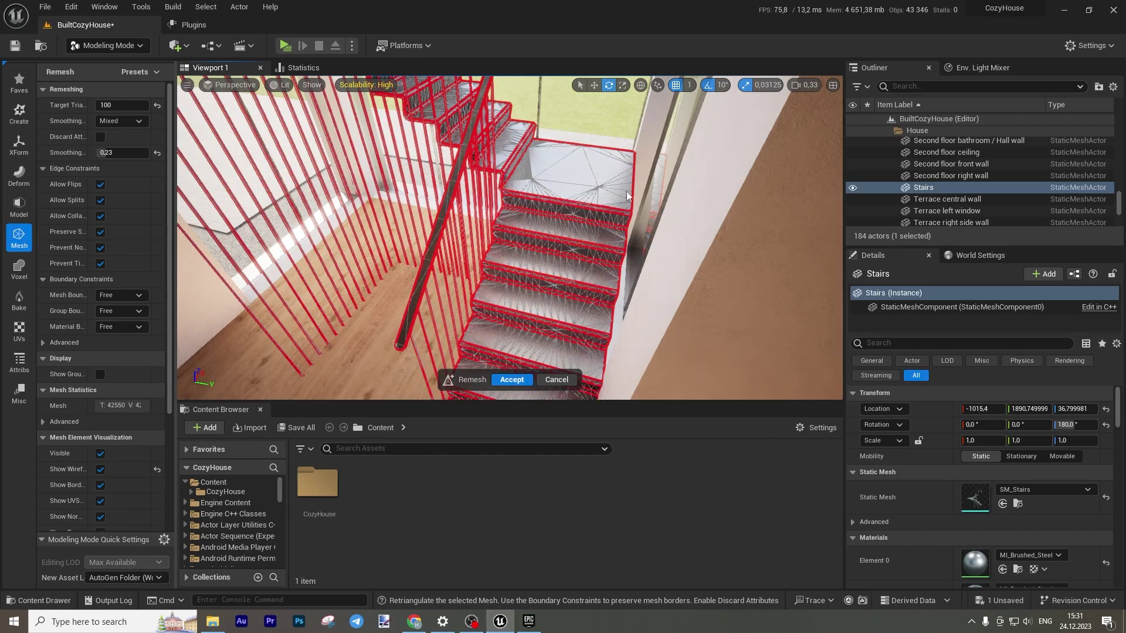
{"action": "right_click_drag", "start_coordinate": [626, 197], "coordinate": [659, 255]}
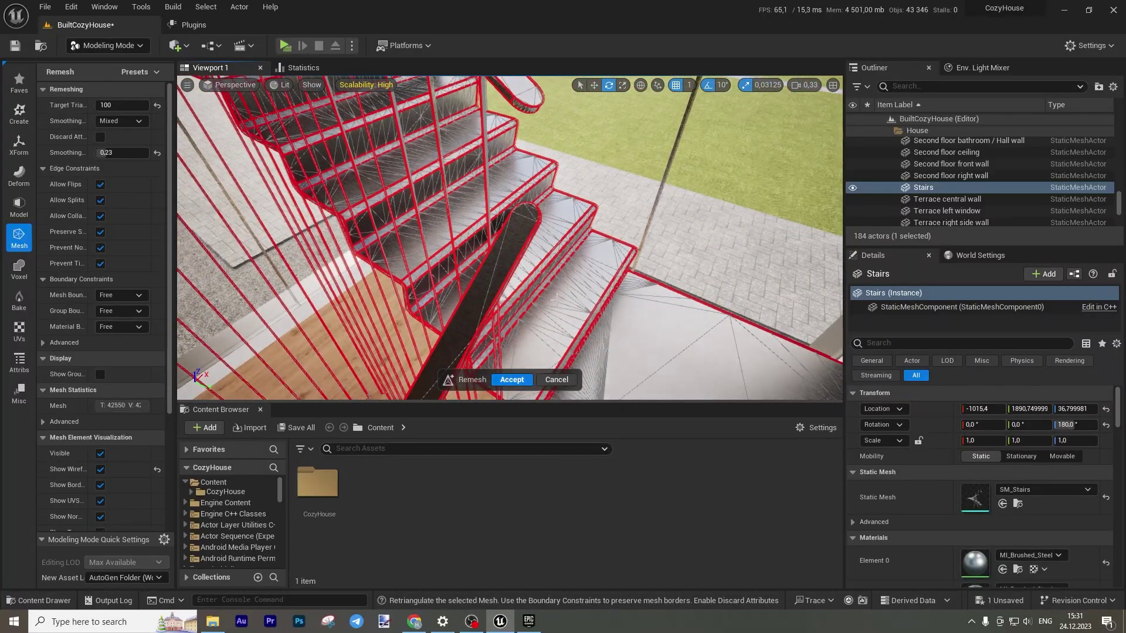
{"action": "right_click_drag", "start_coordinate": [556, 297], "coordinate": [490, 229]}
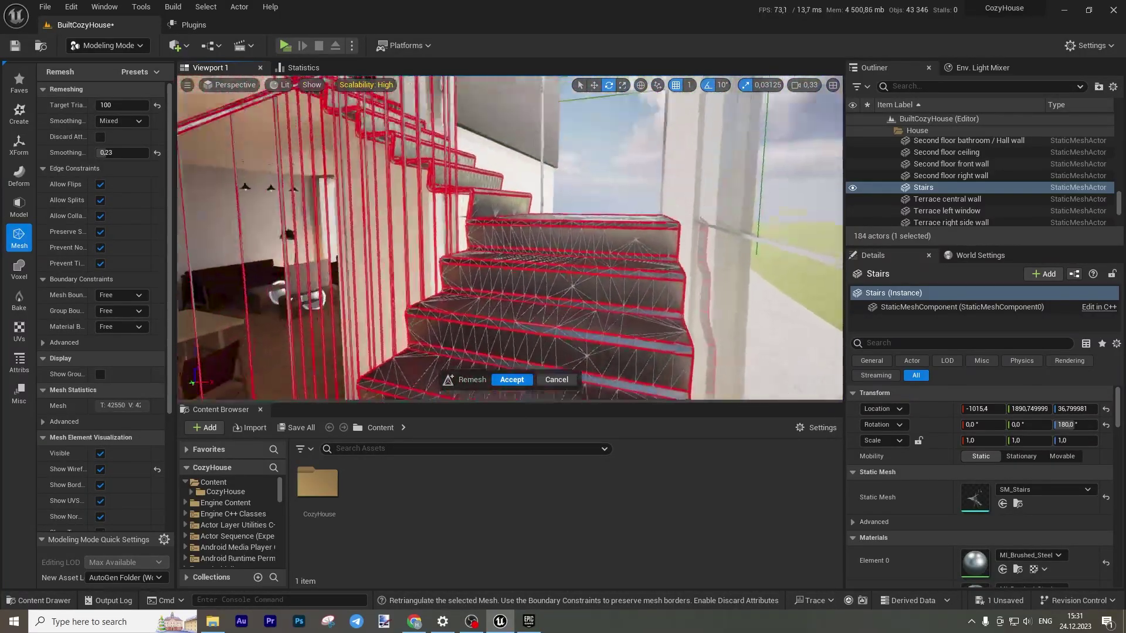
{"action": "right_click_drag", "start_coordinate": [604, 154], "coordinate": [604, 126]}
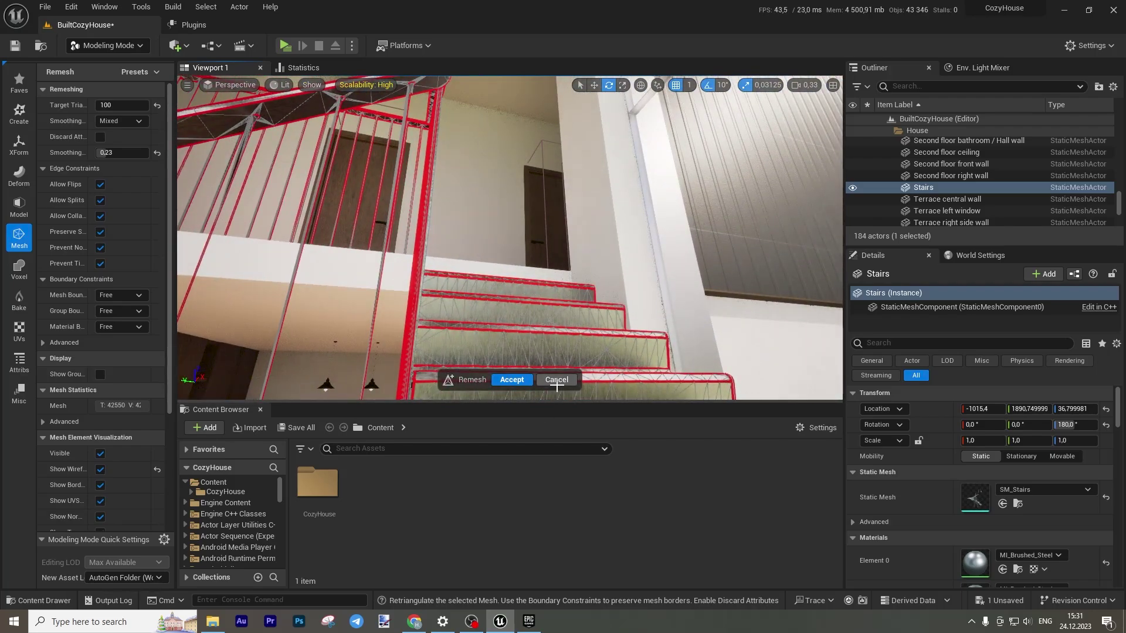
{"action": "left_click", "coordinate": [556, 380]}
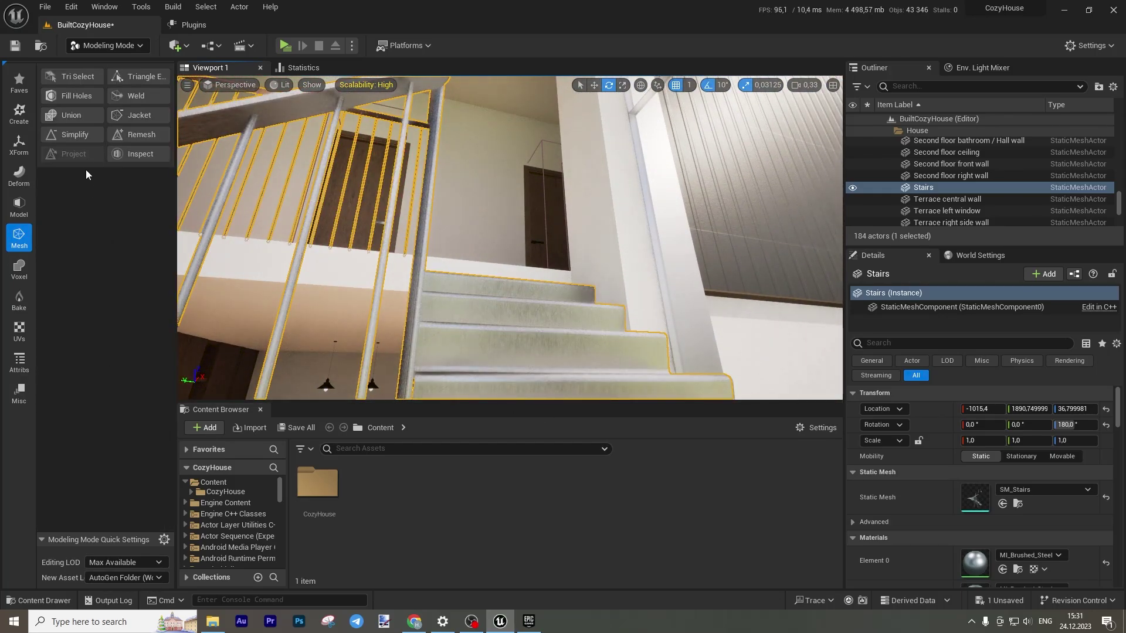
{"action": "left_click", "coordinate": [86, 138]}
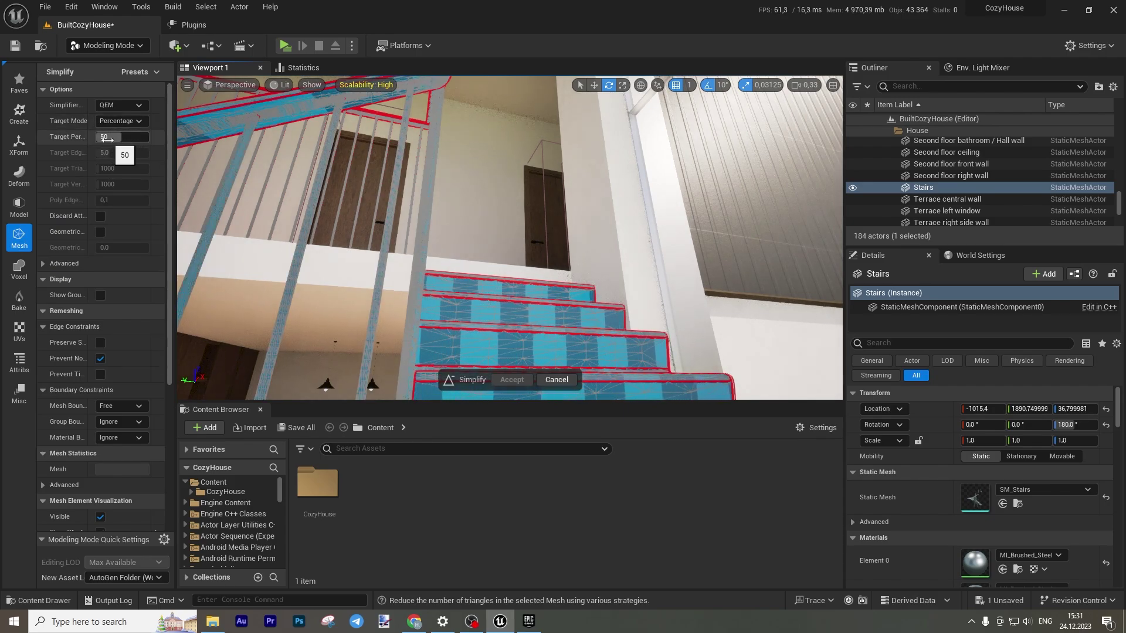
{"action": "key", "text": "w"}
{"action": "right_click_drag", "start_coordinate": [502, 253], "coordinate": [369, 258]}
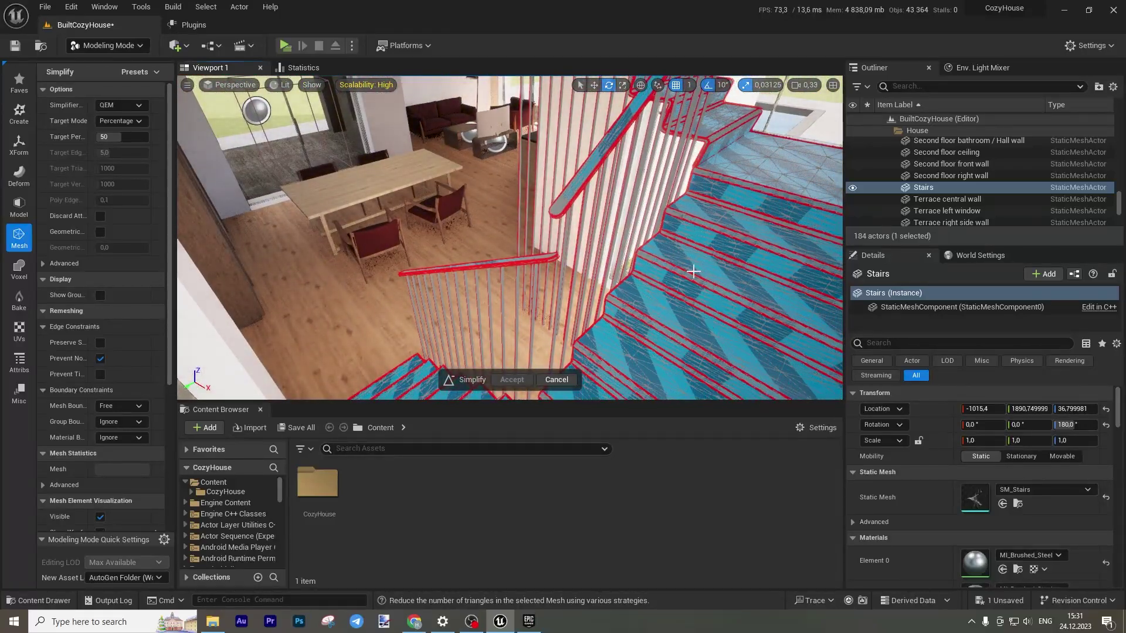
{"action": "right_click_drag", "start_coordinate": [693, 271], "coordinate": [639, 284]}
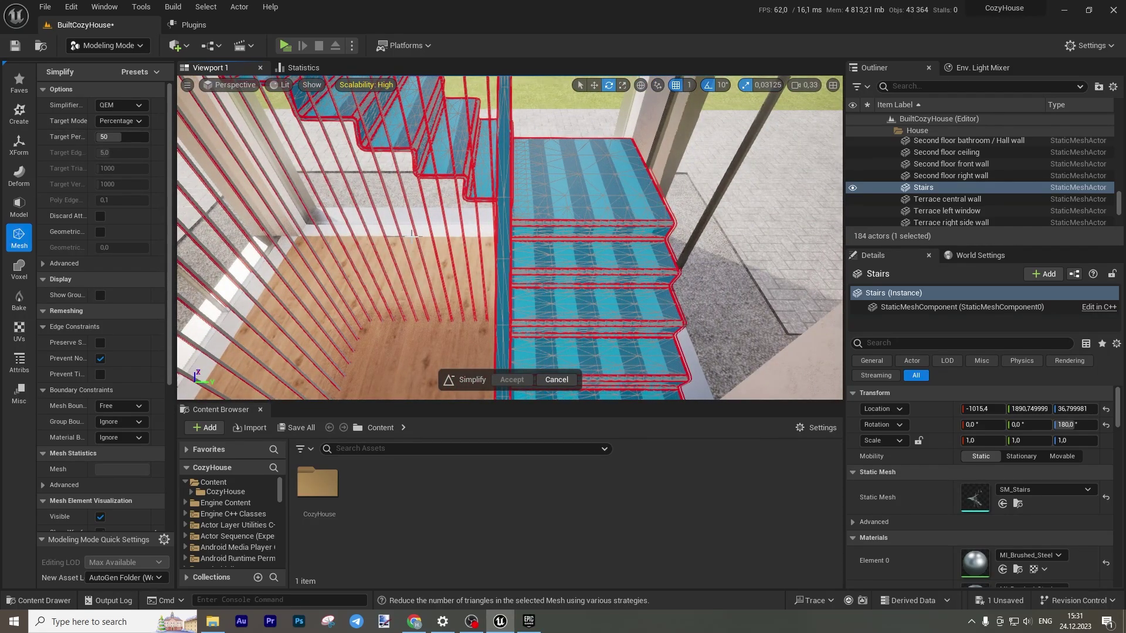
{"action": "left_click", "coordinate": [565, 376]}
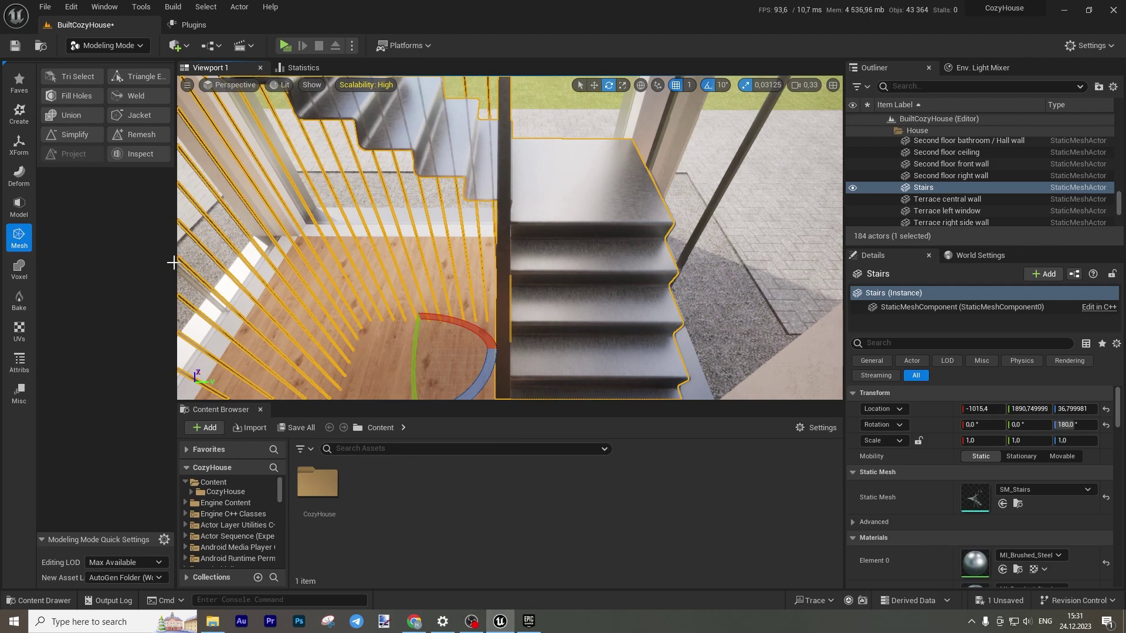
Step: Browse the Voxel and Model tool sets, then switch to the Bake tool set
{"action": "left_click", "coordinate": [19, 268]}
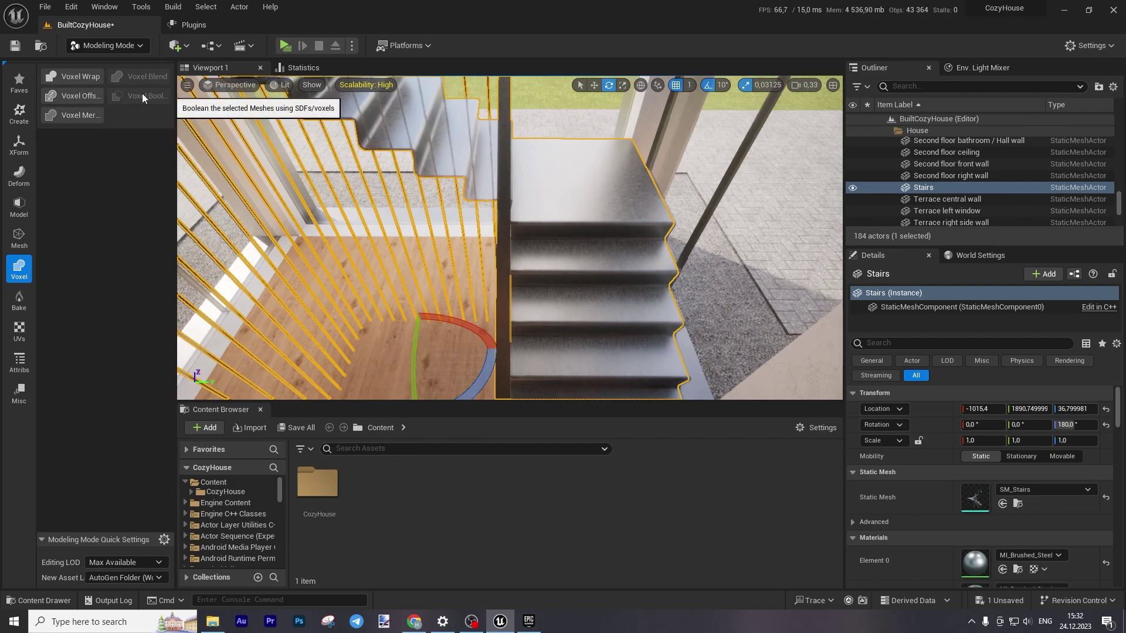
{"action": "left_click", "coordinate": [18, 206]}
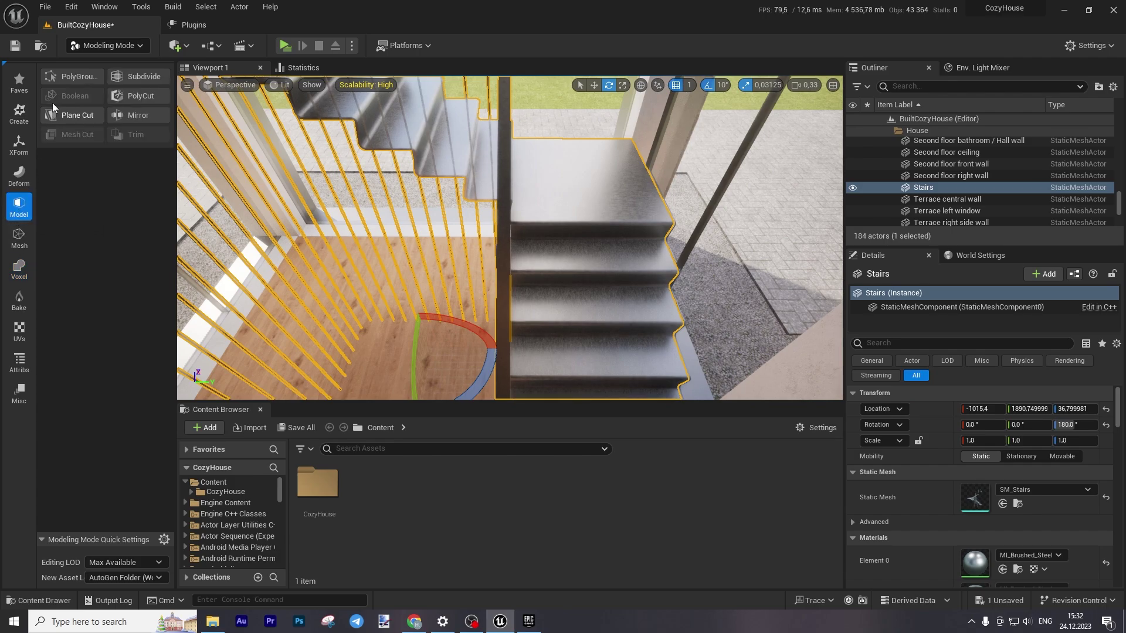
{"action": "left_click", "coordinate": [19, 267]}
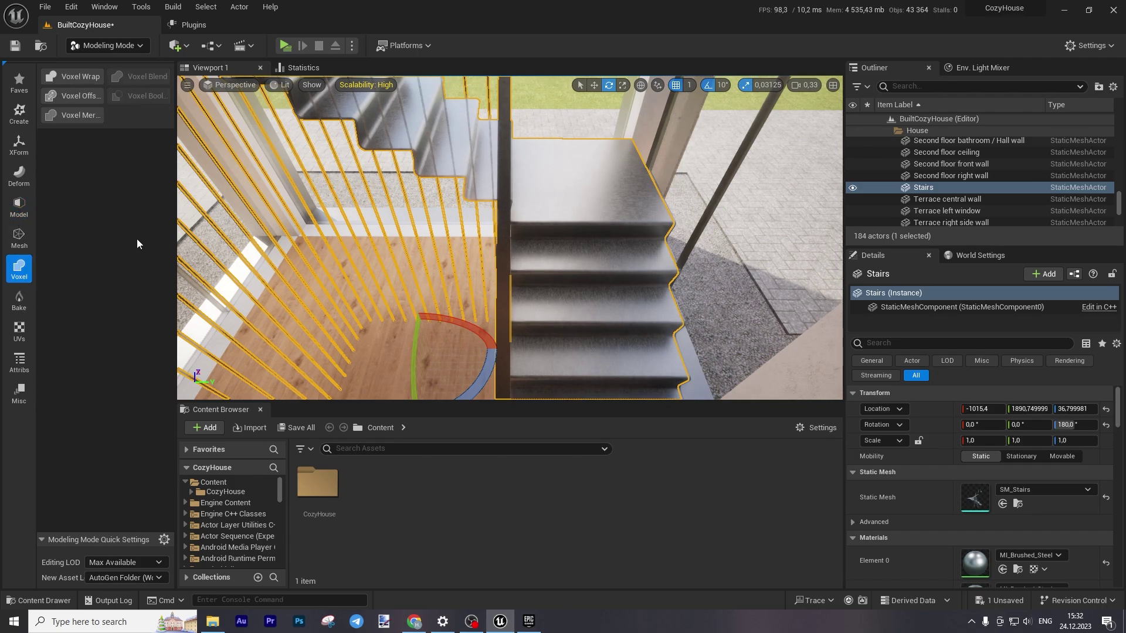
{"action": "left_click", "coordinate": [19, 299]}
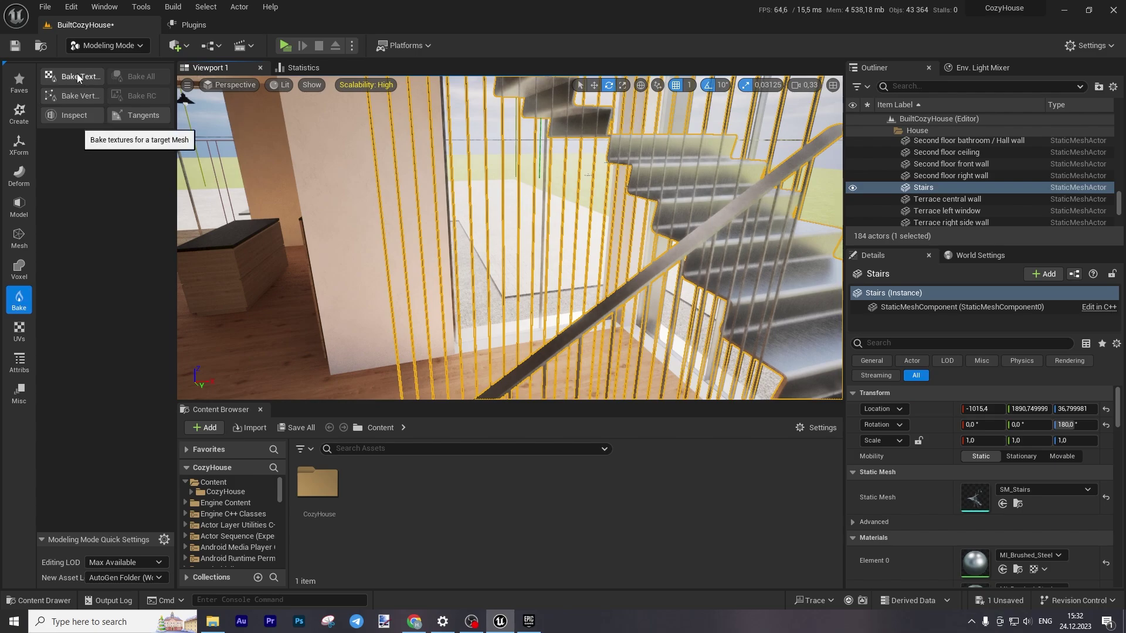
Step: Show the UVs tools, fly beside the stairs, and start Project UVs on the Stairs
{"action": "left_click", "coordinate": [19, 331]}
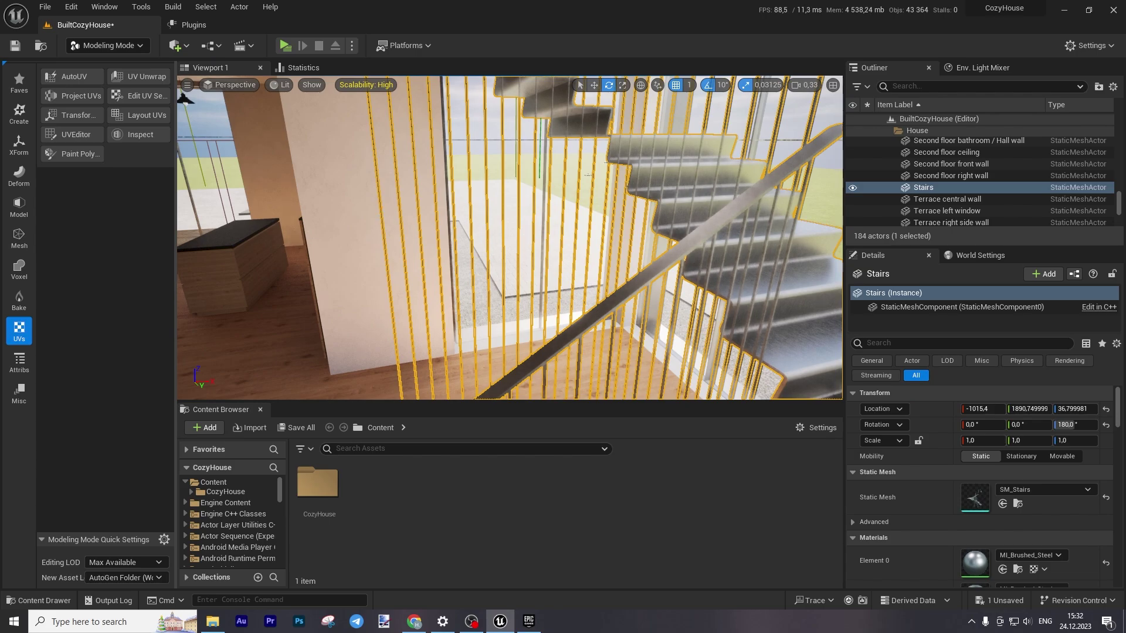
{"action": "right_click_drag", "start_coordinate": [375, 234], "coordinate": [566, 256]}
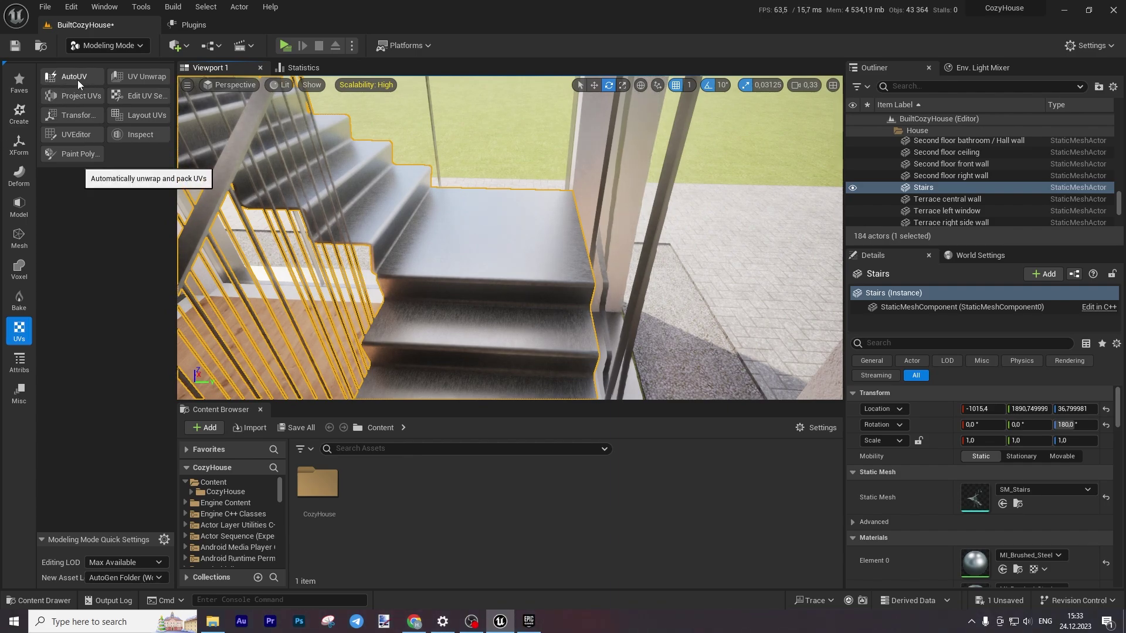
{"action": "right_click_drag", "start_coordinate": [469, 246], "coordinate": [334, 228]}
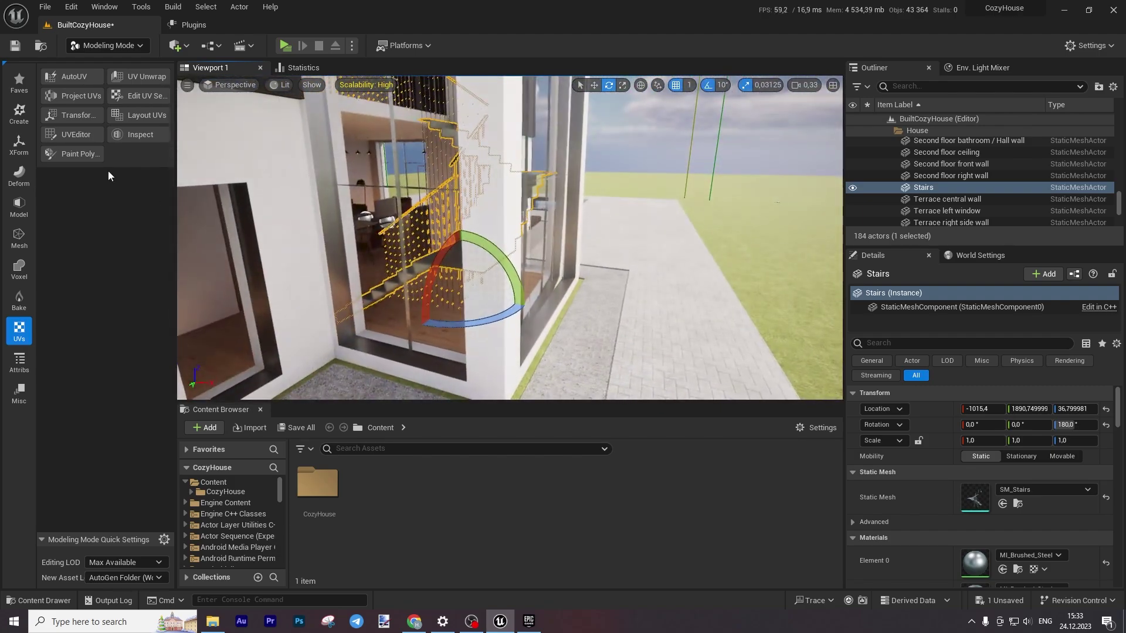
{"action": "left_click", "coordinate": [87, 95]}
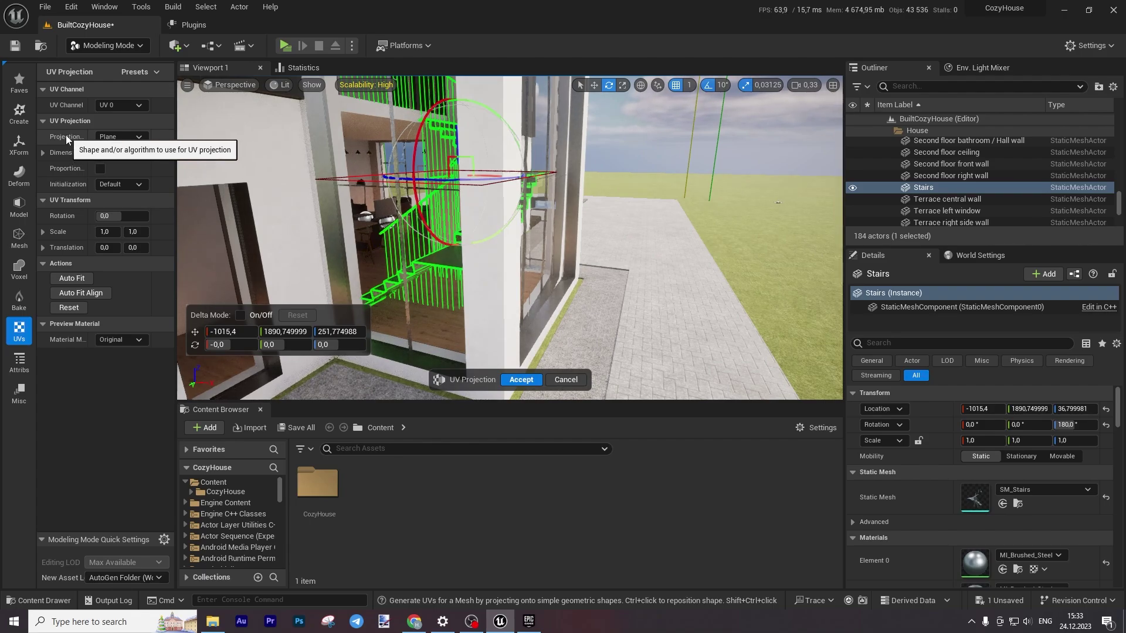
Step: Discard the Stairs UV projection and select the Kitchen wall near the pool
{"action": "left_click", "coordinate": [564, 379]}
{"action": "right_click_drag", "start_coordinate": [564, 379], "coordinate": [516, 354]}
{"action": "left_click", "coordinate": [564, 379]}
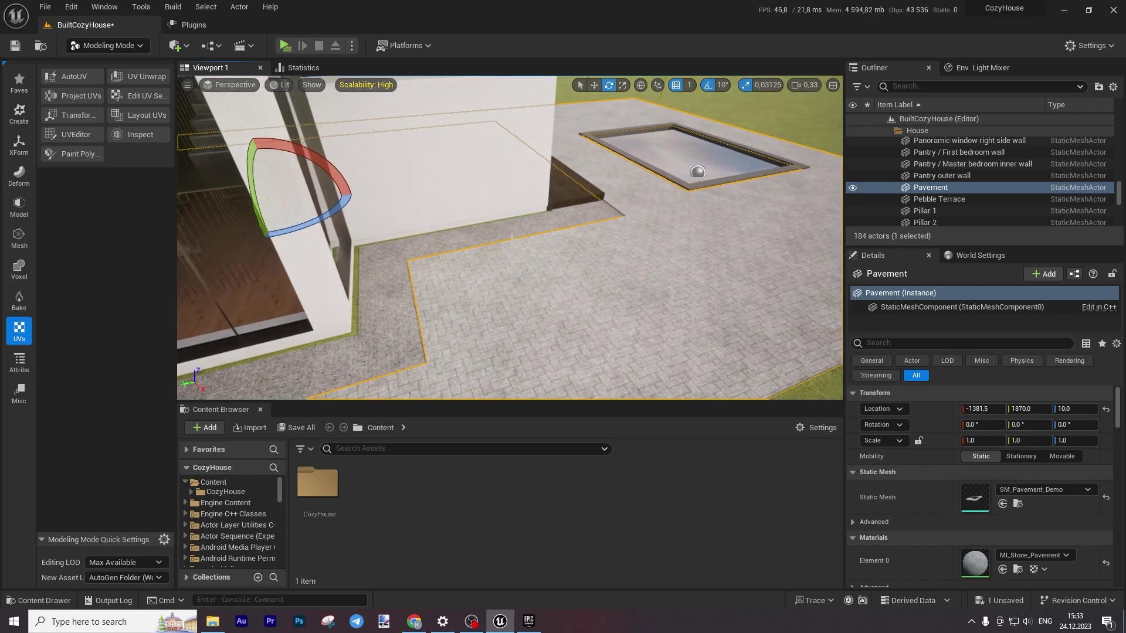
{"action": "left_click", "coordinate": [512, 231]}
{"action": "left_click", "coordinate": [692, 155]}
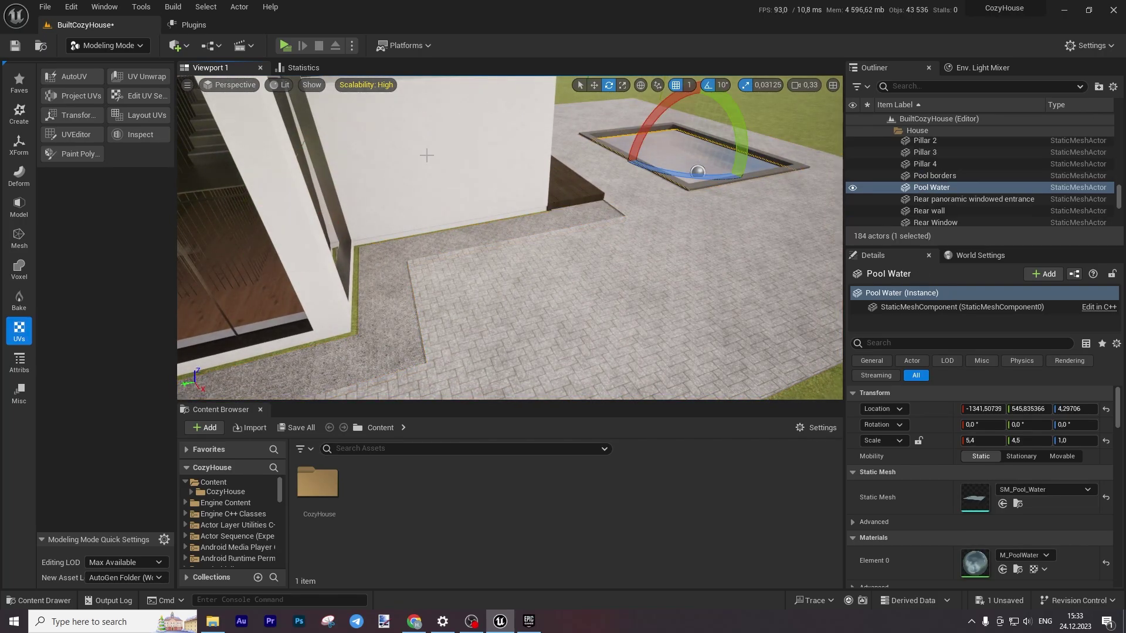
{"action": "left_click", "coordinate": [476, 187]}
{"action": "right_click_drag", "start_coordinate": [476, 187], "coordinate": [411, 202]}
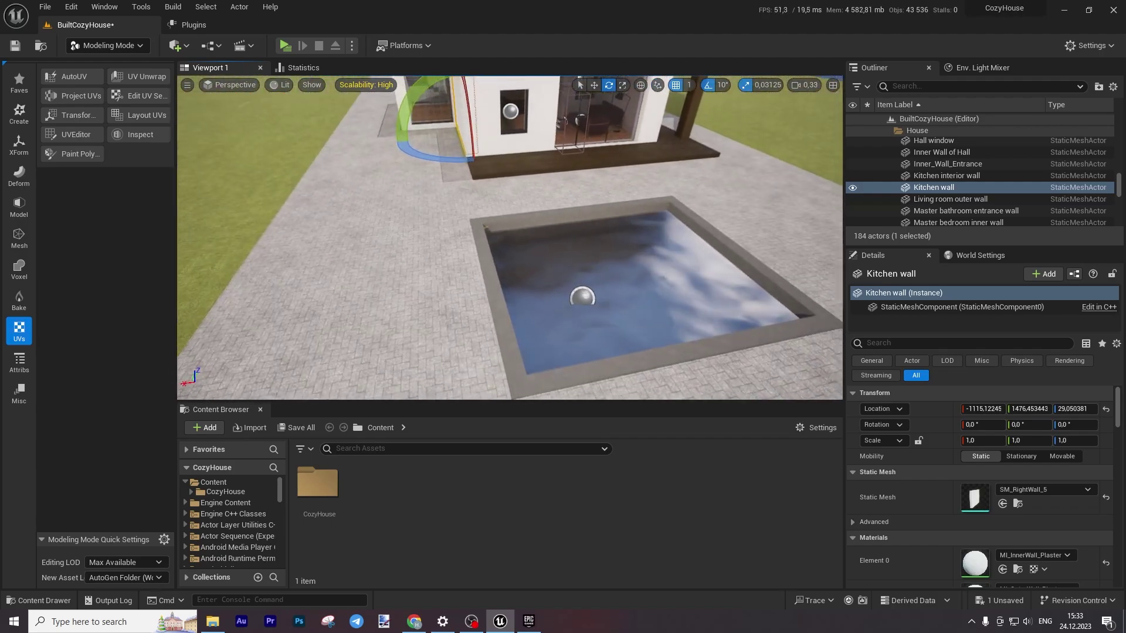
Step: Start a UV projection on the Kitchen wall, browse projection shapes, then cancel it
{"action": "left_click", "coordinate": [80, 97]}
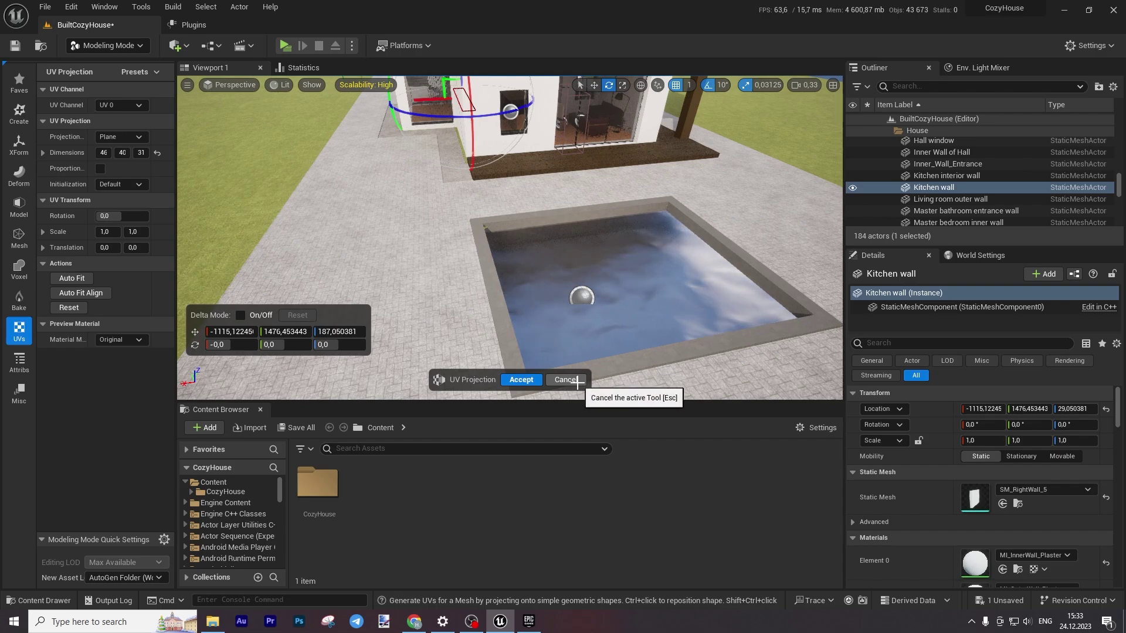
{"action": "left_click", "coordinate": [115, 140]}
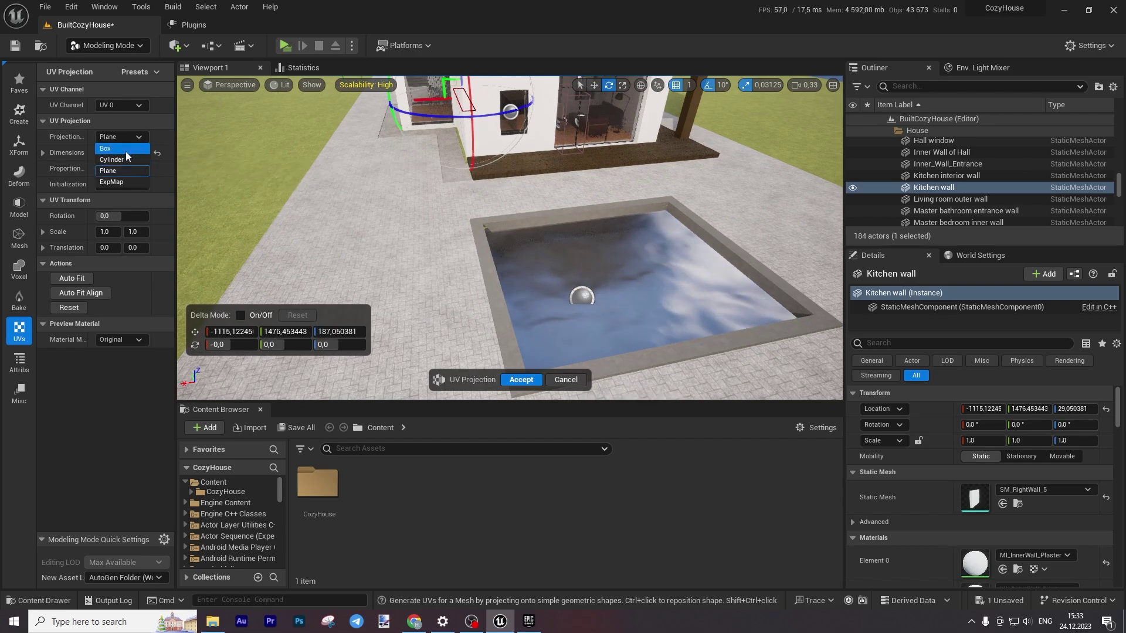
{"action": "left_click", "coordinate": [566, 380]}
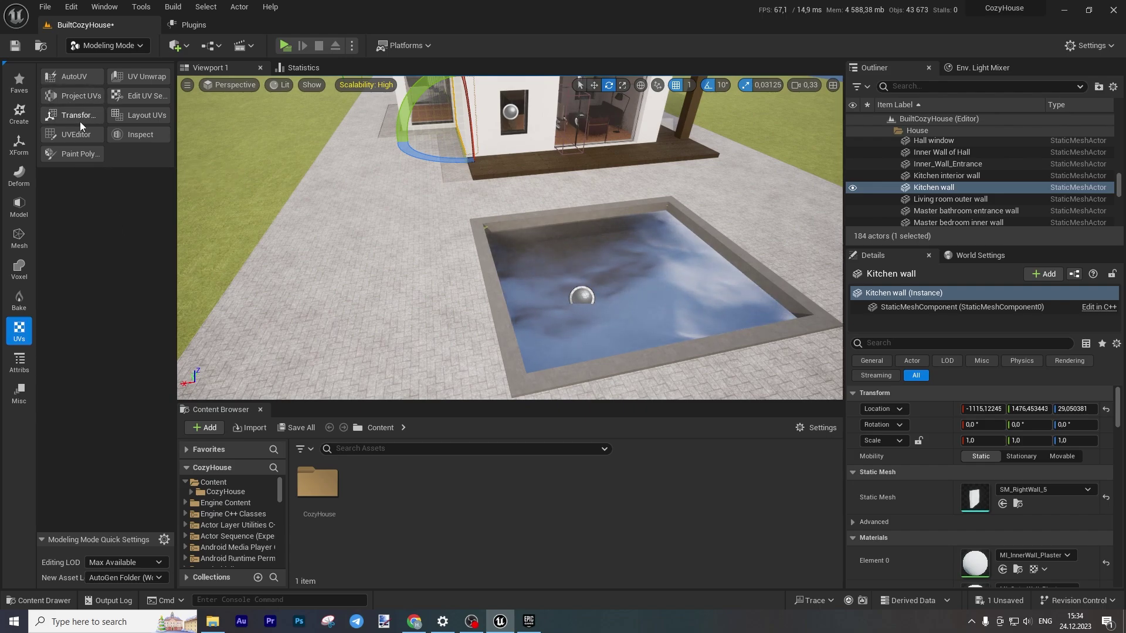
Step: Open the Attribs LOD Manager on the Kitchen wall, showing one source LOD and two materials
{"action": "left_click", "coordinate": [19, 362]}
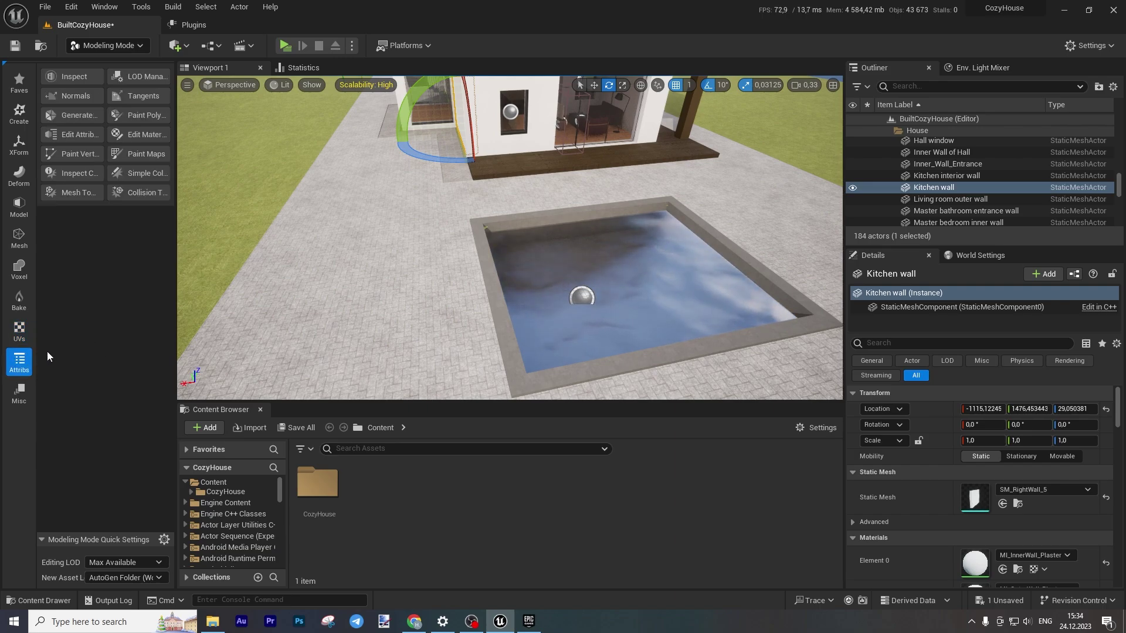
{"action": "left_click", "coordinate": [136, 79]}
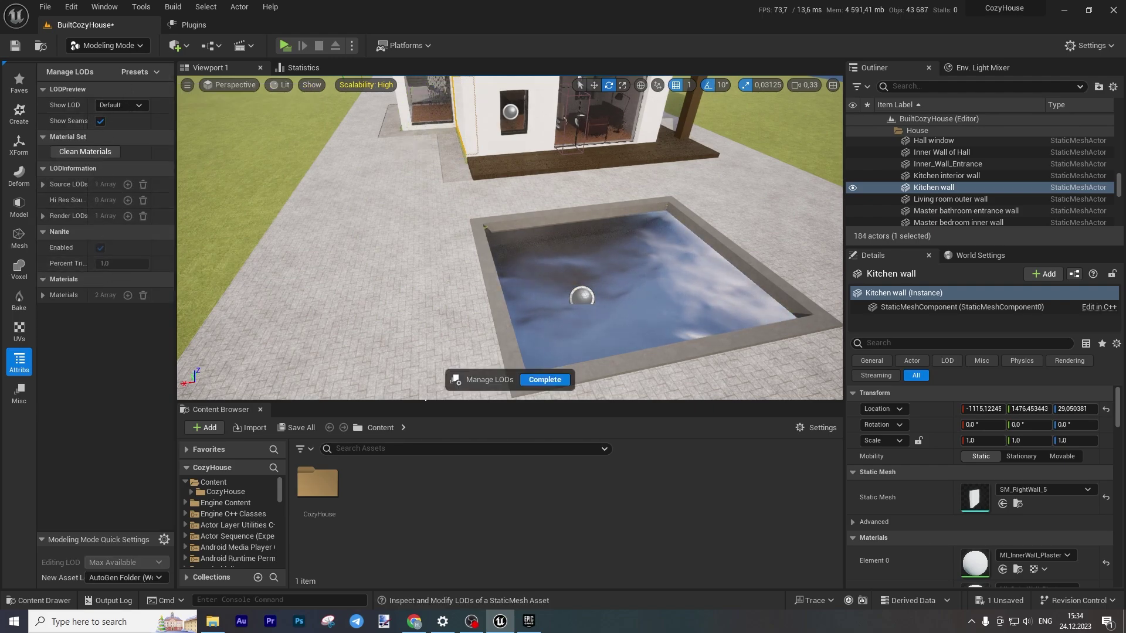
{"action": "left_click", "coordinate": [15, 363]}
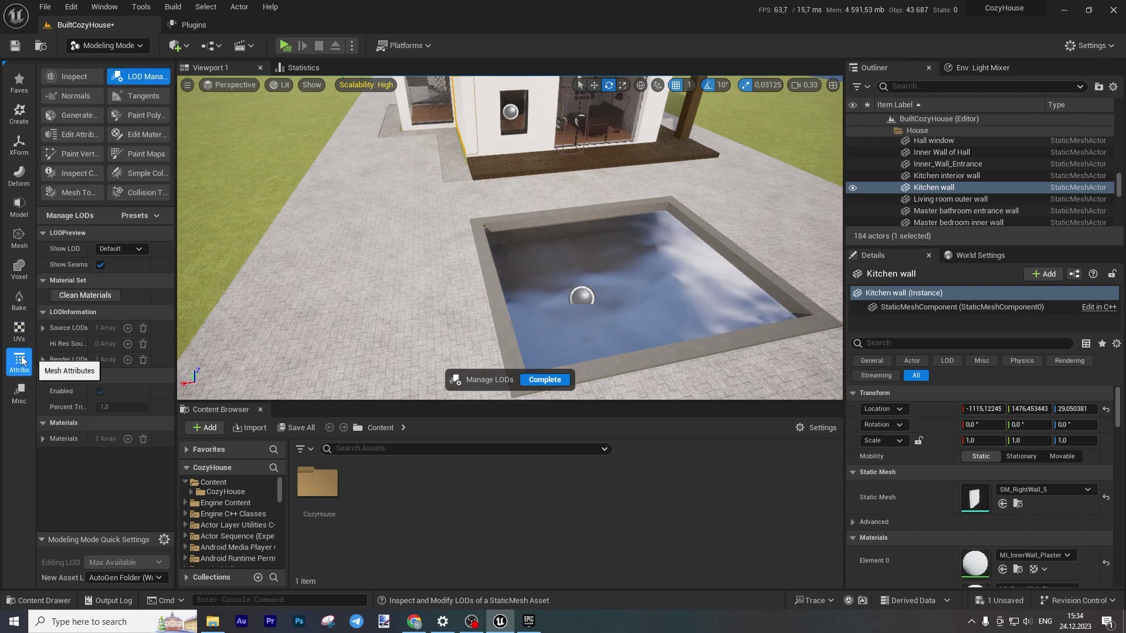
Step: Cancel Generate PolyGroups without changes and fly through the glass doors into the kitchen
{"action": "left_click", "coordinate": [86, 119]}
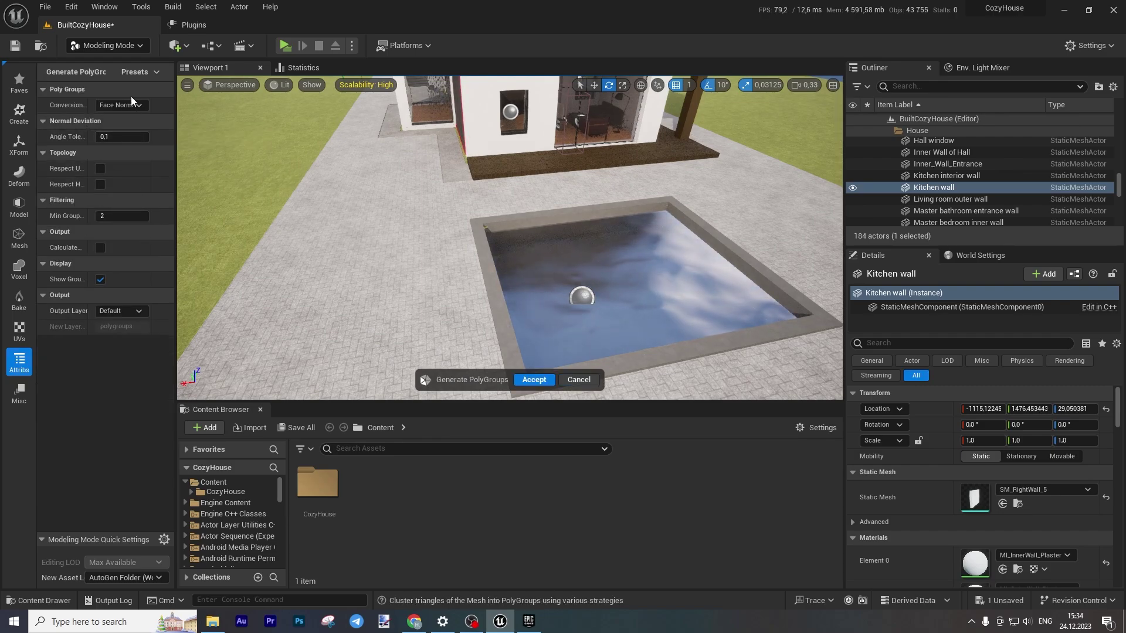
{"action": "left_click", "coordinate": [582, 379]}
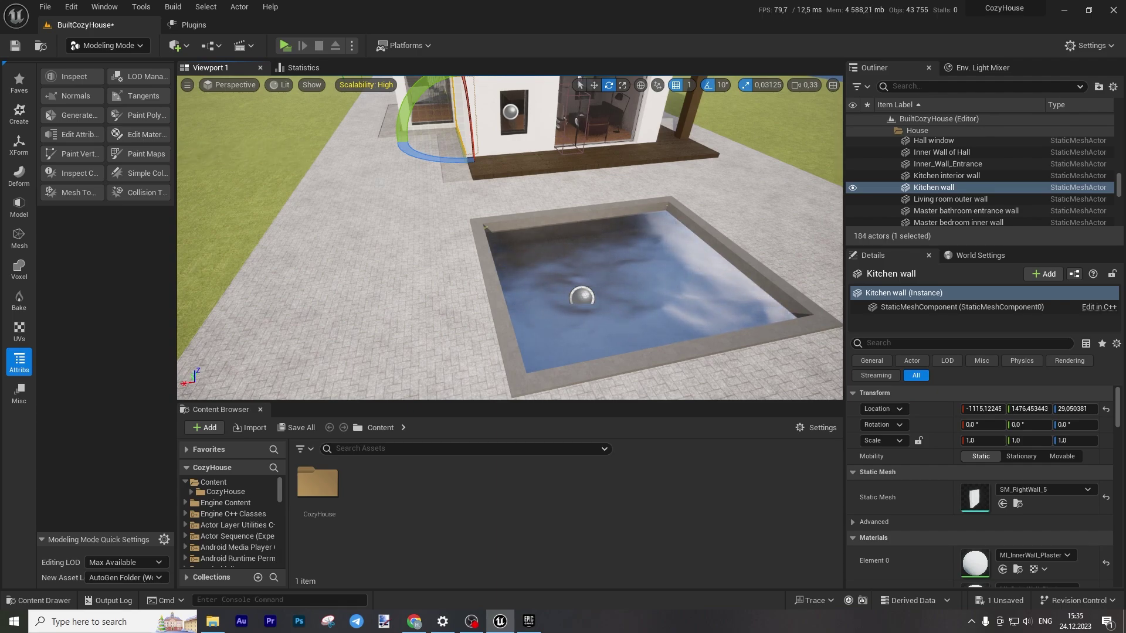
{"action": "right_click_drag", "start_coordinate": [375, 246], "coordinate": [792, 132]}
{"action": "key", "text": "w"}
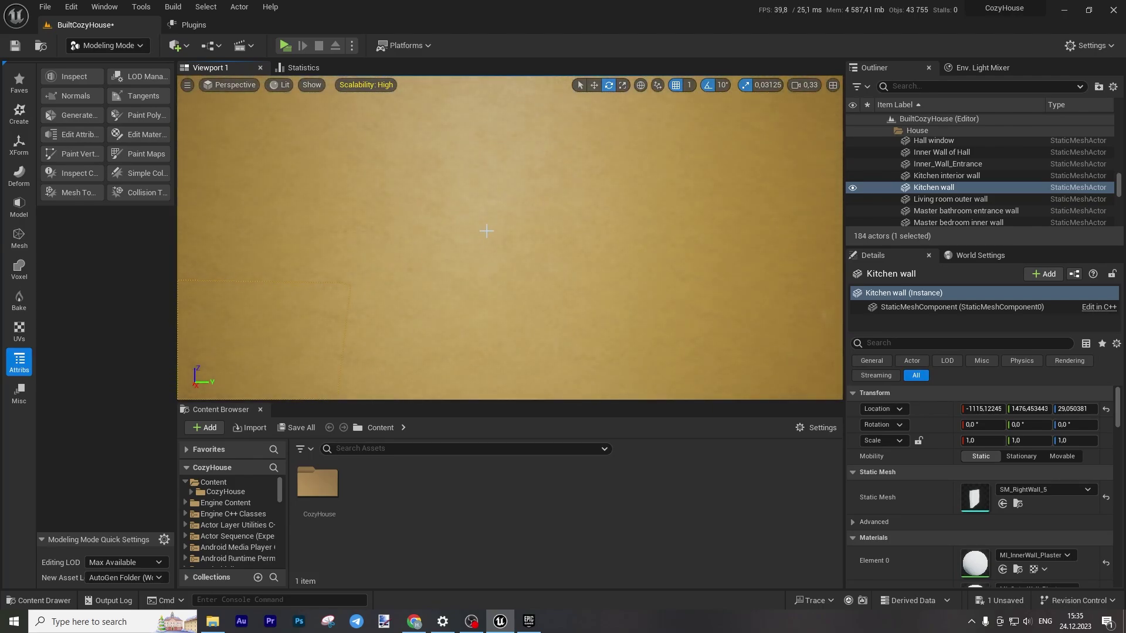
Step: Select and frame the Terrace central wall, flying around it inside and outside the house
{"action": "right_click_drag", "start_coordinate": [486, 230], "coordinate": [477, 207]}
{"action": "left_click", "coordinate": [478, 207]}
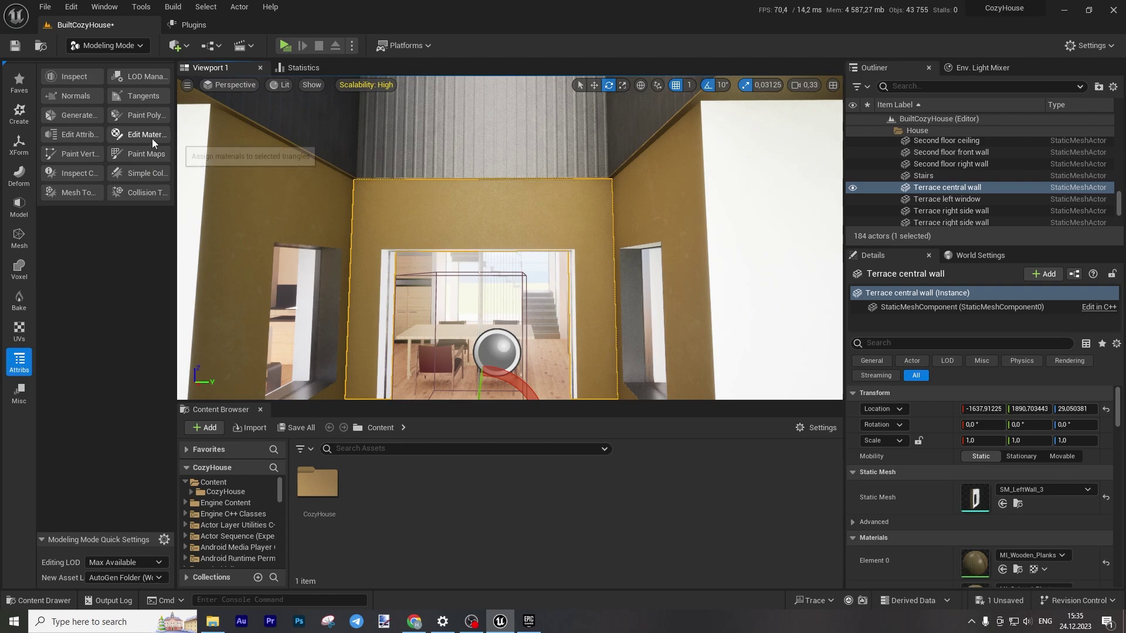
{"action": "key", "text": "w"}
{"action": "right_click_drag", "start_coordinate": [479, 199], "coordinate": [480, 199]}
{"action": "key", "text": "s"}
{"action": "key", "text": "f"}
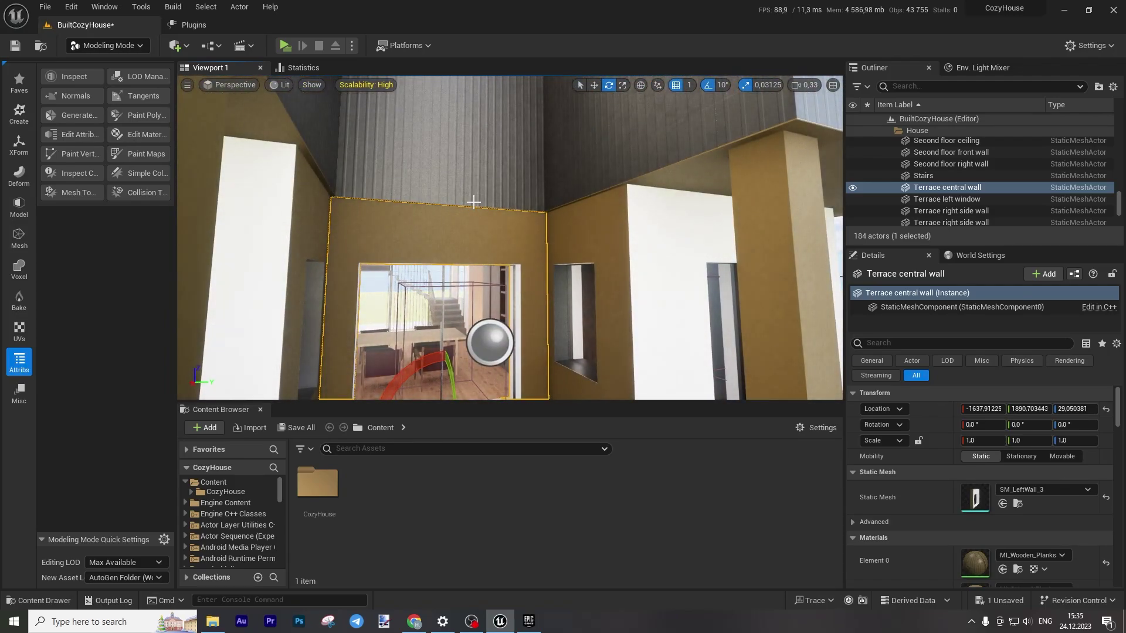
{"action": "right_click_drag", "start_coordinate": [508, 220], "coordinate": [508, 219]}
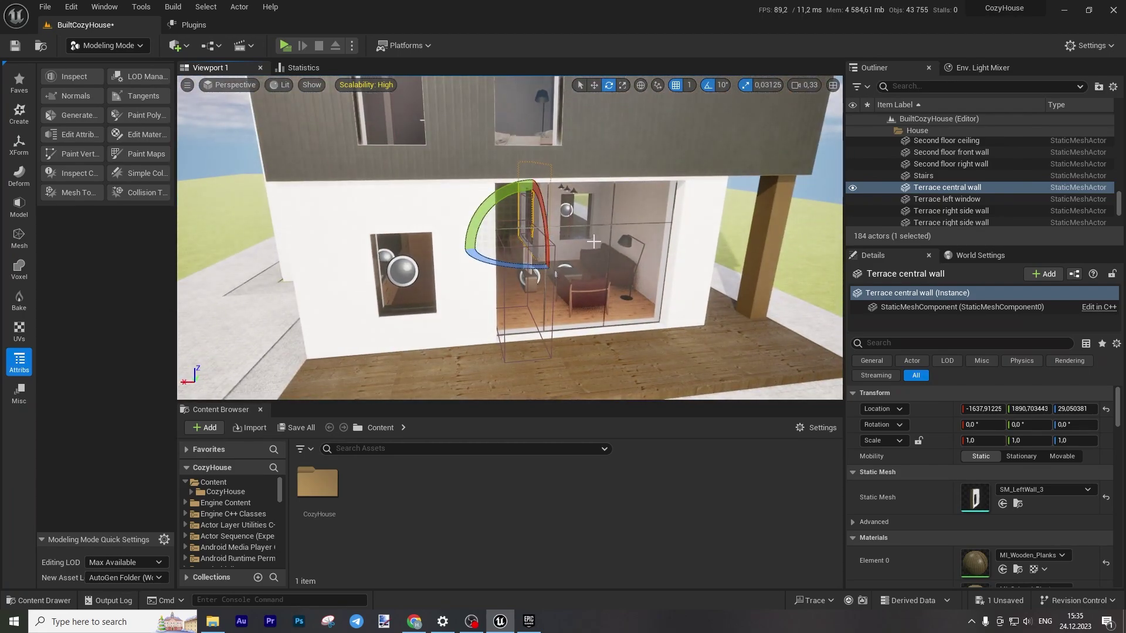
{"action": "right_click_drag", "start_coordinate": [593, 241], "coordinate": [595, 239]}
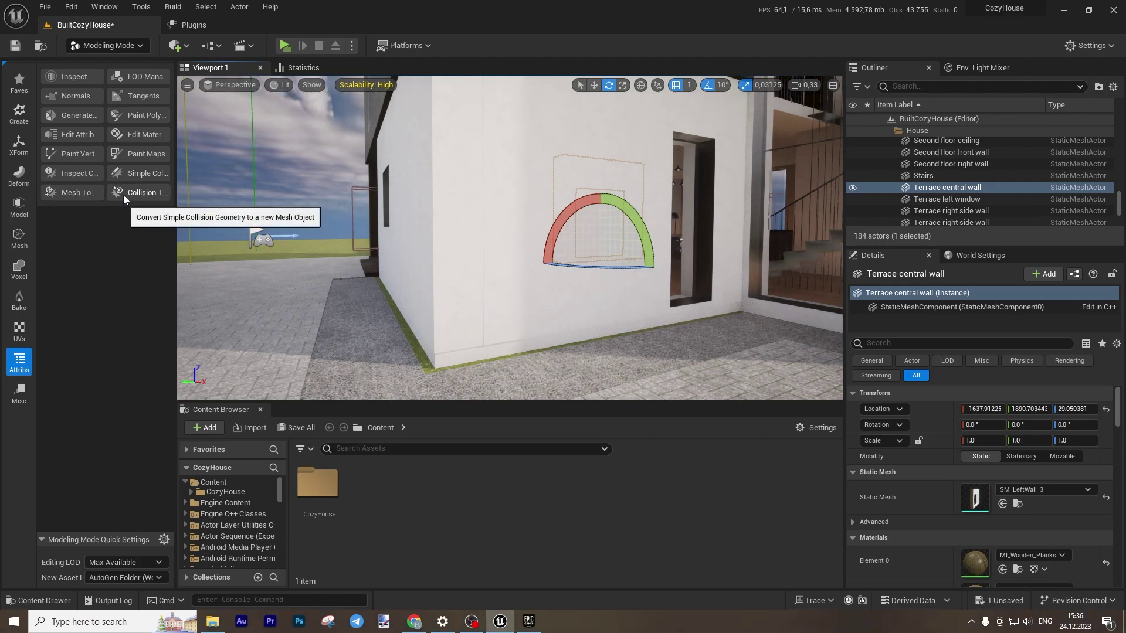
Step: Fly into the house facing the staircase and switch the gizmo to Move
{"action": "right_click_drag", "start_coordinate": [199, 225], "coordinate": [321, 205]}
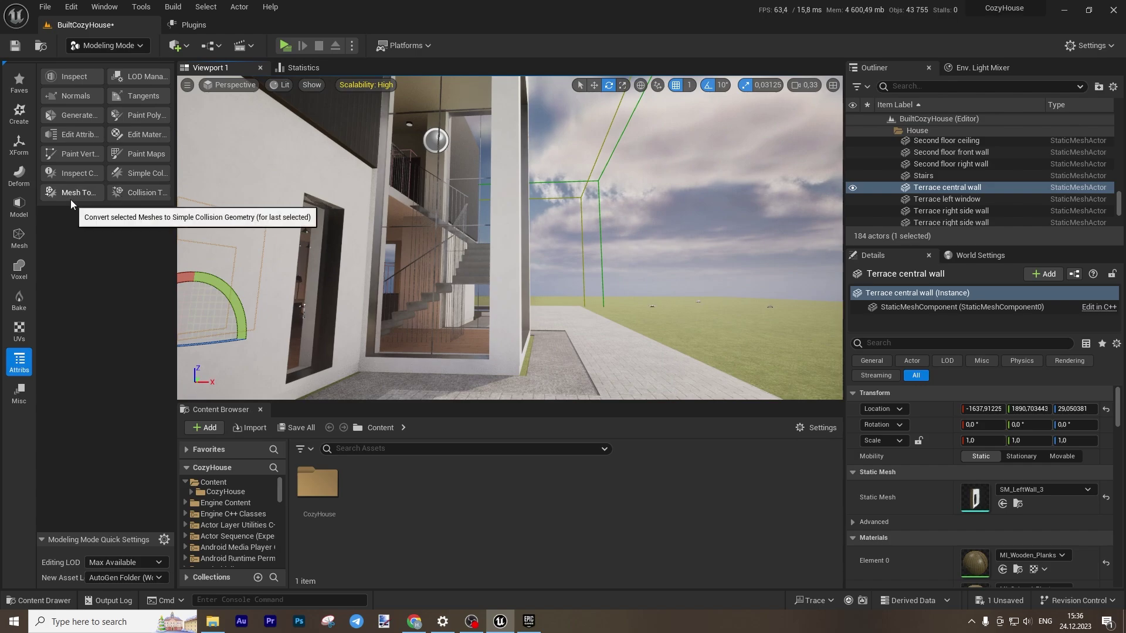
{"action": "right_click_drag", "start_coordinate": [589, 217], "coordinate": [563, 204]}
{"action": "mouse_move", "coordinate": [521, 302]}
{"action": "right_mouse_down"}
{"action": "mouse_move", "coordinate": [517, 321]}
{"action": "mouse_move", "coordinate": [543, 304]}
{"action": "mouse_move", "coordinate": [521, 301]}
{"action": "right_mouse_up"}
{"action": "mouse_move", "coordinate": [535, 237]}
{"action": "right_mouse_down"}
{"action": "mouse_move", "coordinate": [510, 234]}
{"action": "mouse_move", "coordinate": [545, 230]}
{"action": "mouse_move", "coordinate": [494, 250]}
{"action": "mouse_move", "coordinate": [527, 252]}
{"action": "mouse_move", "coordinate": [543, 203]}
{"action": "mouse_move", "coordinate": [511, 223]}
{"action": "mouse_move", "coordinate": [522, 252]}
{"action": "right_mouse_up"}
{"action": "key", "text": "w"}
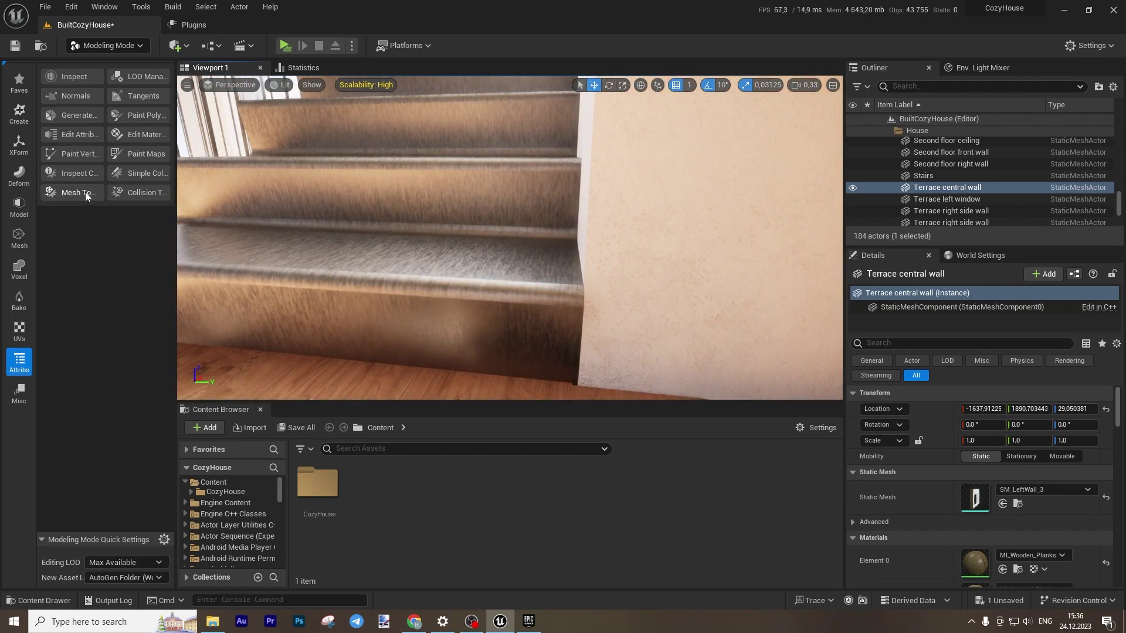
Step: Reposition the view over the stairwell and open the Misc tool set
{"action": "right_click_drag", "start_coordinate": [363, 234], "coordinate": [305, 258]}
{"action": "right_click_drag", "start_coordinate": [475, 235], "coordinate": [463, 235]}
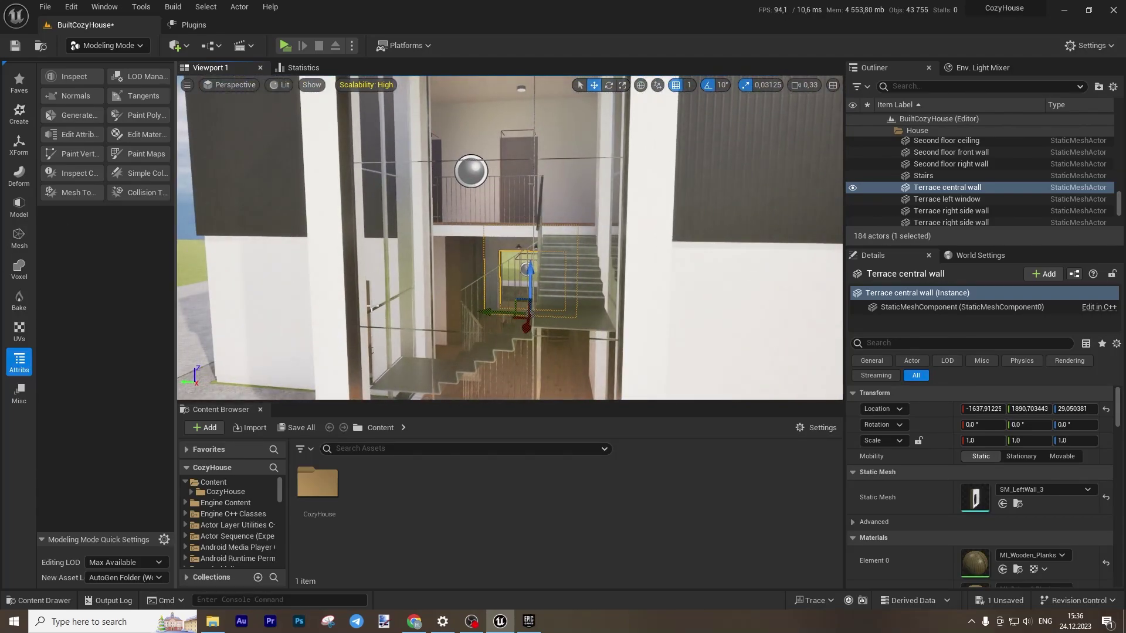
{"action": "right_click_drag", "start_coordinate": [532, 306], "coordinate": [633, 364]}
{"action": "left_click", "coordinate": [19, 393]}
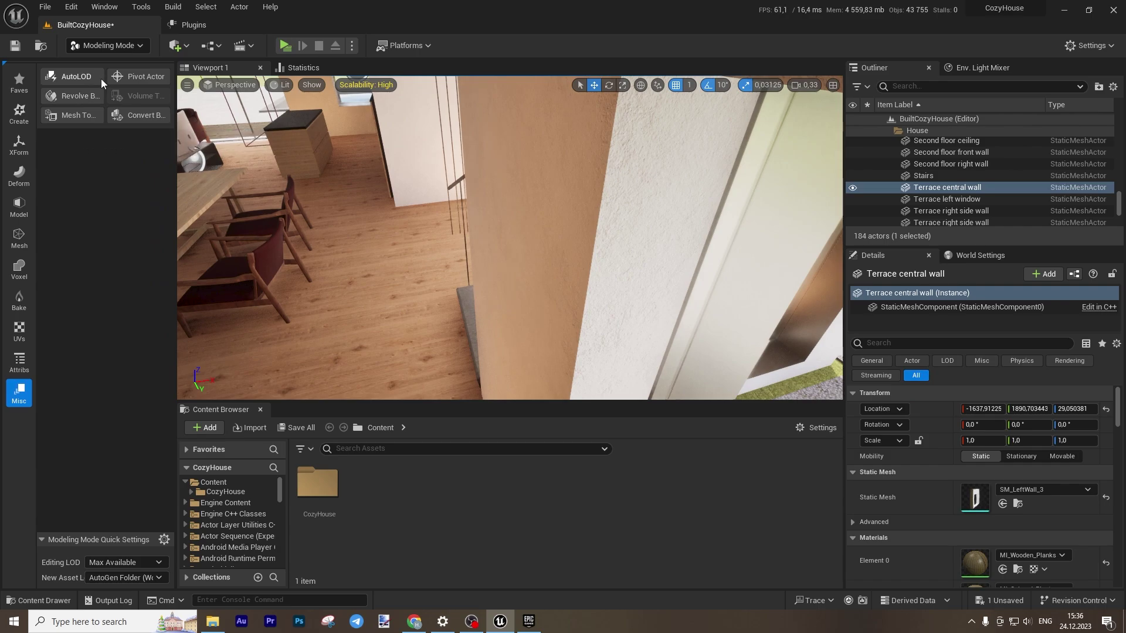
Step: Fly out to the terrace, revisit the Attribs tools, then fly inside and open the UVs tool set
{"action": "key", "text": "s"}
{"action": "mouse_move", "coordinate": [524, 254]}
{"action": "right_mouse_down"}
{"action": "mouse_move", "coordinate": [507, 225]}
{"action": "mouse_move", "coordinate": [598, 232]}
{"action": "mouse_move", "coordinate": [516, 248]}
{"action": "right_mouse_up"}
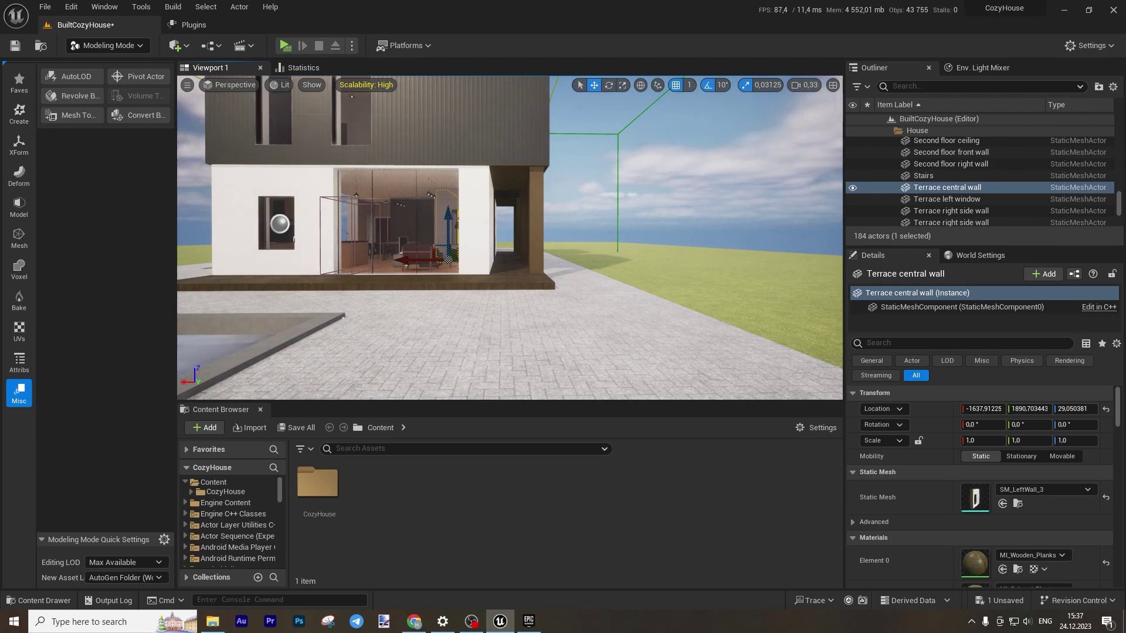
{"action": "left_click", "coordinate": [18, 362]}
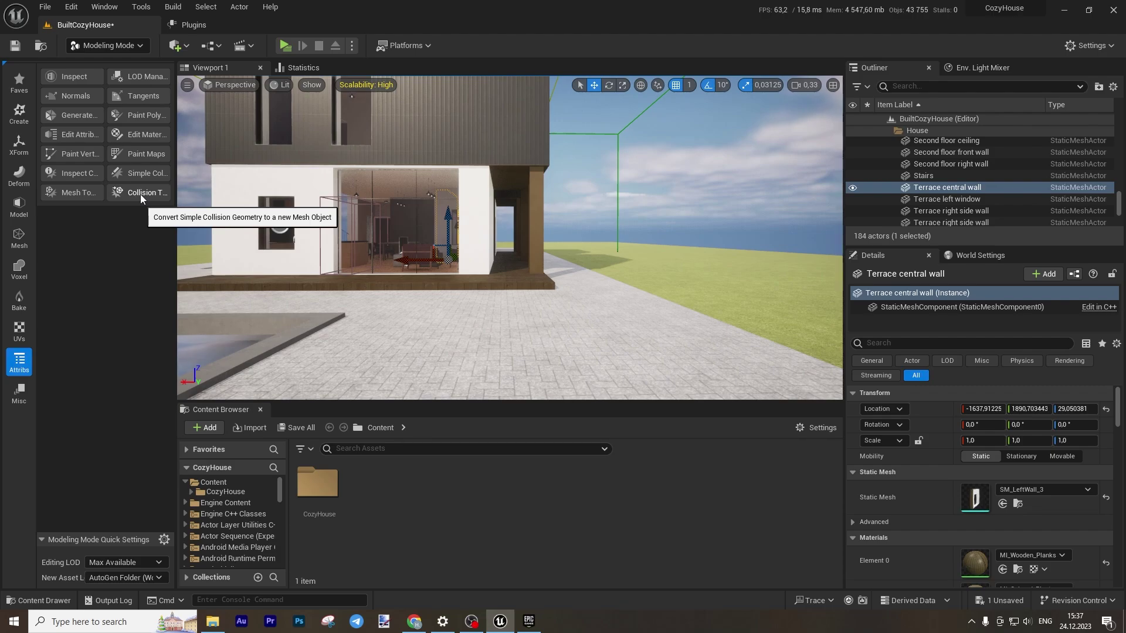
{"action": "right_click_drag", "start_coordinate": [375, 235], "coordinate": [185, 188]}
{"action": "key", "text": "w"}
{"action": "right_click_drag", "start_coordinate": [508, 191], "coordinate": [548, 170]}
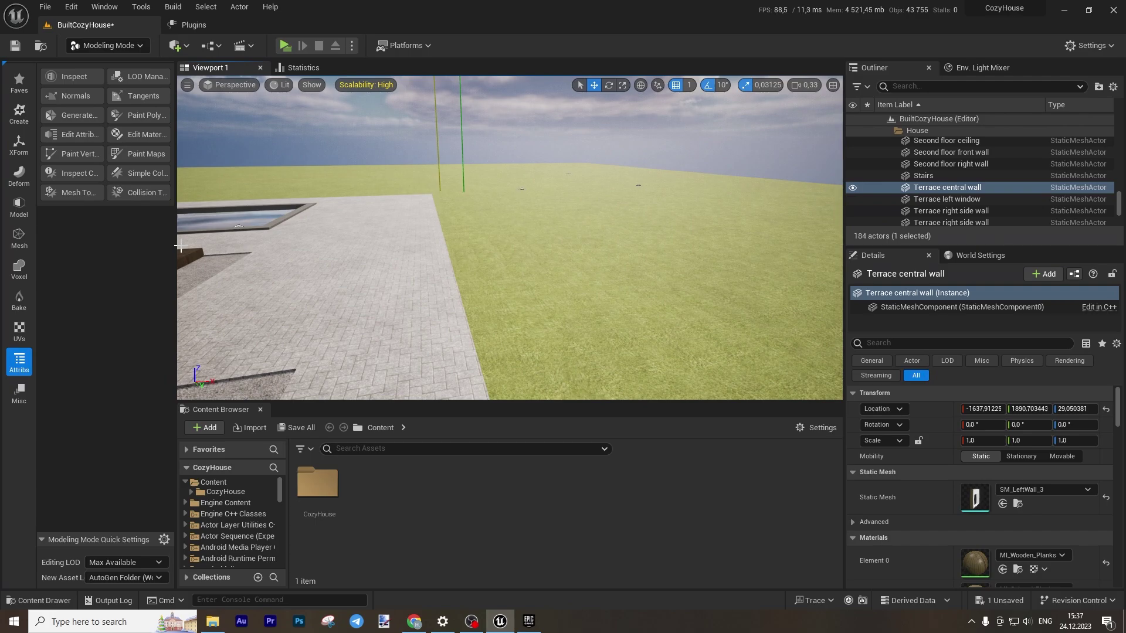
{"action": "left_click", "coordinate": [26, 331]}
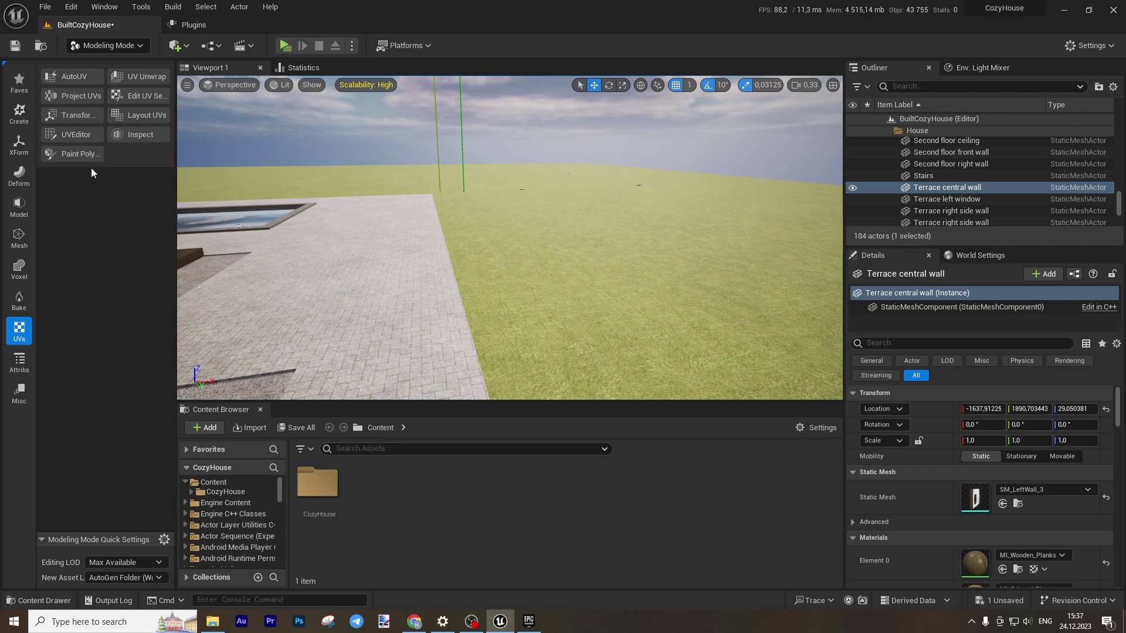
Step: Browse the Mesh, Model and XForm tool sets while framing the Terrace central wall
{"action": "left_click", "coordinate": [19, 237]}
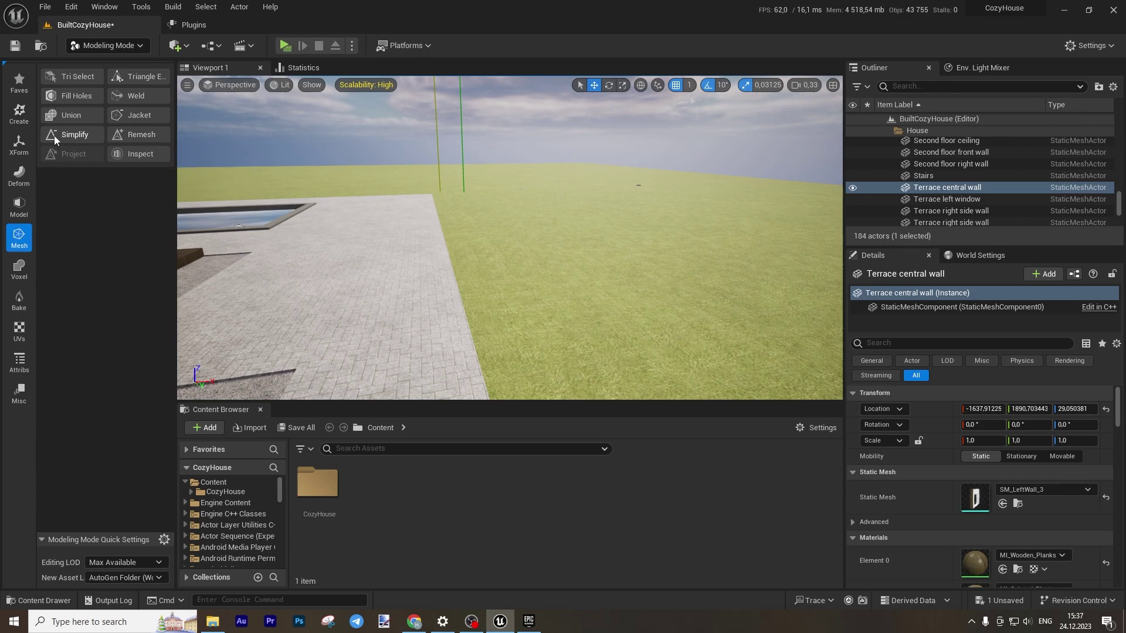
{"action": "key", "text": "f"}
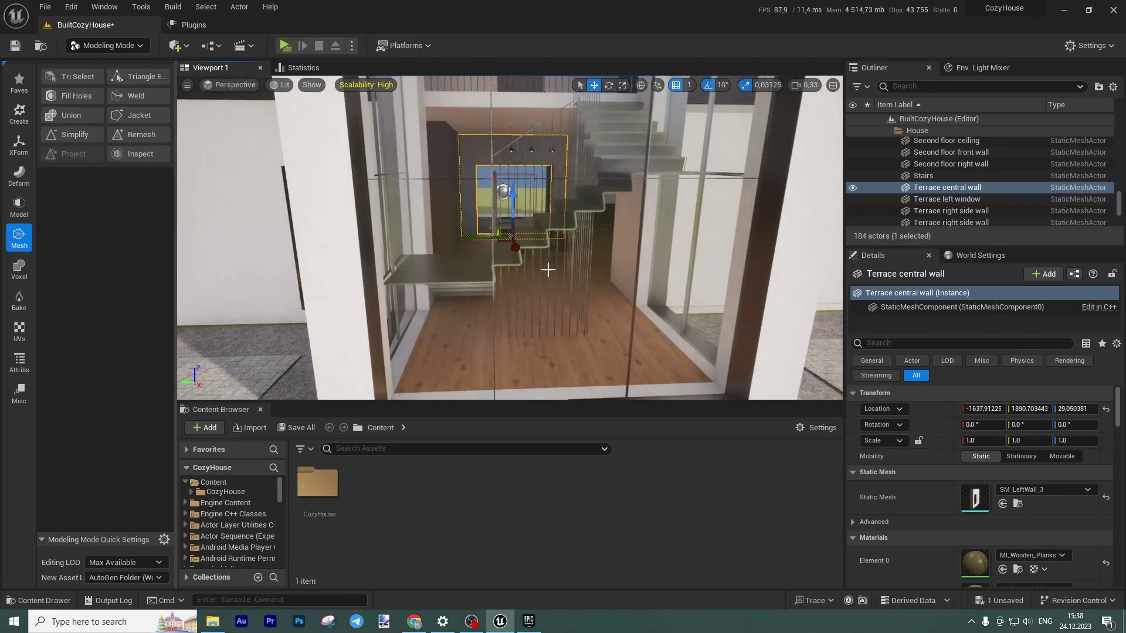
{"action": "right_click_drag", "start_coordinate": [548, 270], "coordinate": [768, 272]}
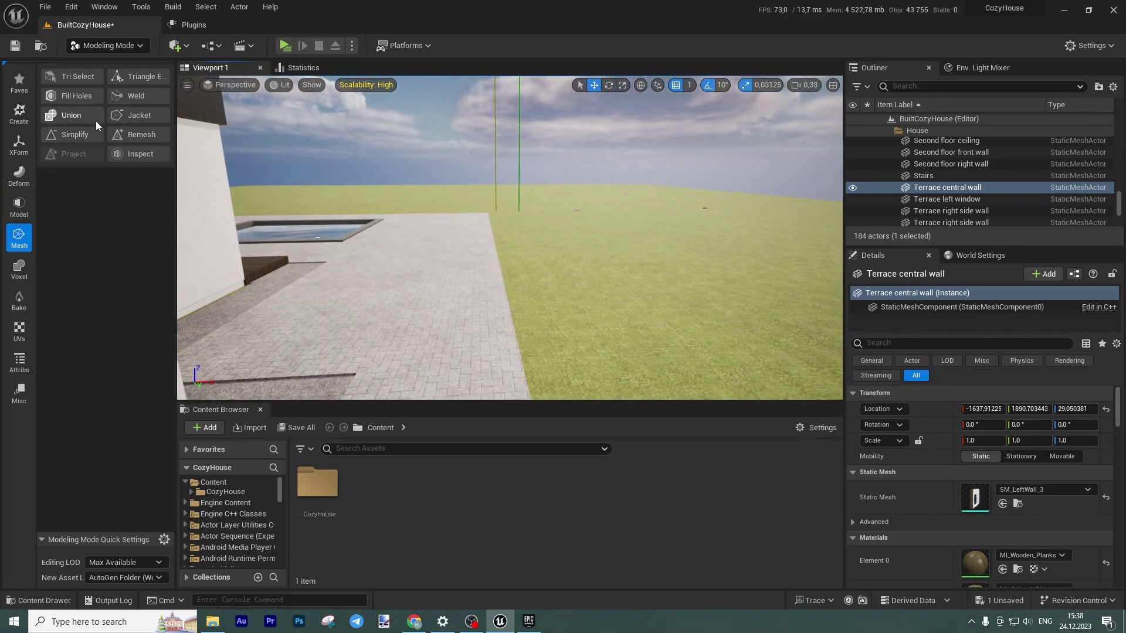
{"action": "left_click", "coordinate": [19, 206]}
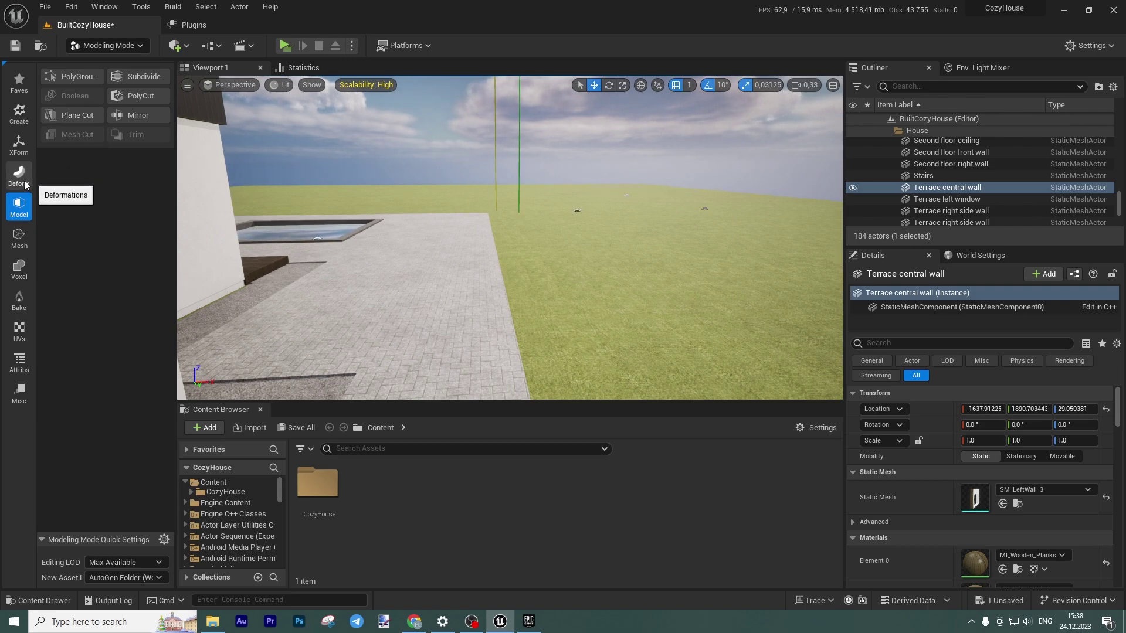
{"action": "left_click", "coordinate": [19, 143]}
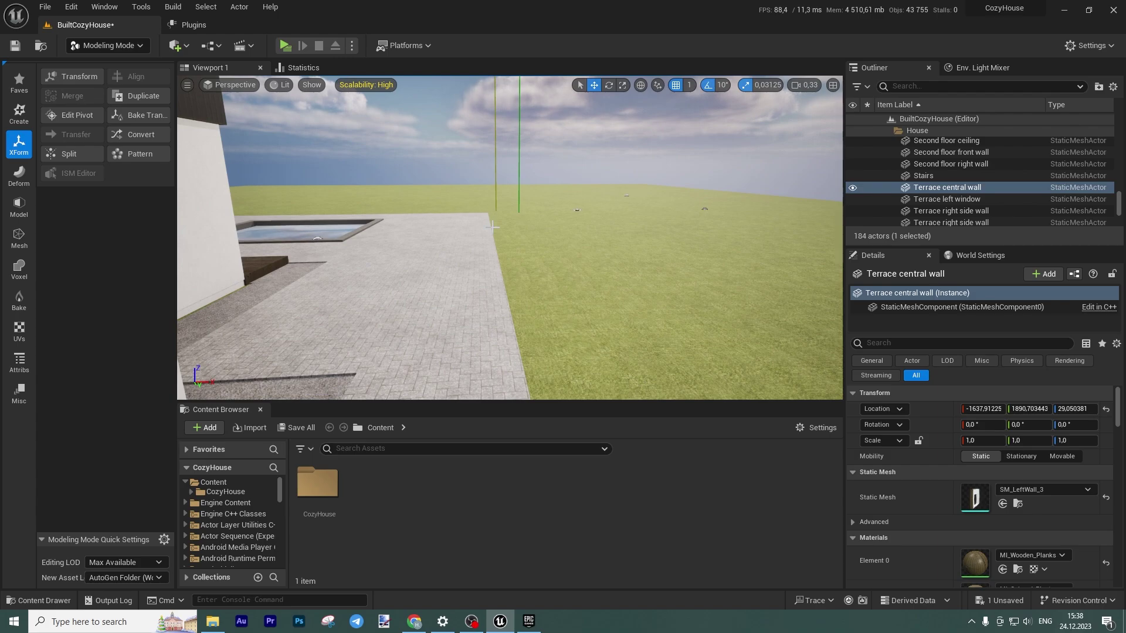
{"action": "key", "text": "f"}
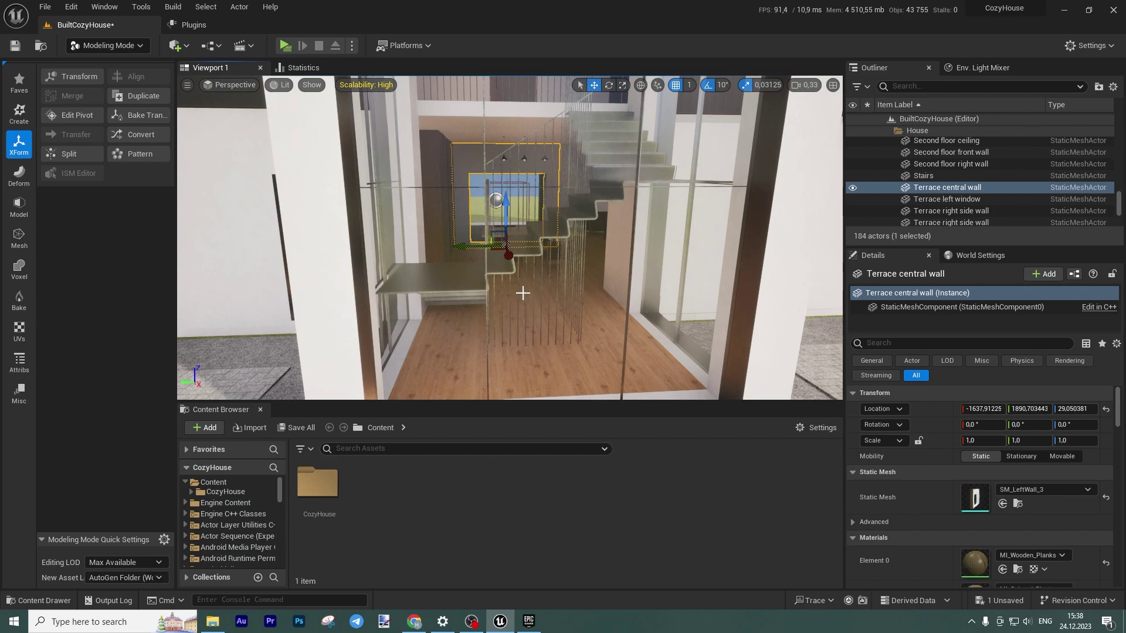
{"action": "right_click_drag", "start_coordinate": [557, 292], "coordinate": [577, 289]}
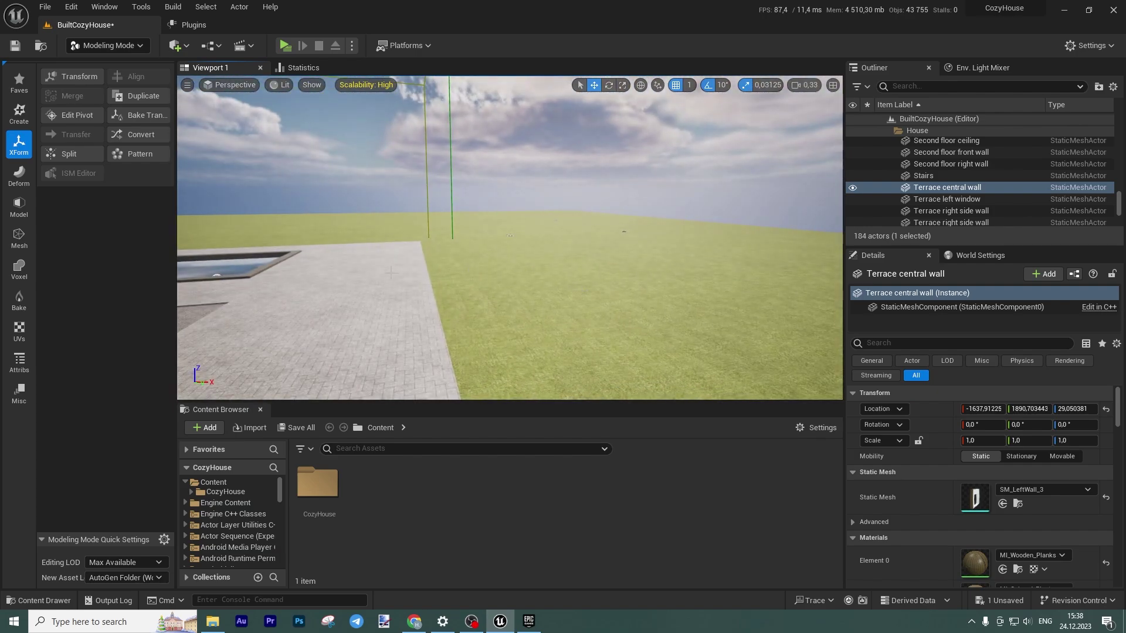
Step: Browse the Create and Mesh tool sets before switching to Bake
{"action": "left_click", "coordinate": [20, 114]}
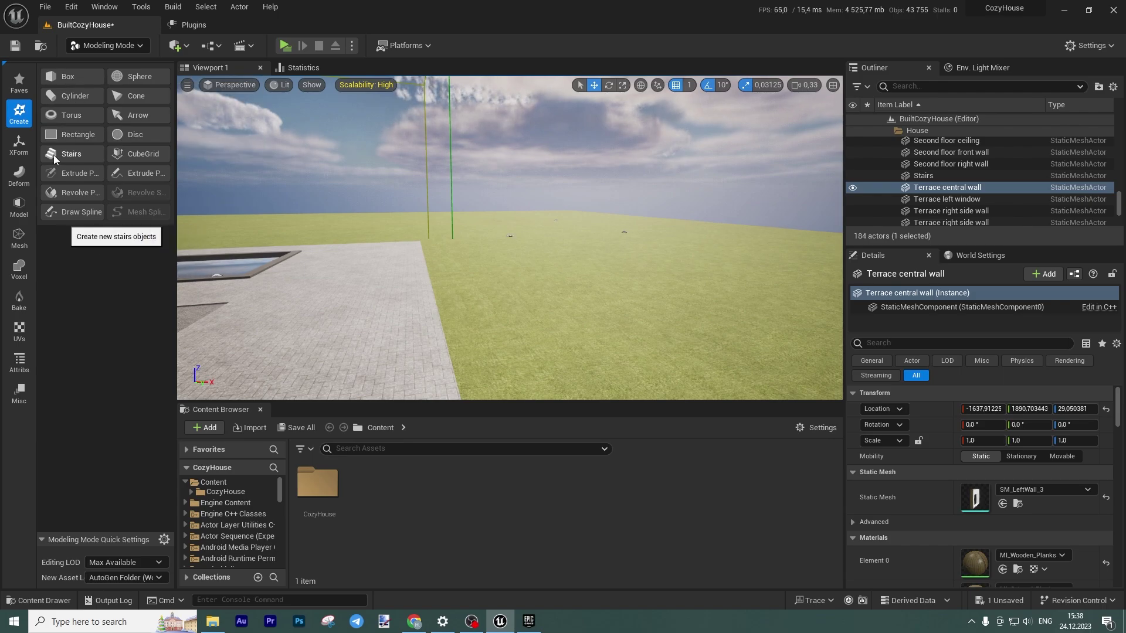
{"action": "left_click", "coordinate": [19, 176]}
{"action": "left_click", "coordinate": [19, 237]}
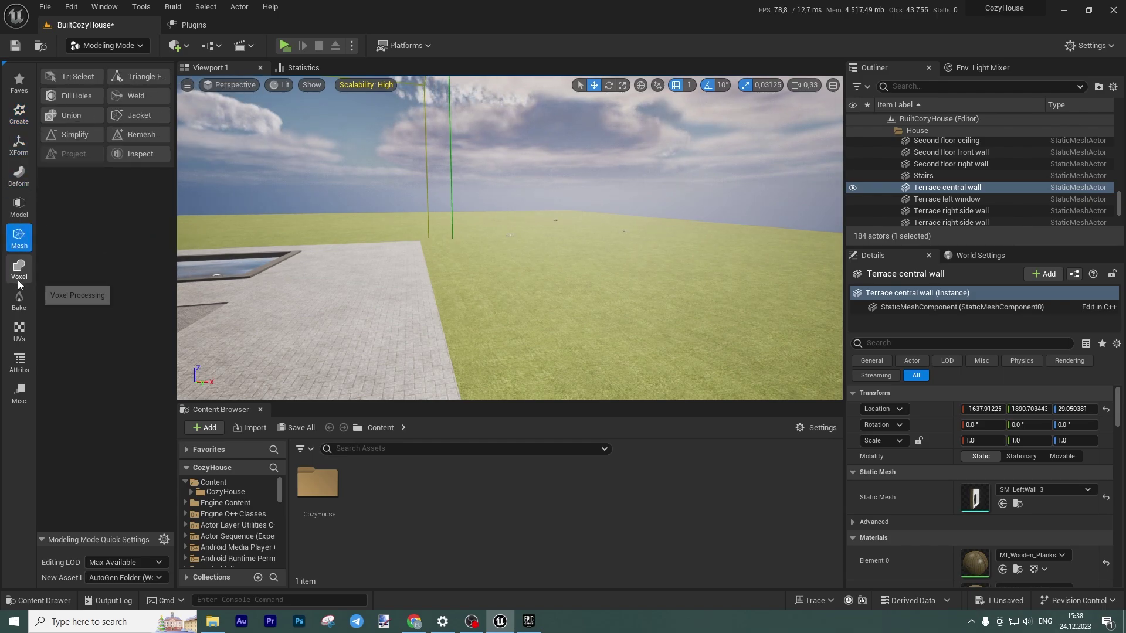
{"action": "left_click", "coordinate": [19, 300]}
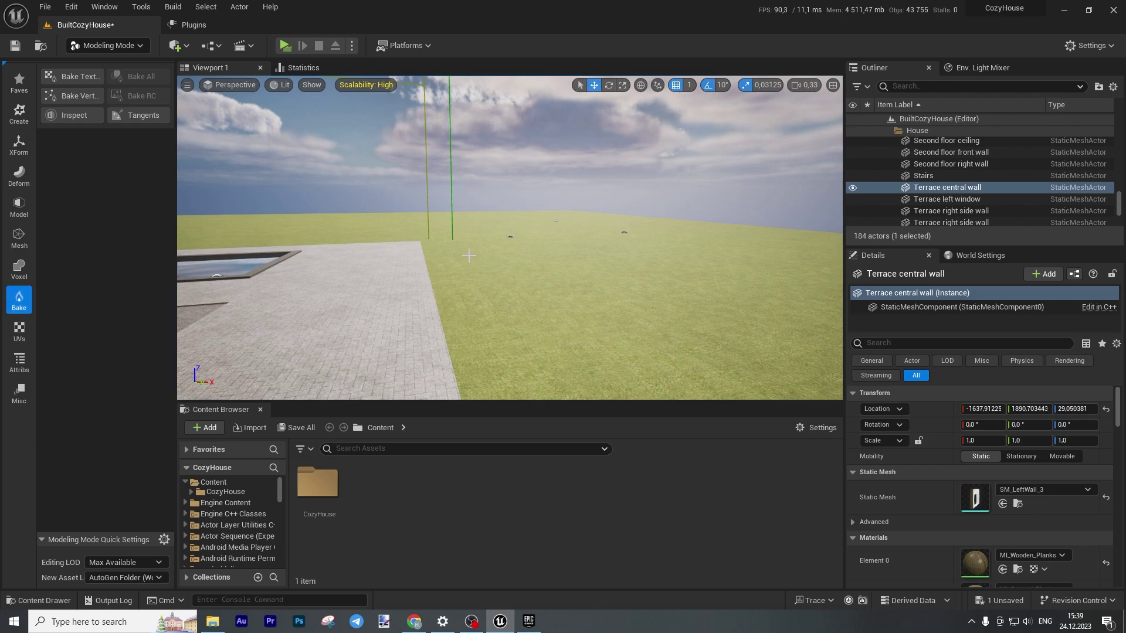
Step: Frame the Terrace central wall, then fly into the house and down the stairs
{"action": "key", "text": "f"}
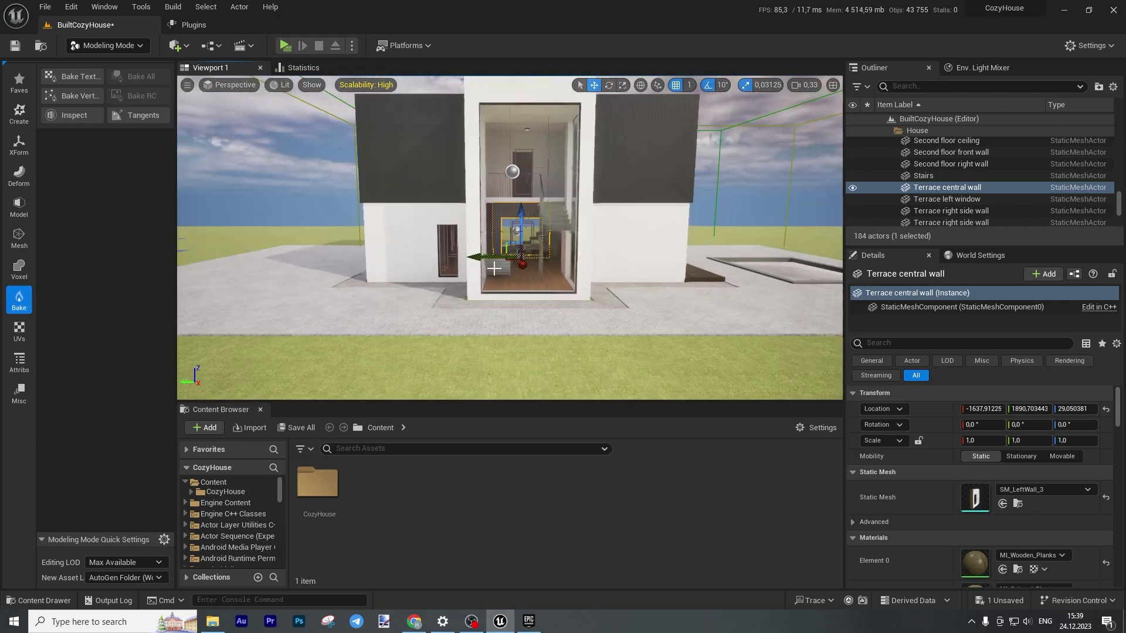
{"action": "scroll", "coordinate": [494, 269], "scroll_direction": "down", "scroll_amount": 5}
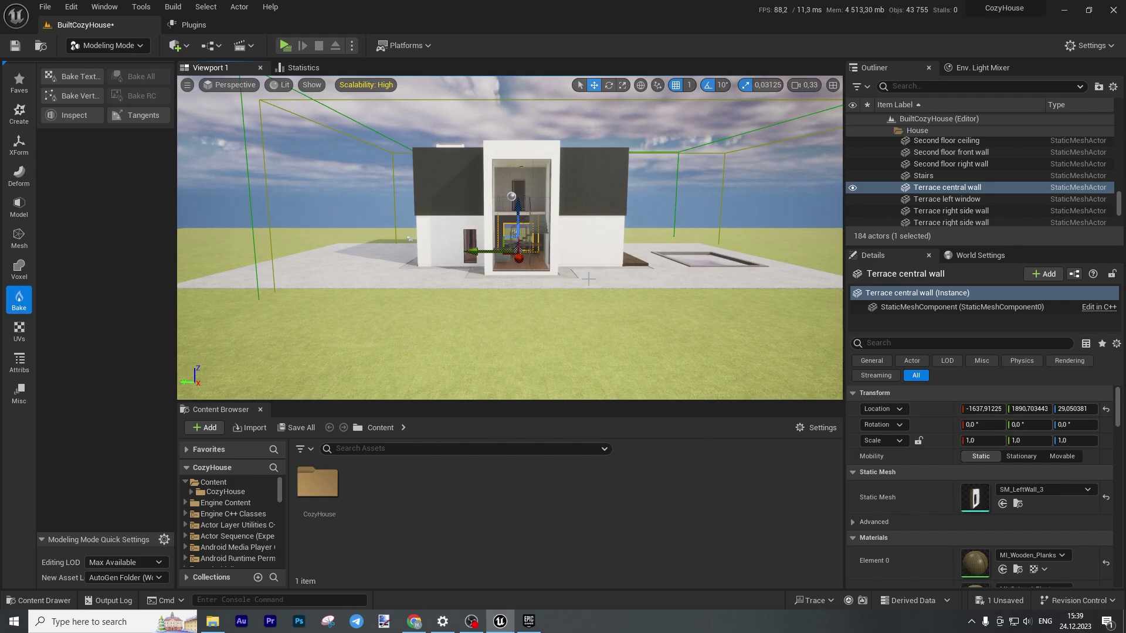
{"action": "key", "text": "w"}
{"action": "right_click_drag", "start_coordinate": [510, 238], "coordinate": [563, 270]}
{"action": "key", "text": "w"}
{"action": "key", "text": "w"}
{"action": "key", "text": "w"}
{"action": "key", "text": "w"}
{"action": "key", "text": "w"}
{"action": "key", "text": "w"}
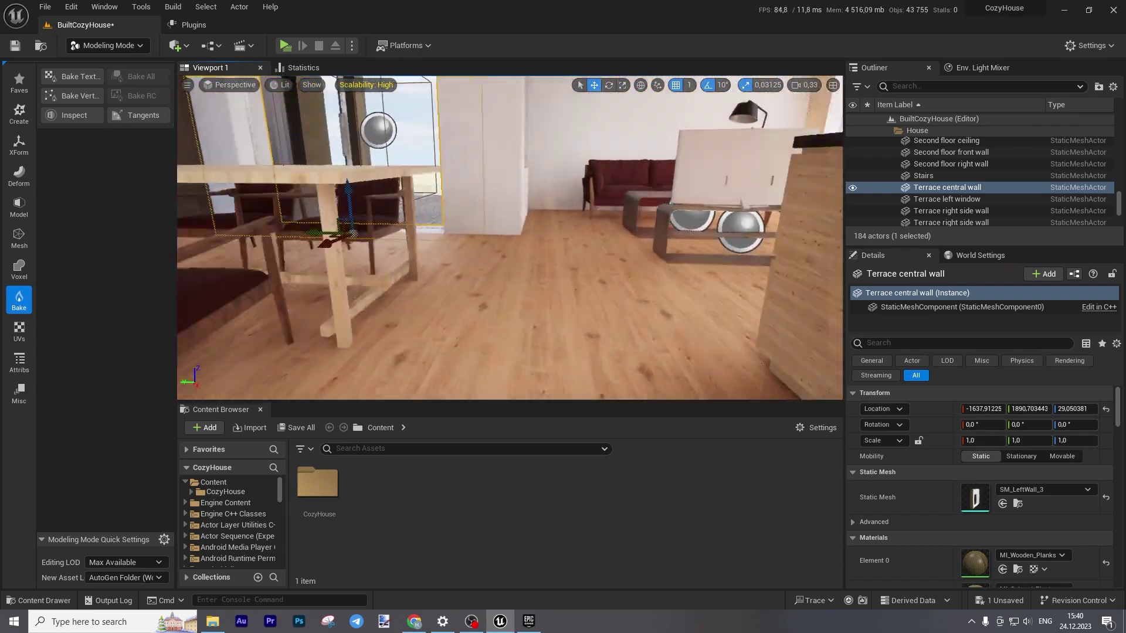
Step: Look over the sofa, table, kitchen and shelf, then back outside past the house corner
{"action": "key", "text": "w"}
{"action": "right_click_drag", "start_coordinate": [381, 171], "coordinate": [434, 155]}
{"action": "key", "text": "w"}
{"action": "right_click_drag", "start_coordinate": [510, 238], "coordinate": [748, 214]}
{"action": "key", "text": "w"}
{"action": "key", "text": "w"}
{"action": "key", "text": "s"}
{"action": "key", "text": "s"}
{"action": "key", "text": "d"}
{"action": "key", "text": "w"}
{"action": "key", "text": "s"}
Step: Pull back to the house corner and bring up the Cozy House product page in the Launcher
{"action": "key", "text": "d"}
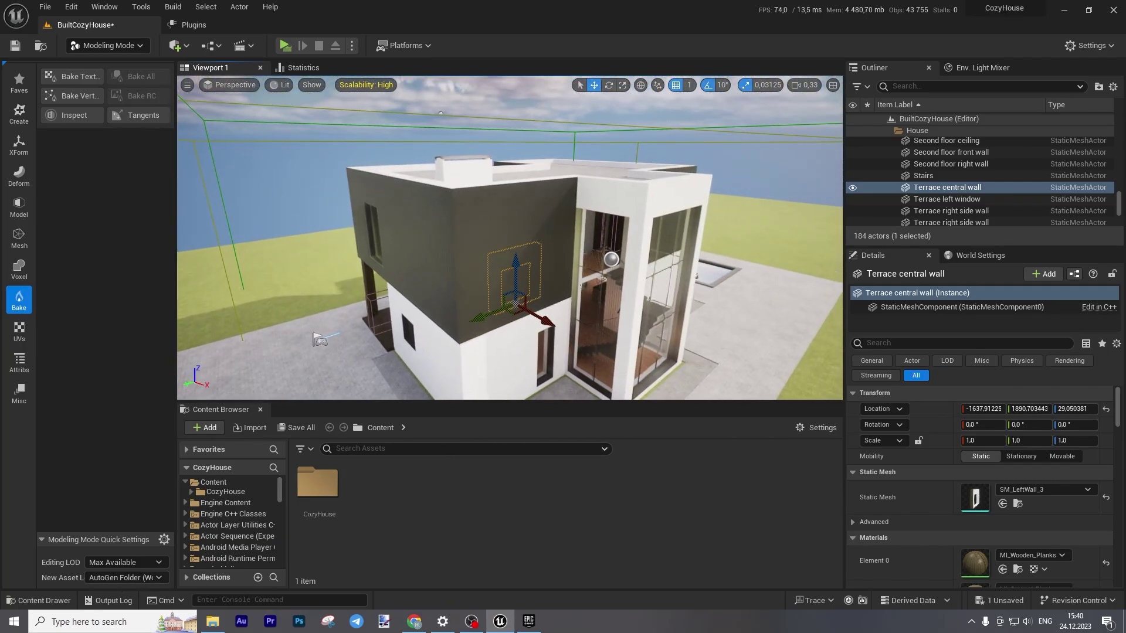
{"action": "left_click", "coordinate": [534, 622]}
{"action": "left_click", "coordinate": [376, 453]}
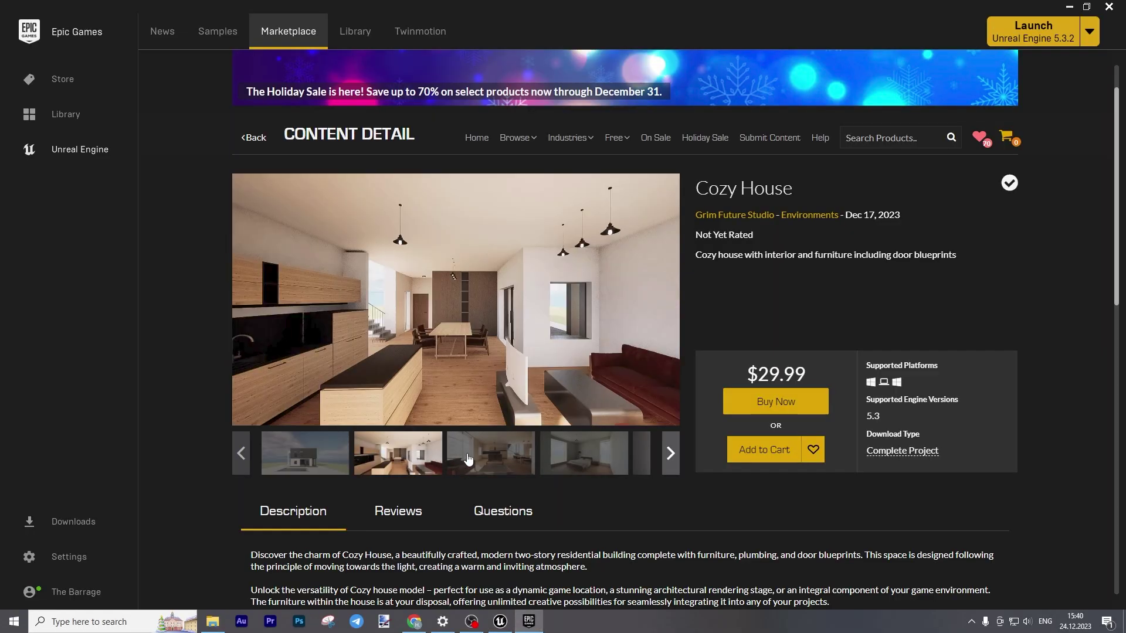
Step: Browse the living-room, door interior and exterior gallery shots, then return to the editor's lawn view
{"action": "left_click", "coordinate": [508, 459]}
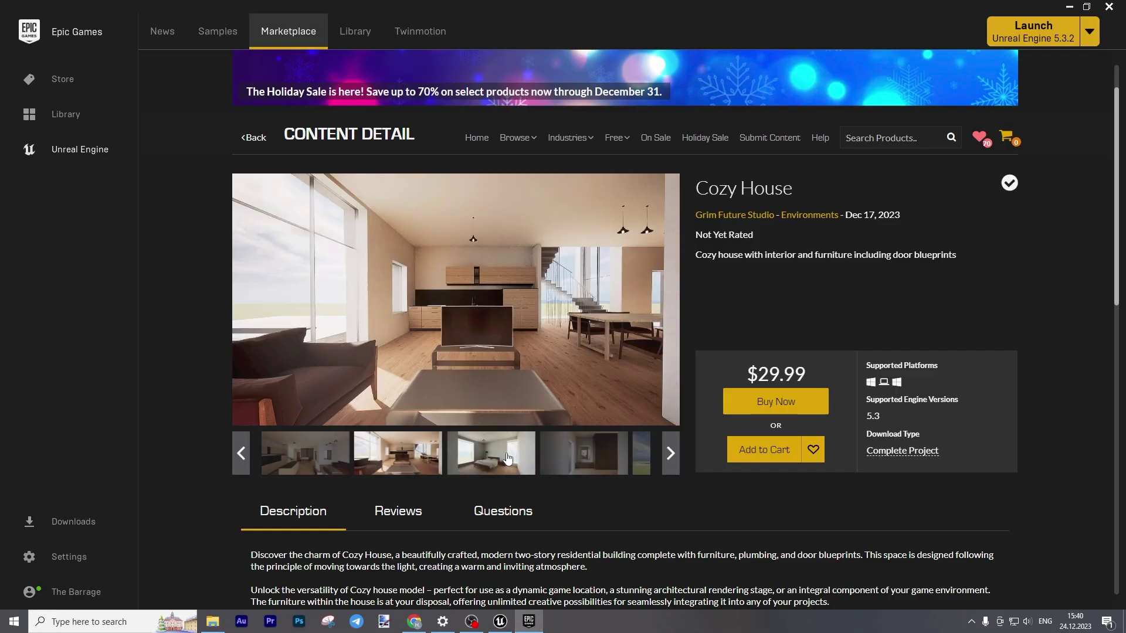
{"action": "left_click", "coordinate": [584, 457]}
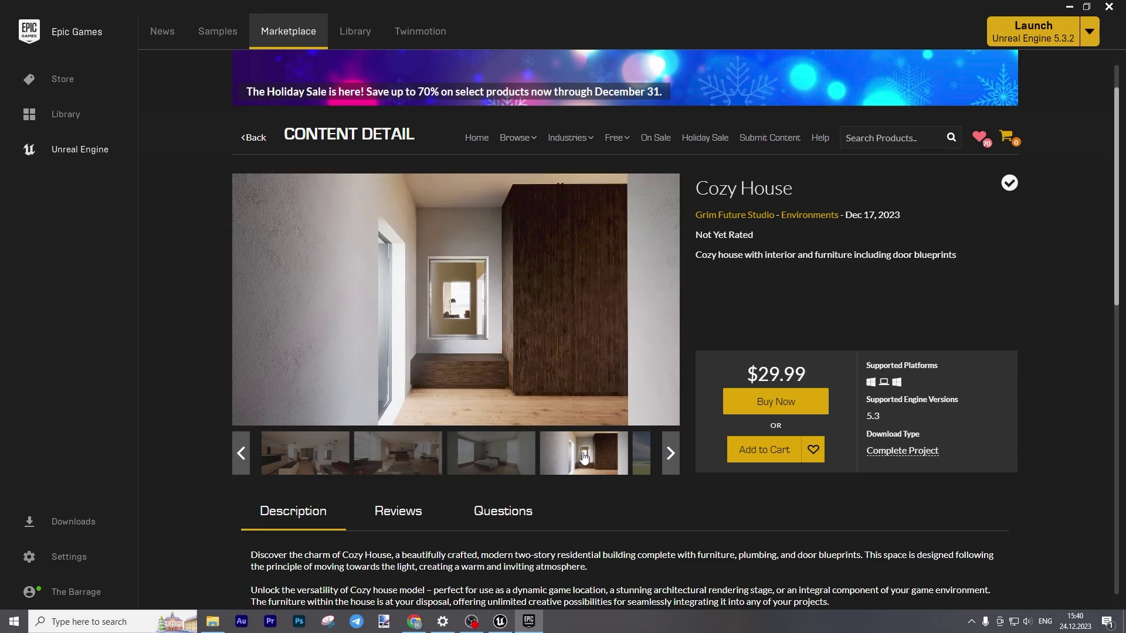
{"action": "left_click", "coordinate": [627, 460]}
{"action": "left_click", "coordinate": [625, 463]}
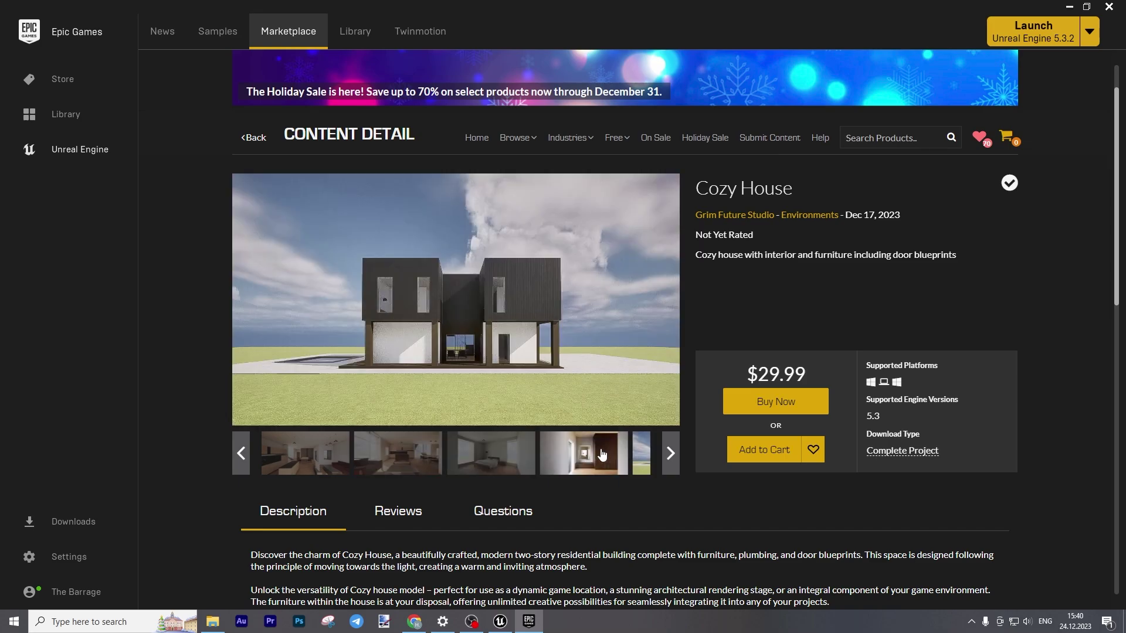
{"action": "left_click", "coordinate": [650, 457]}
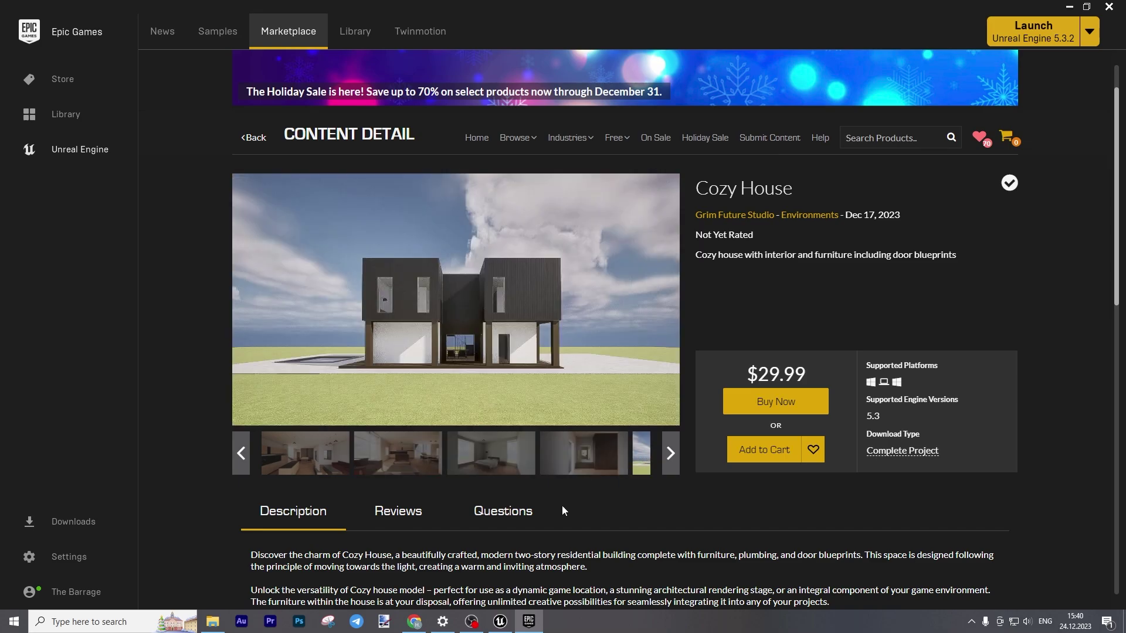
{"action": "left_click", "coordinate": [500, 621]}
{"action": "right_click_drag", "start_coordinate": [735, 229], "coordinate": [582, 229]}
Step: Select the Landscape, then the Pavement around the house, and pull back to a distant view
{"action": "left_click", "coordinate": [511, 235]}
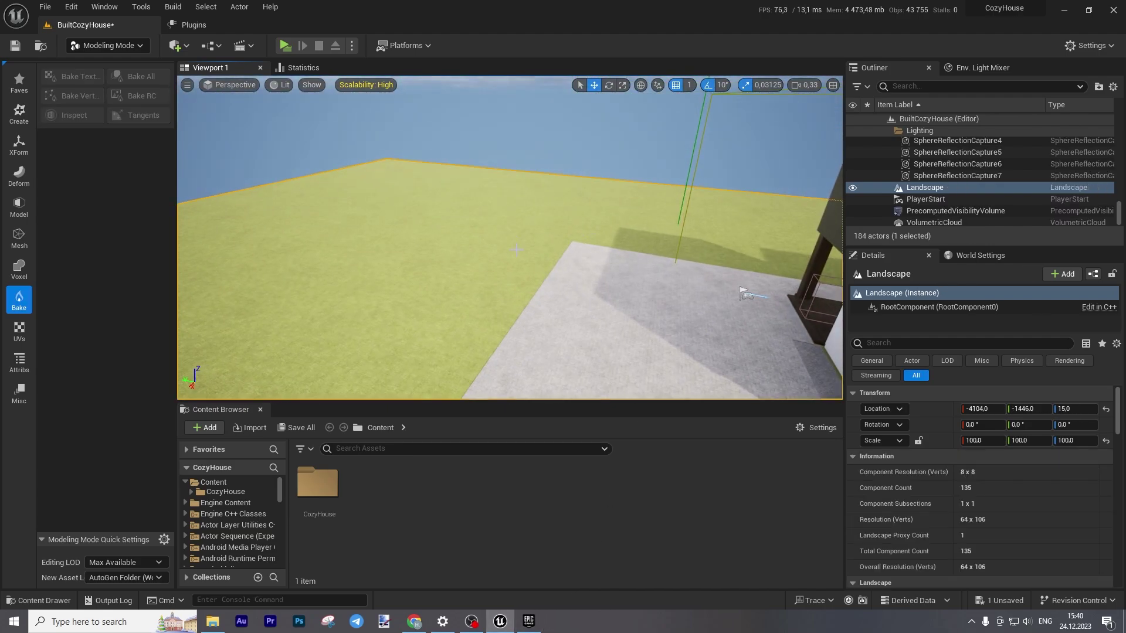
{"action": "right_click_drag", "start_coordinate": [350, 312], "coordinate": [457, 340]}
{"action": "left_click", "coordinate": [350, 312]}
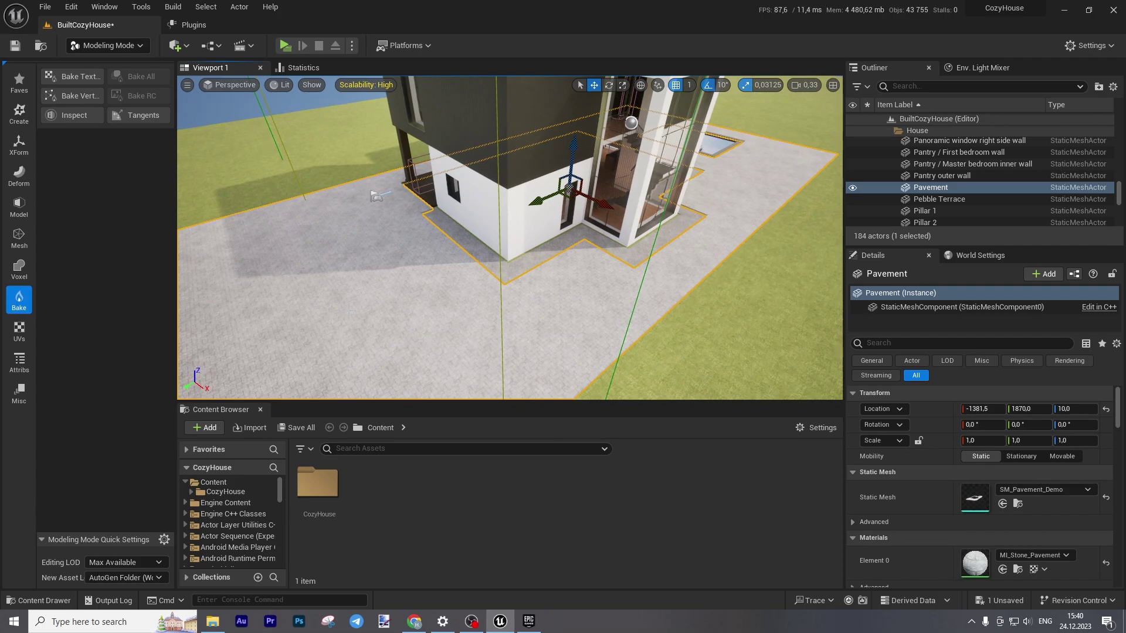
{"action": "right_click_drag", "start_coordinate": [751, 232], "coordinate": [793, 187]}
{"action": "right_click_drag", "start_coordinate": [510, 235], "coordinate": [510, 234]}
{"action": "right_click_drag", "start_coordinate": [735, 230], "coordinate": [735, 230]}
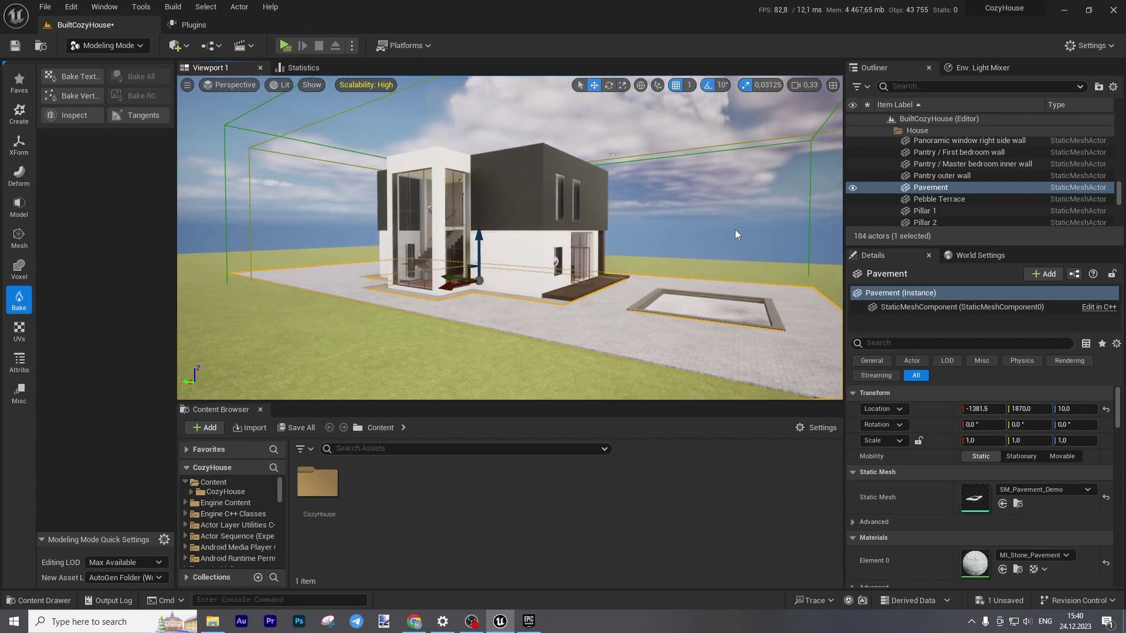